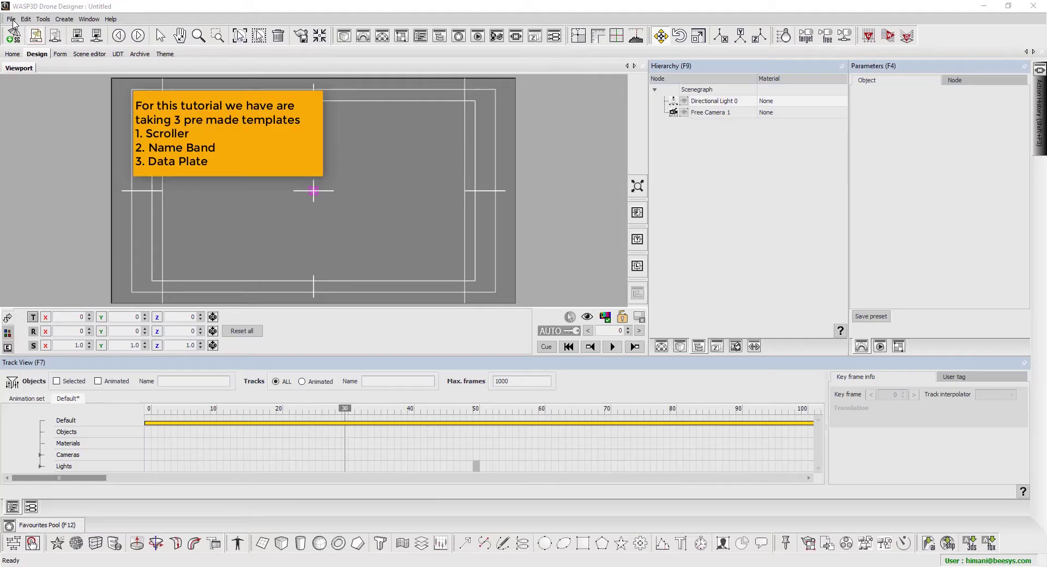
Open the Data Plate.wsp template from the Global Variable folder under Tutorials 2017
click(11, 18)
mouse_move(12, 54)
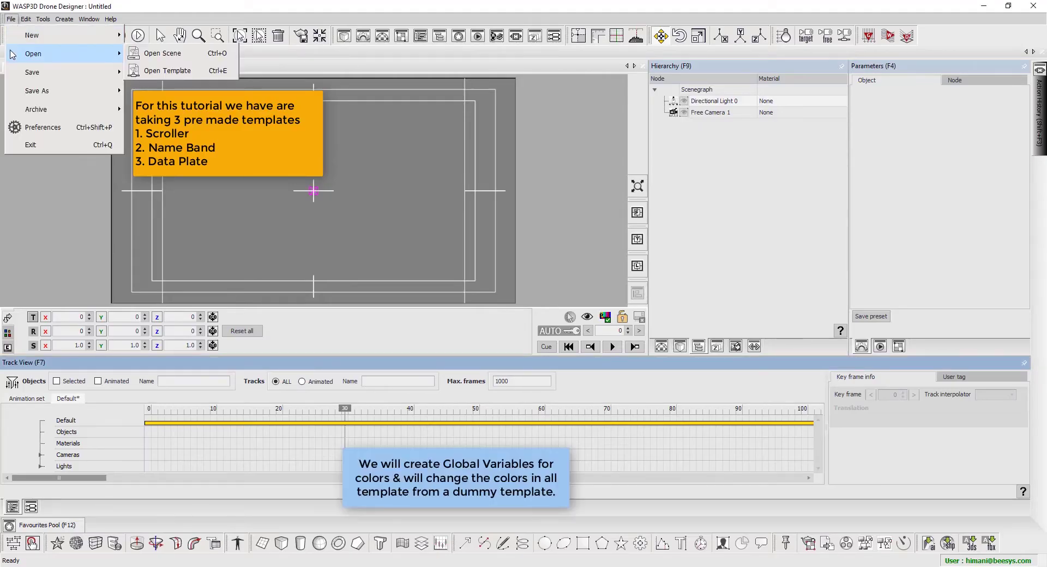
click(167, 71)
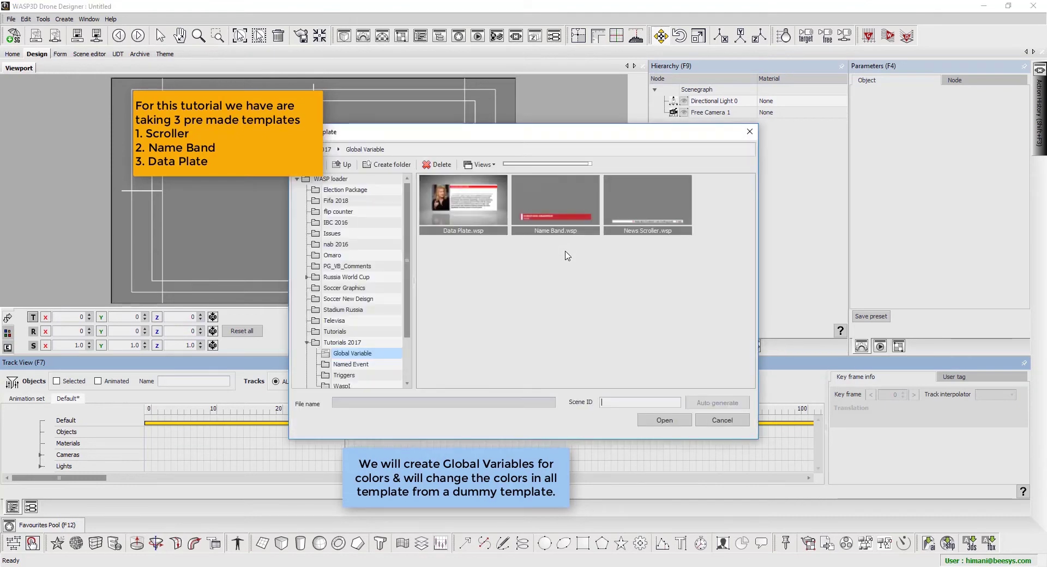
click(466, 232)
click(551, 239)
click(628, 240)
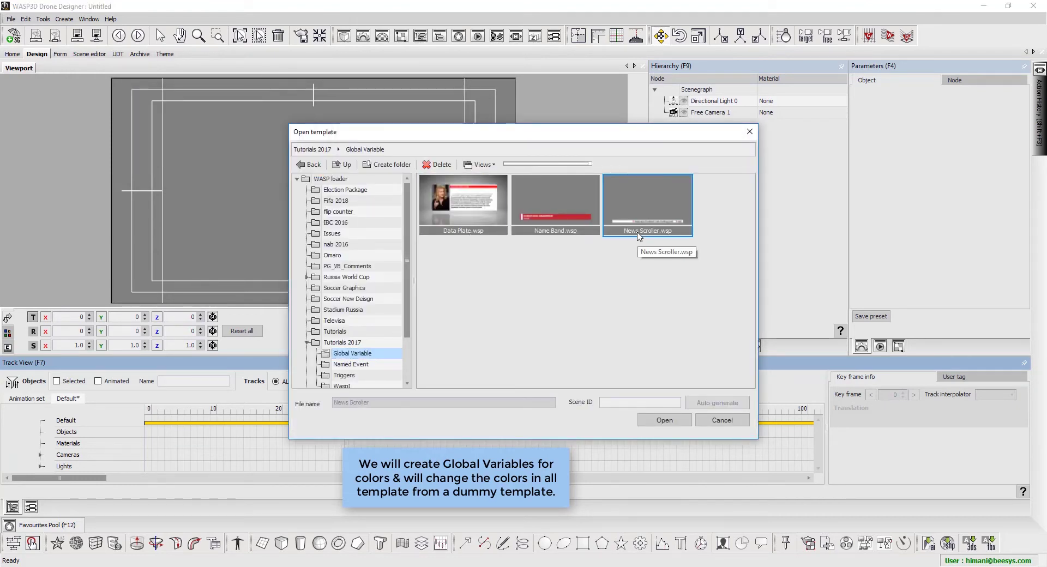
double_click(481, 225)
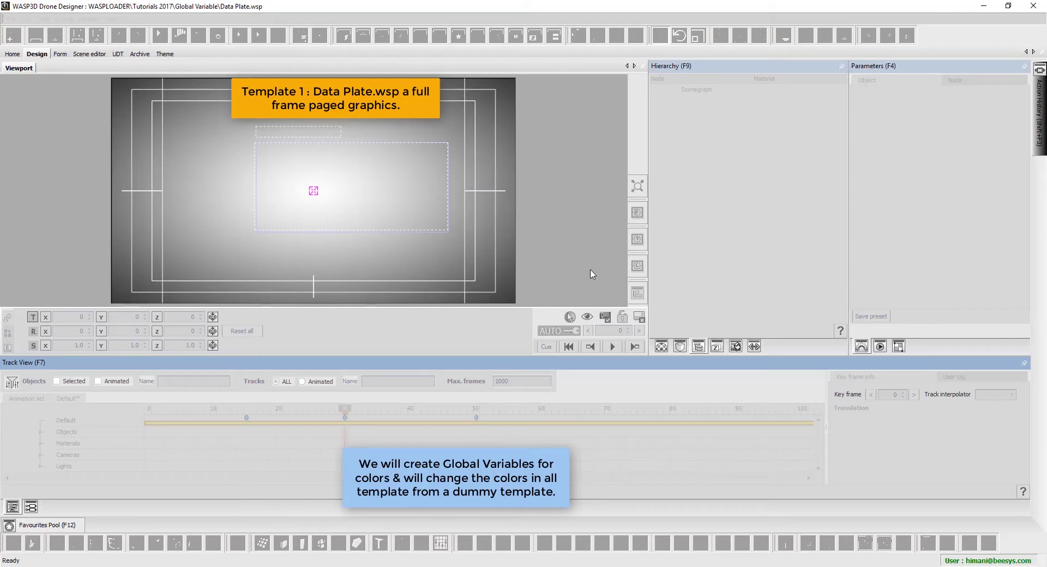
Preview the Data Plate template's in animation, its page controller and its out animation
click(608, 348)
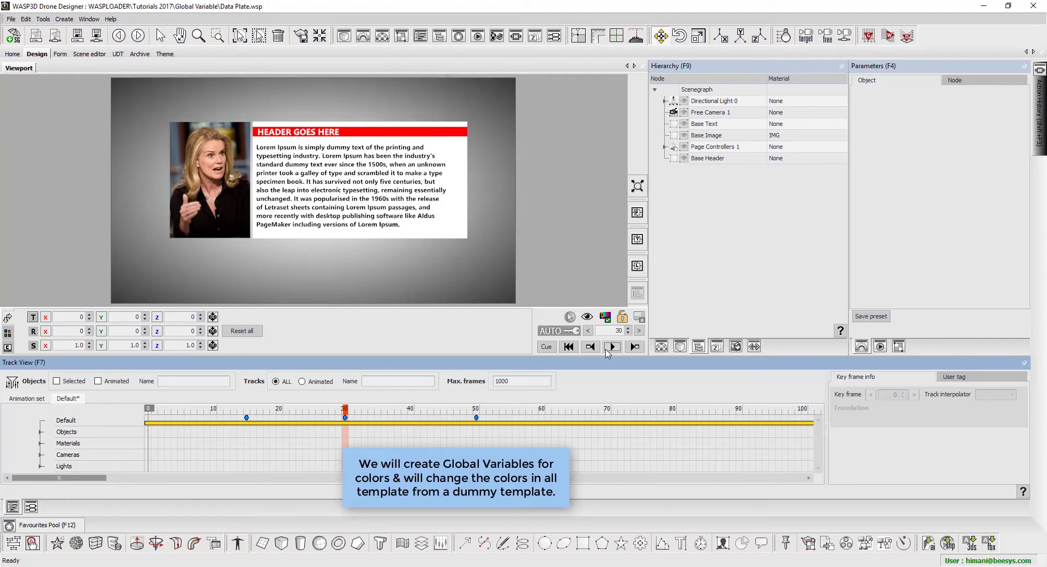
click(880, 346)
click(920, 133)
click(937, 99)
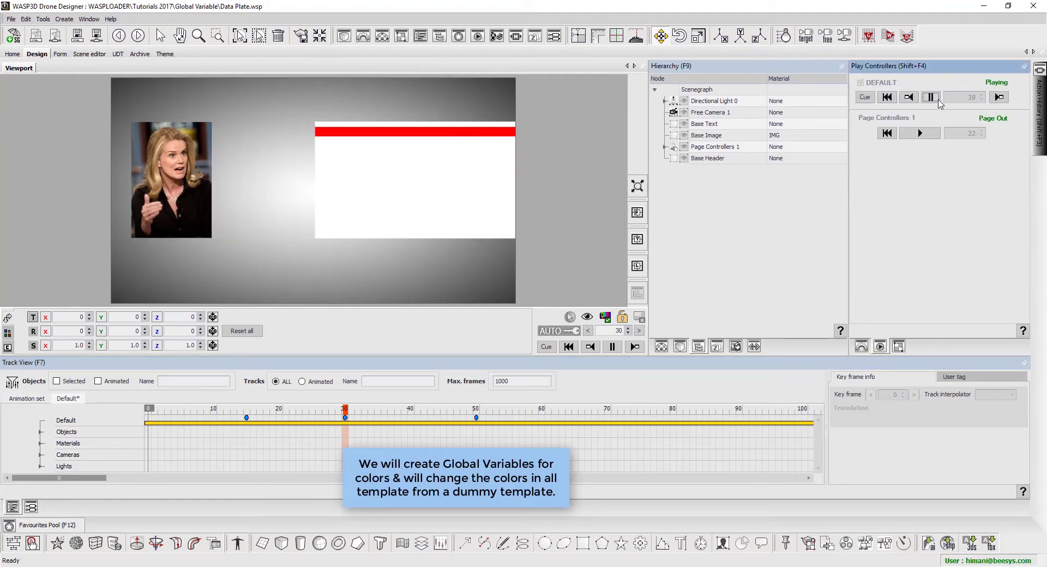
Open the Name Band.wsp template and play its in and out animations
click(11, 19)
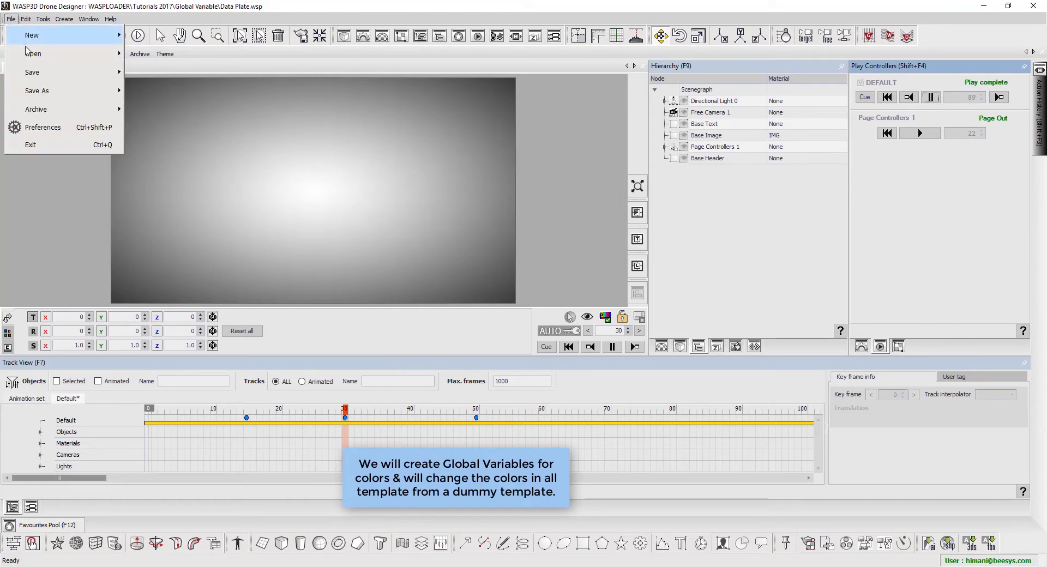
mouse_move(70, 55)
click(164, 70)
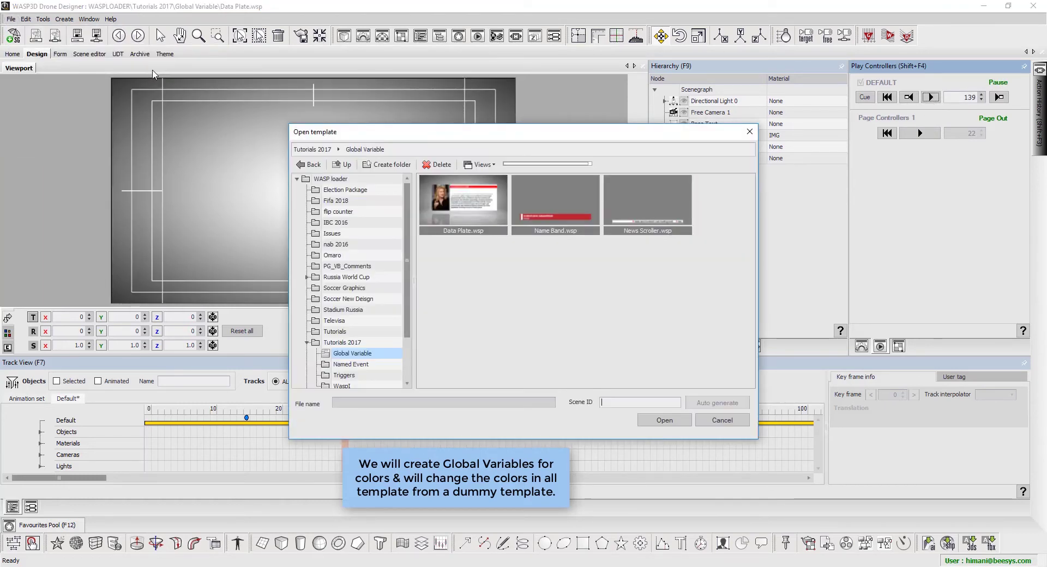
double_click(522, 197)
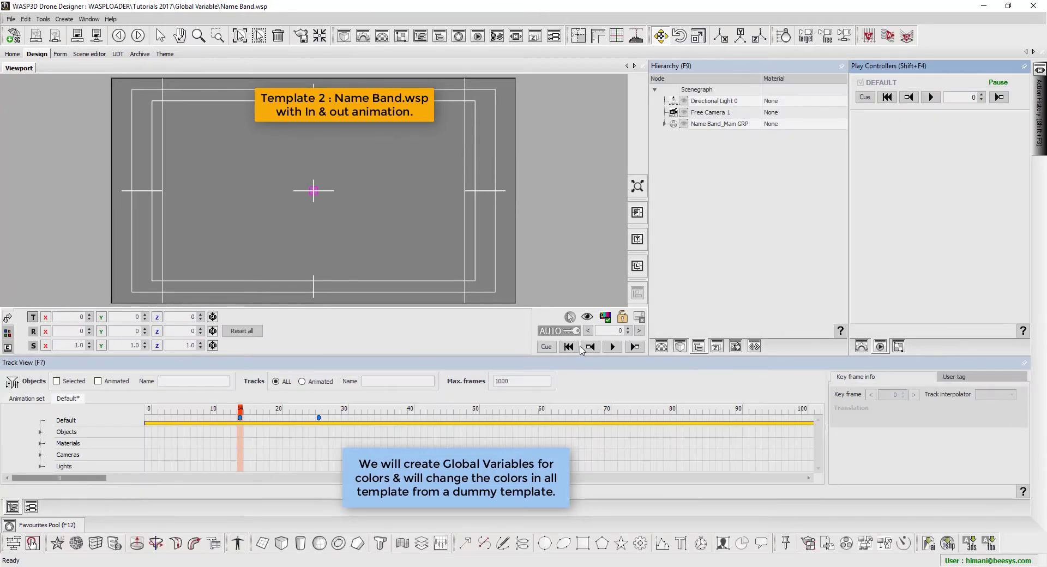
click(612, 346)
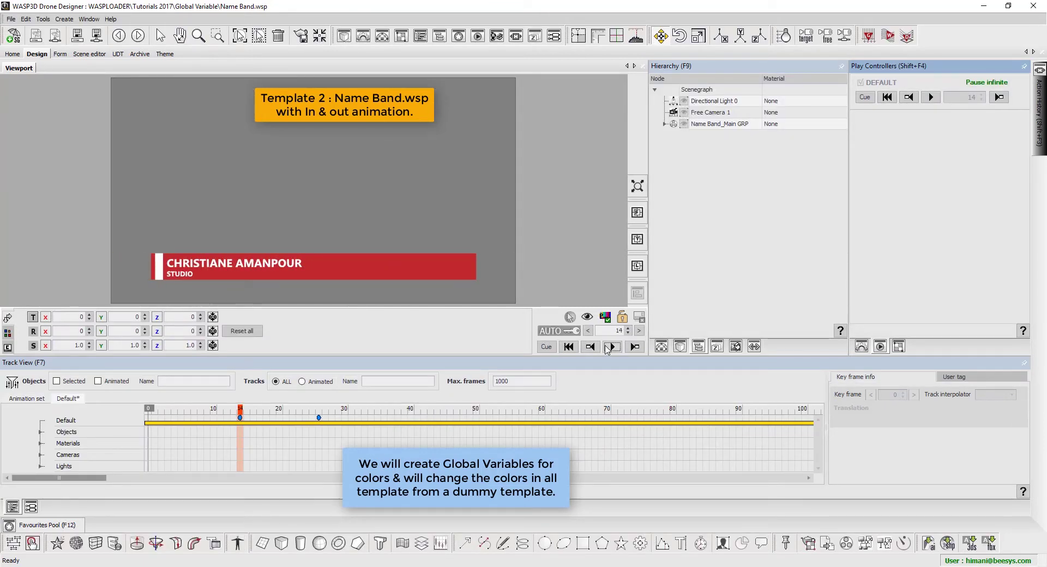
click(609, 347)
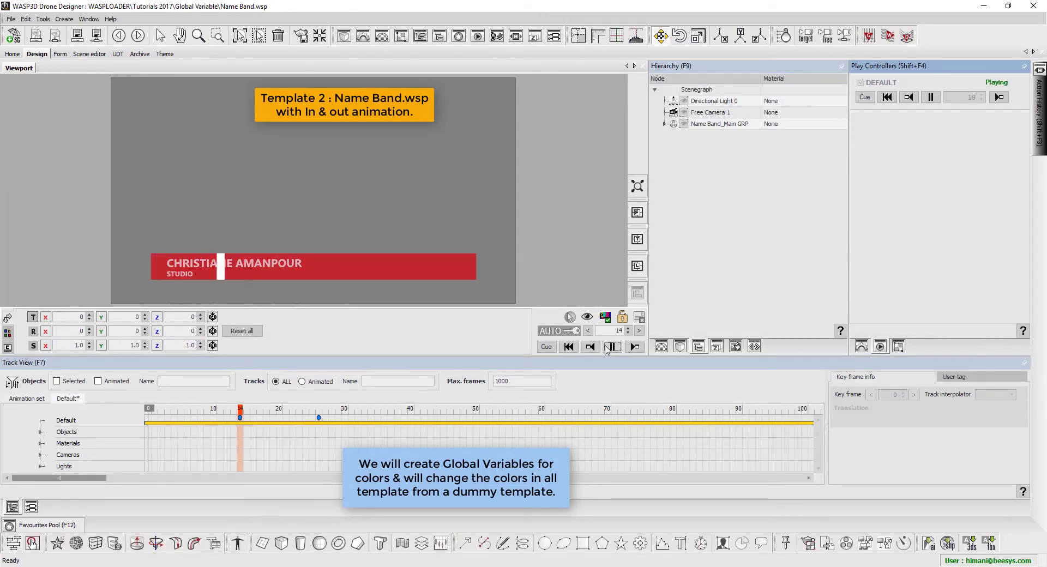
Open the News Scroller.wsp template and play its animation
click(10, 20)
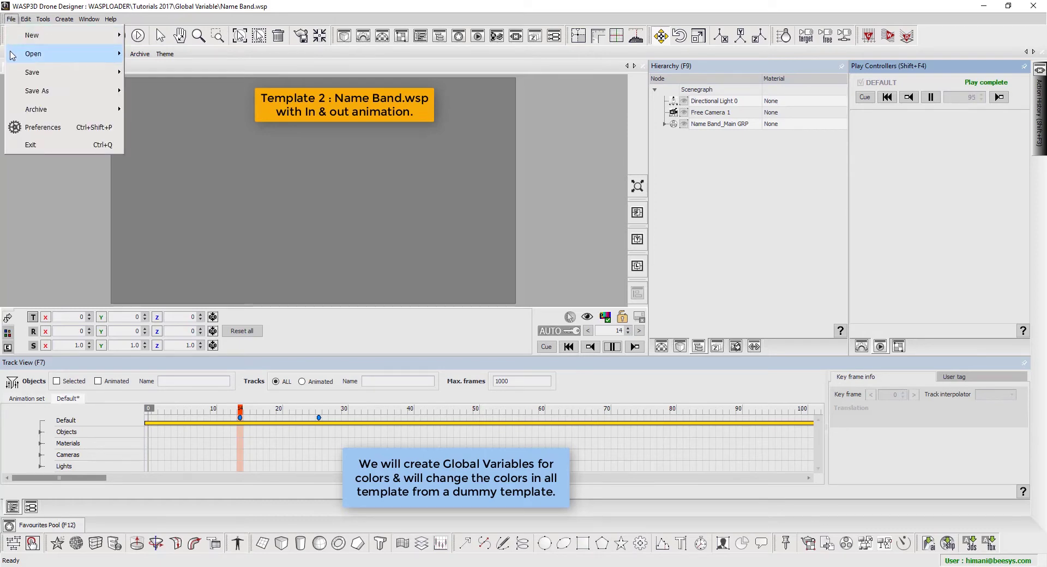
mouse_move(13, 54)
click(167, 70)
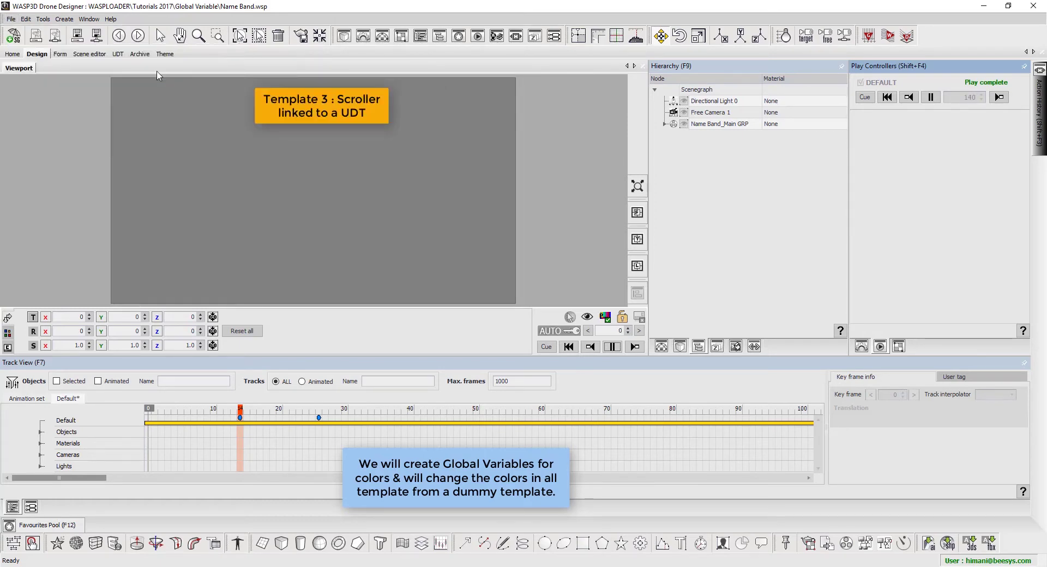
double_click(652, 214)
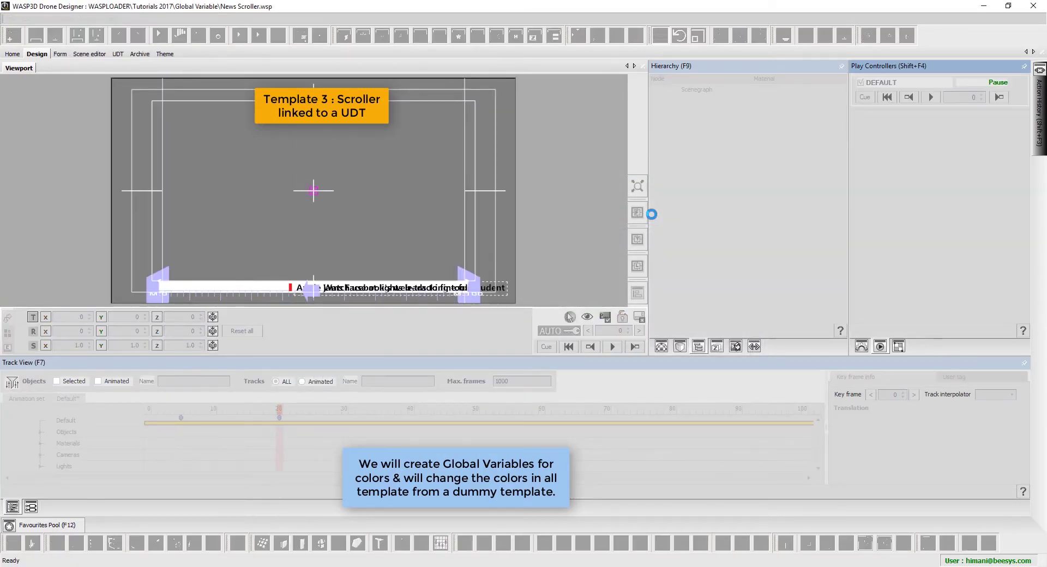
click(613, 347)
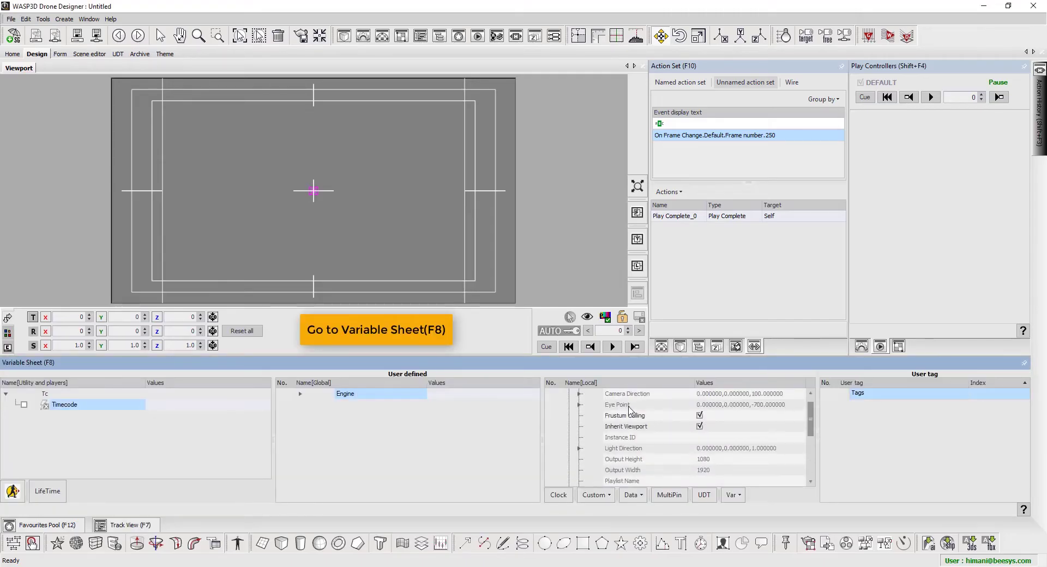
Create a local WColor variable in the new untitled scene and name it Primary Color
scroll(630, 410, up, 5)
double_click(629, 395)
click(740, 493)
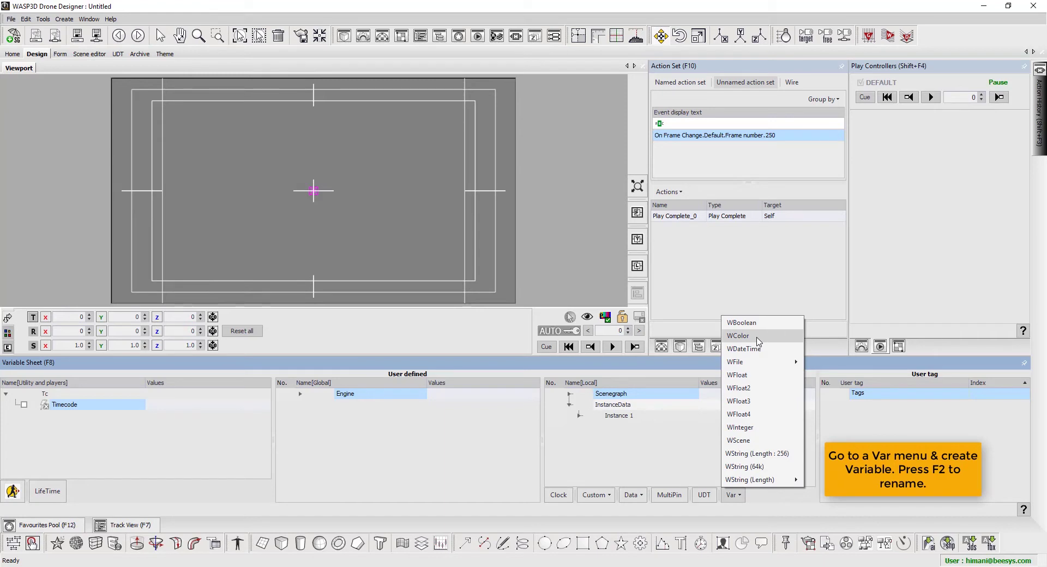
click(757, 340)
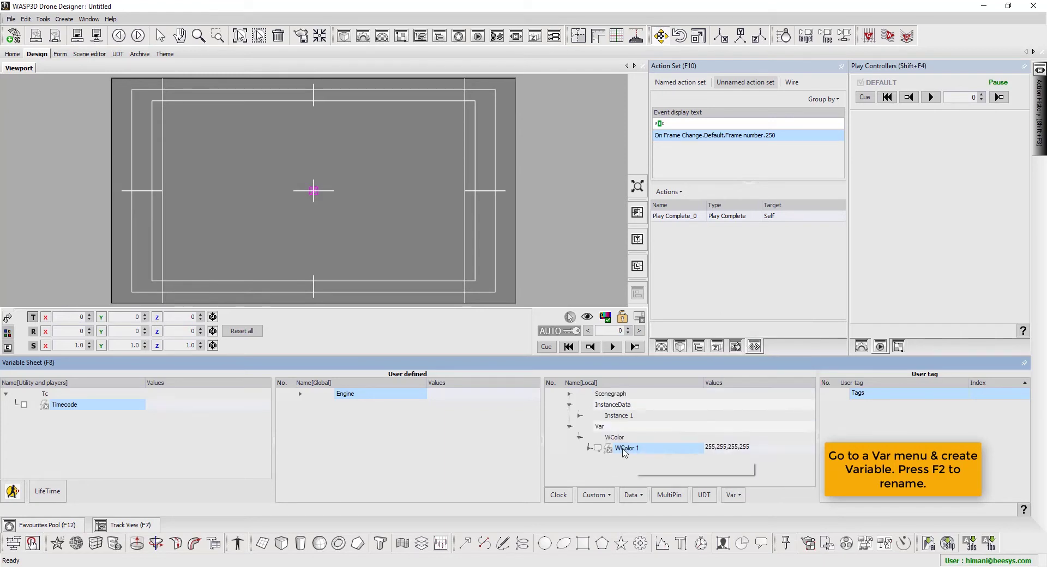
key(F2)
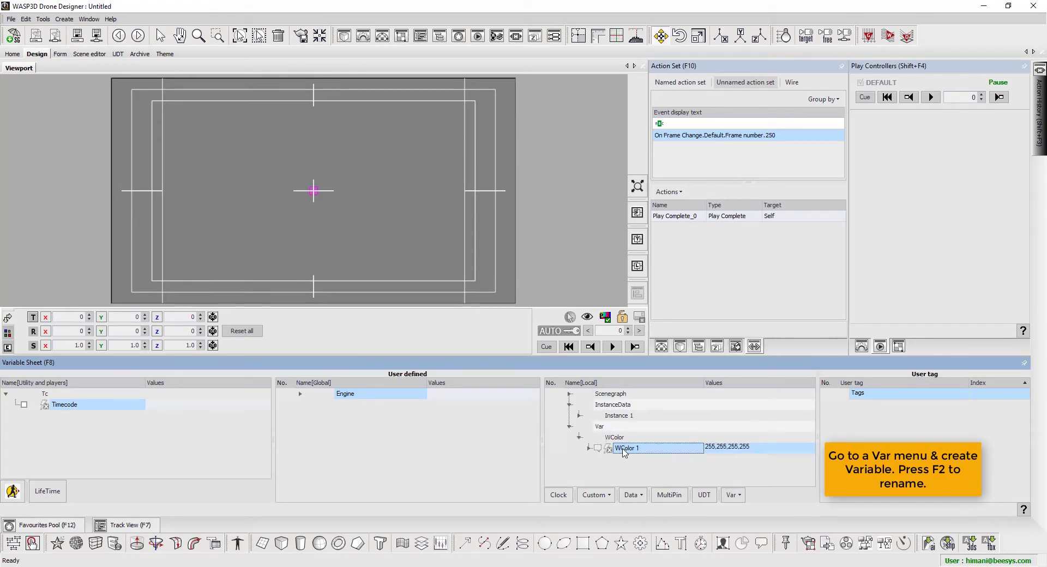
key(shift+Home)
text(P)
Create a second local WColor variable and name it Secondary Color
click(731, 494)
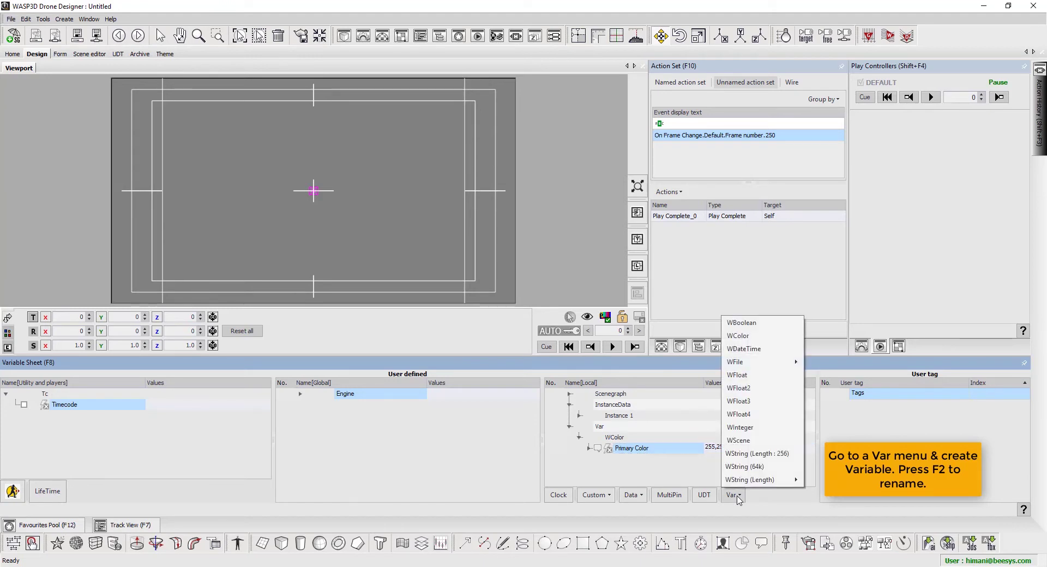
click(738, 335)
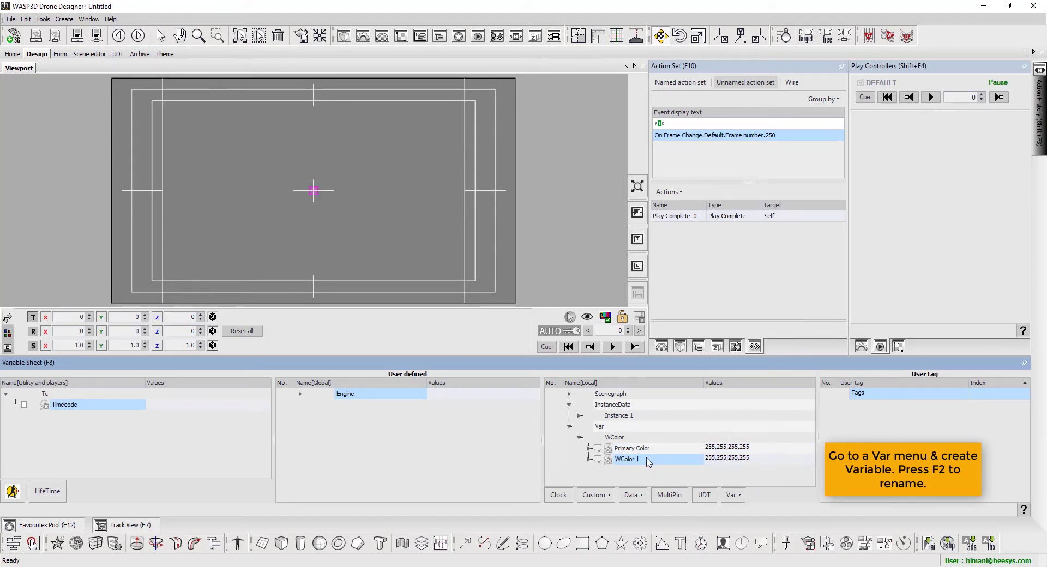
key(F2)
text(Sex)
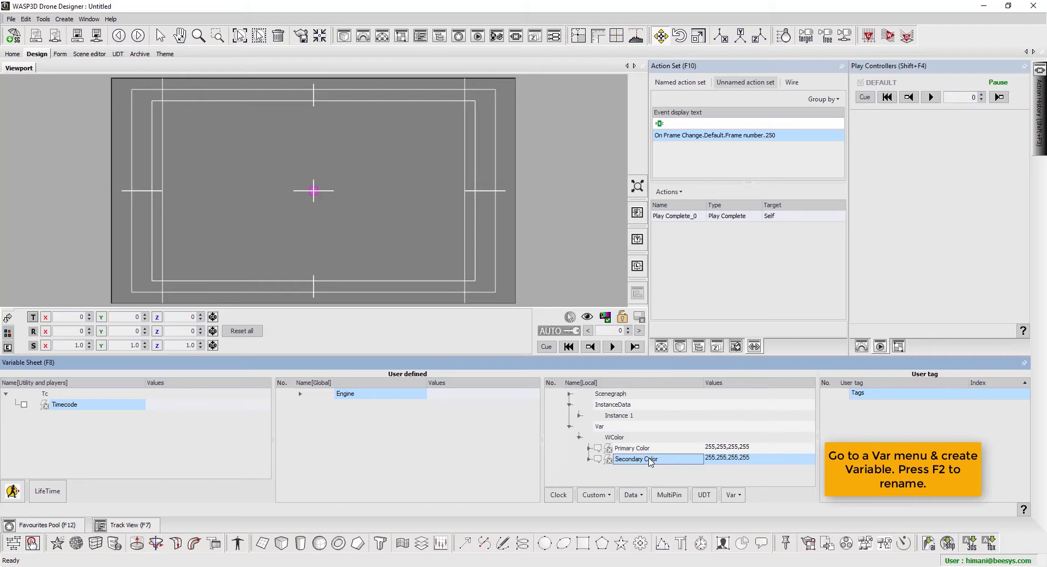
Create a third local WColor variable and name it Primary Font
click(732, 495)
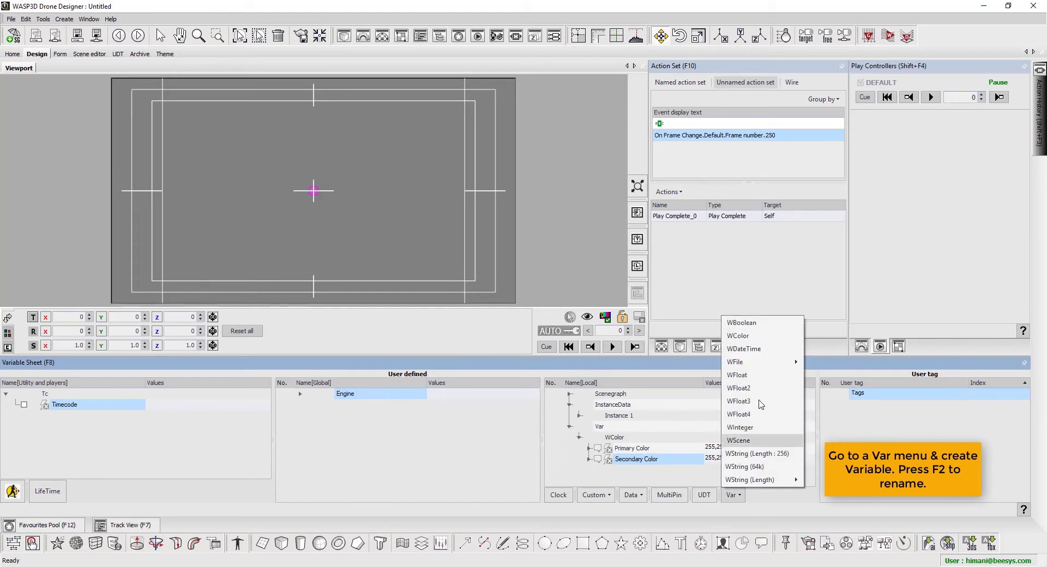
click(754, 336)
key(F2)
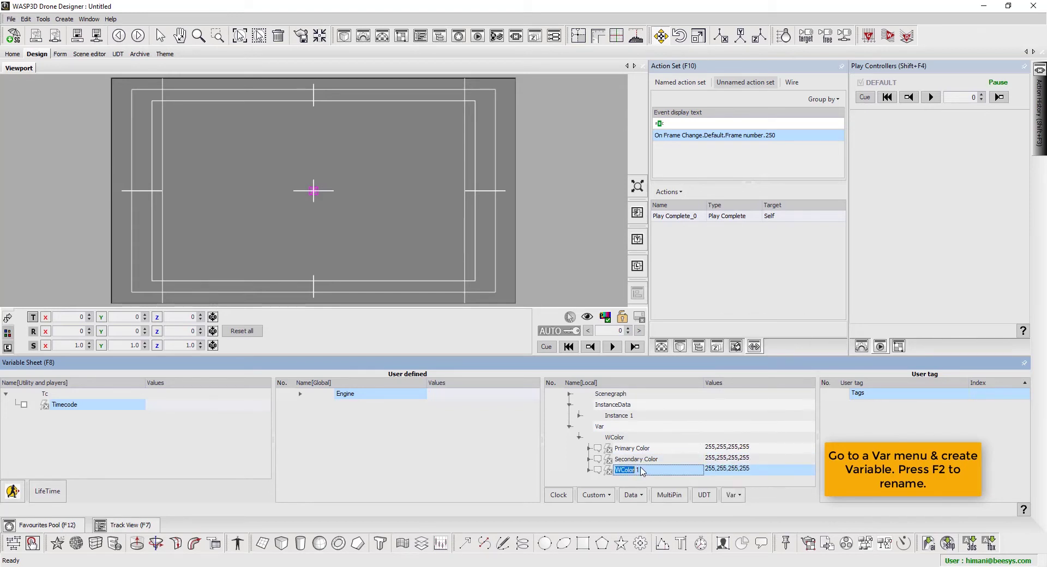
text(Primary Font)
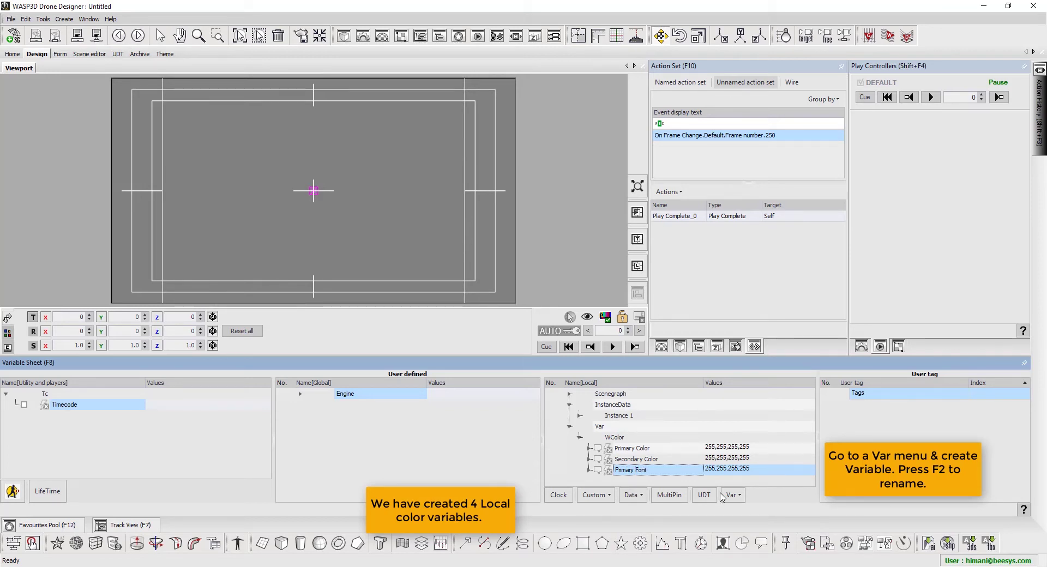
Create a fourth local WColor variable and name it Secondary Font
click(731, 494)
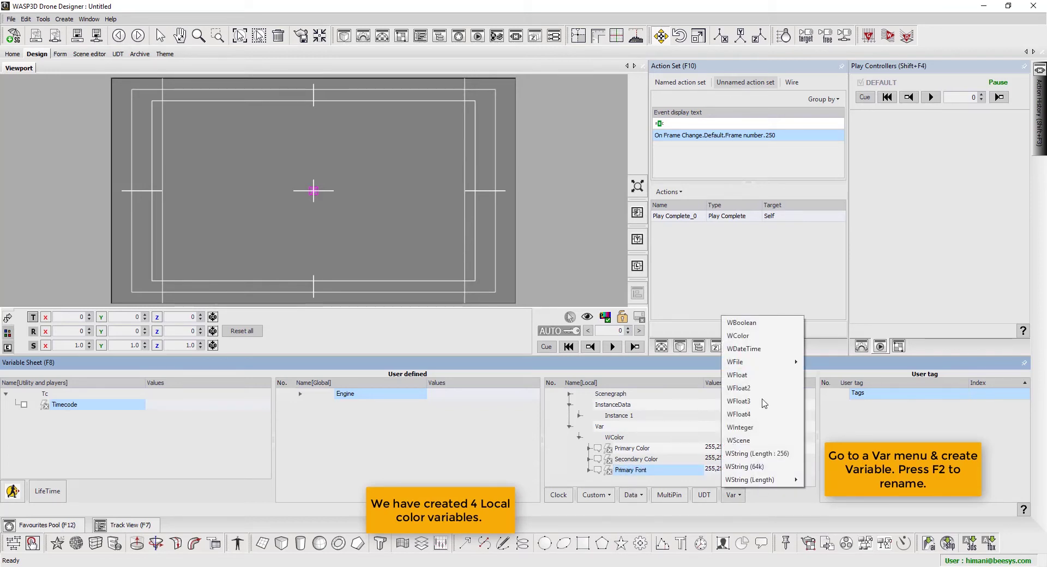
click(773, 336)
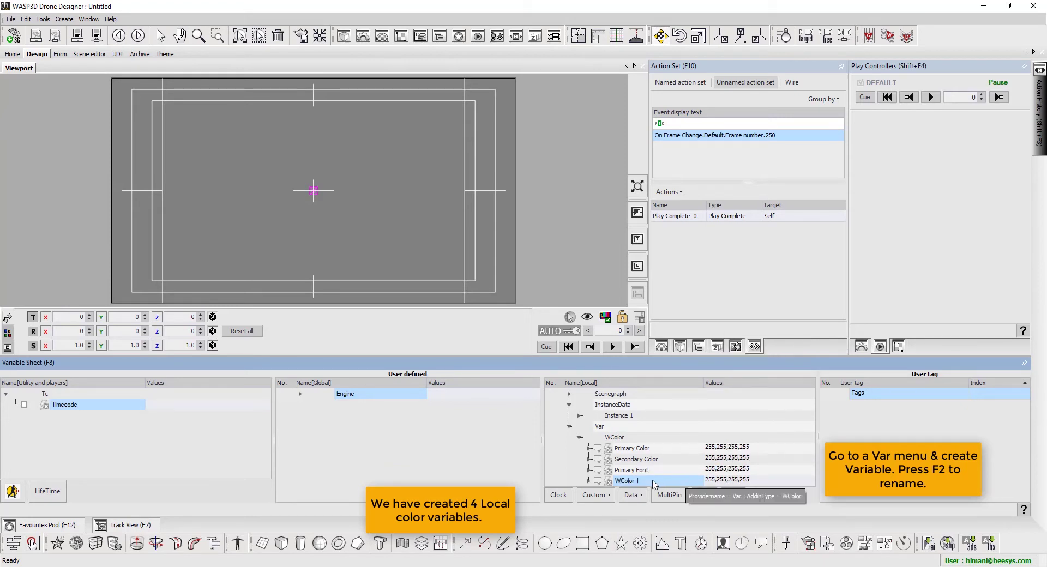
key(F2)
text(Sec)
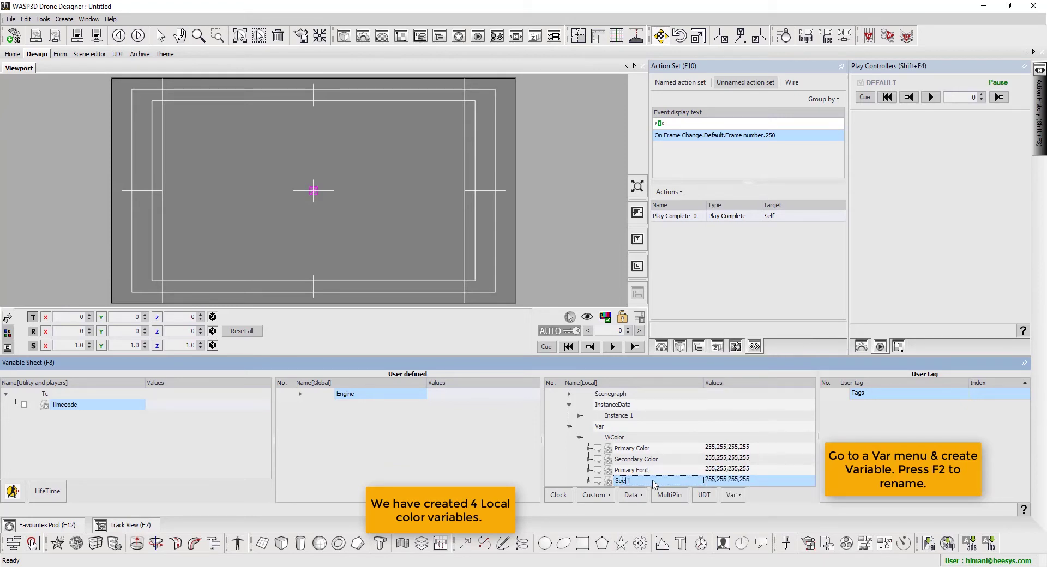
text(ondary Font)
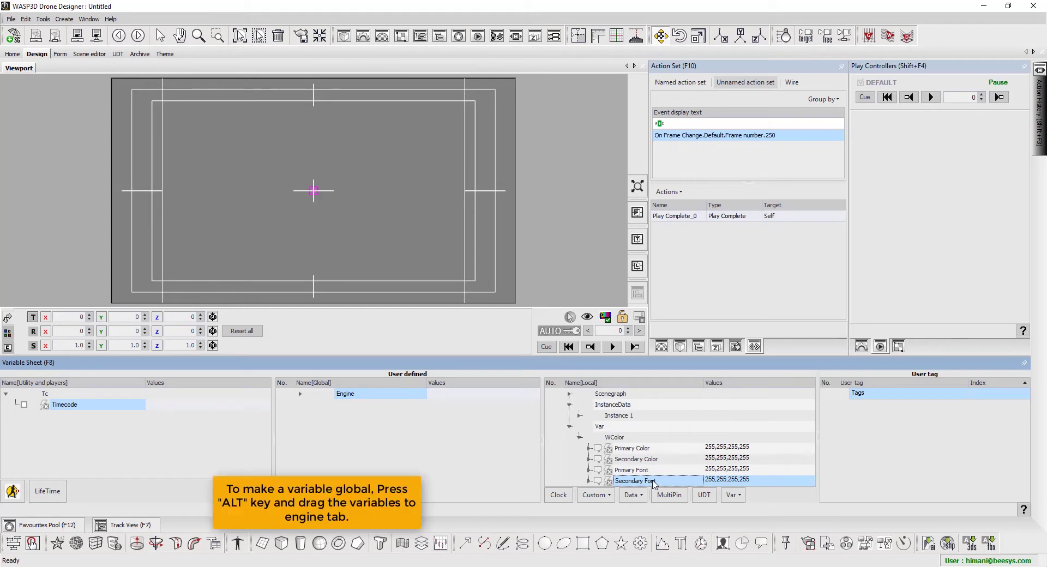
Make the Primary Color, Secondary Color, Primary Font and Secondary Font variables global by moving them from the local to the global list
click(658, 450)
alt+drag(658, 453, 461, 452)
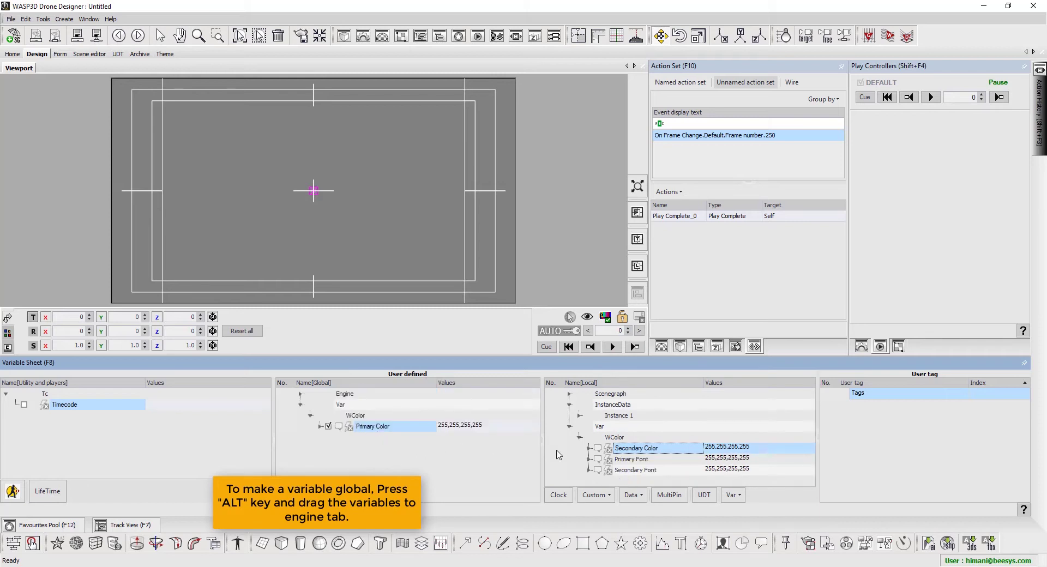
alt+drag(634, 453, 399, 459)
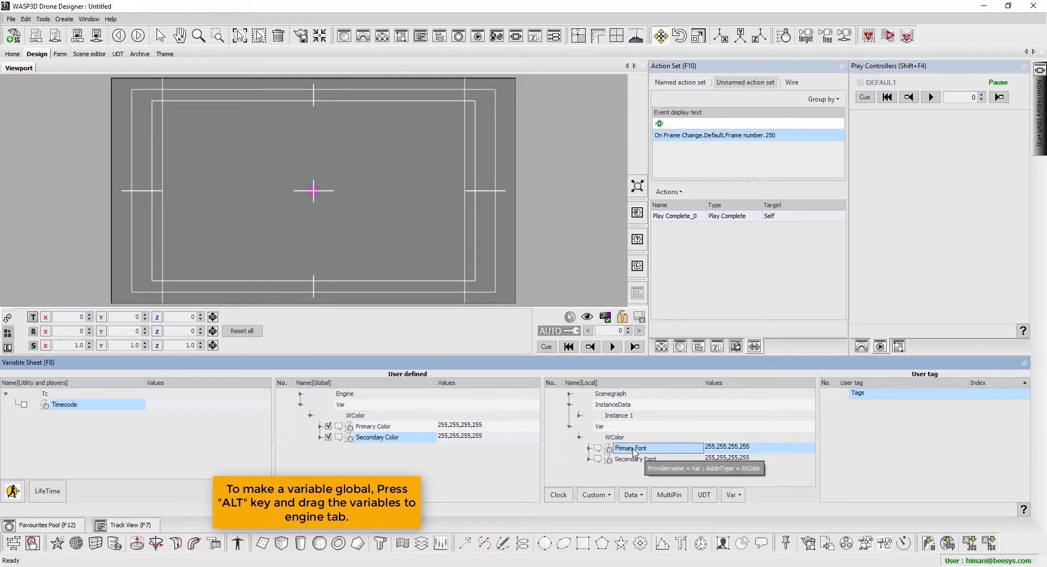
alt+drag(630, 448, 401, 464)
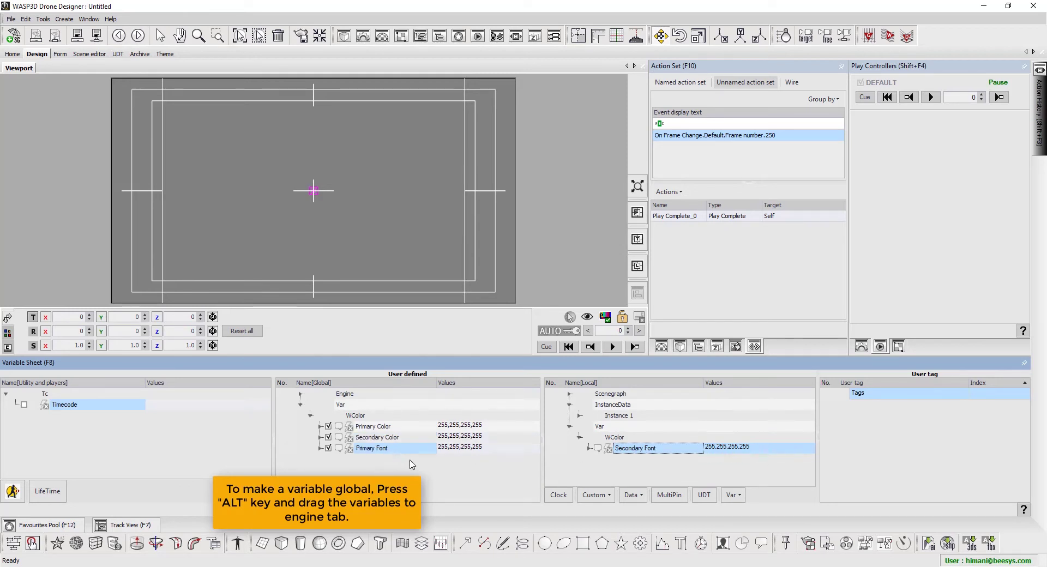
alt+drag(644, 455, 506, 467)
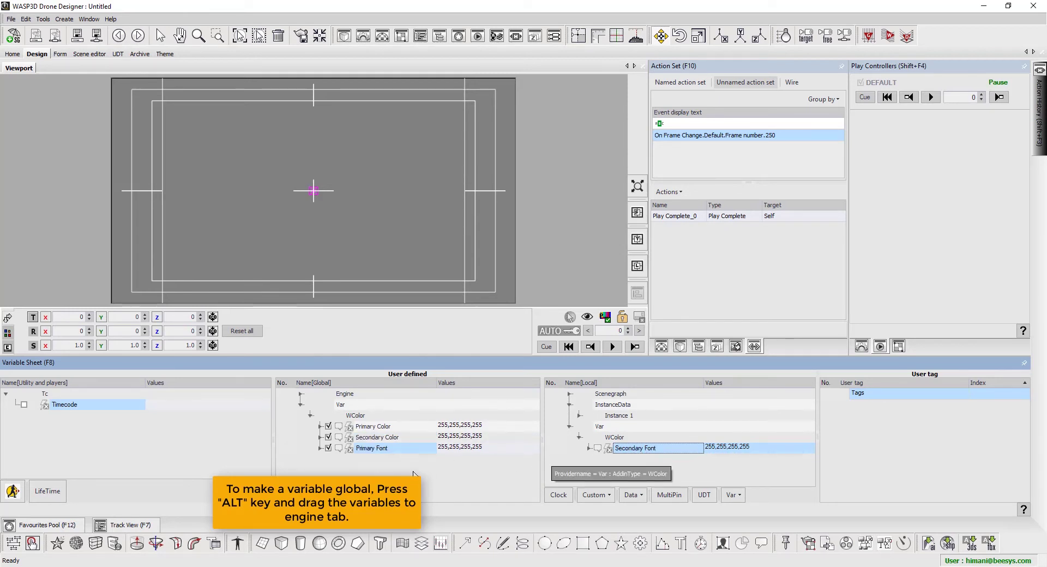
alt+drag(413, 473, 413, 472)
Set the global Primary Color variable to blue with RGBA 0, 65, 255, 255
double_click(480, 426)
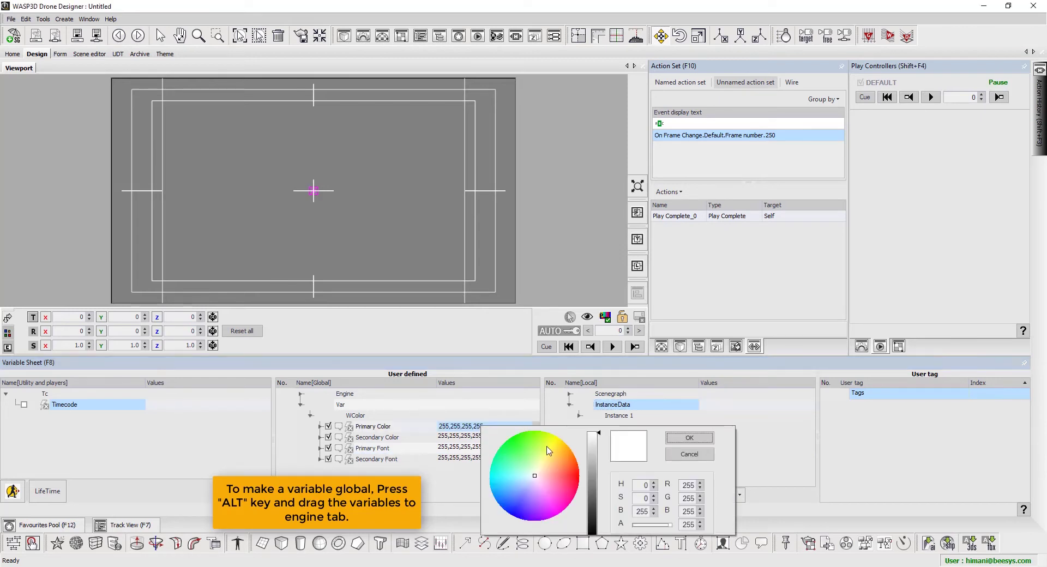
drag(551, 472, 502, 507)
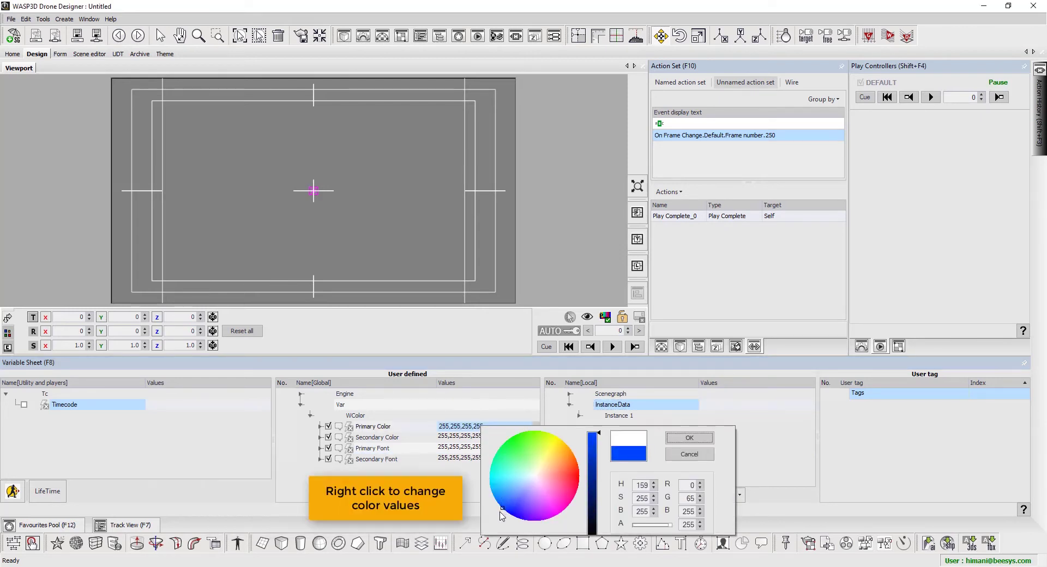
click(689, 438)
Keep the global Secondary Color and Primary Font white at 255,255,255,255, and set Secondary Font to black with RGBA 0,0,0,255
right_click(477, 436)
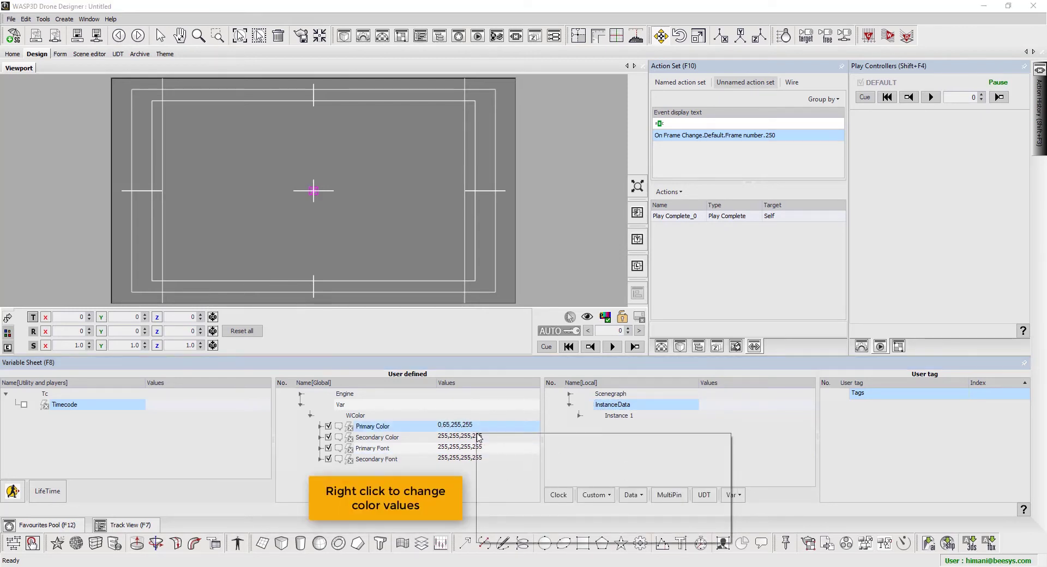
click(685, 445)
right_click(476, 448)
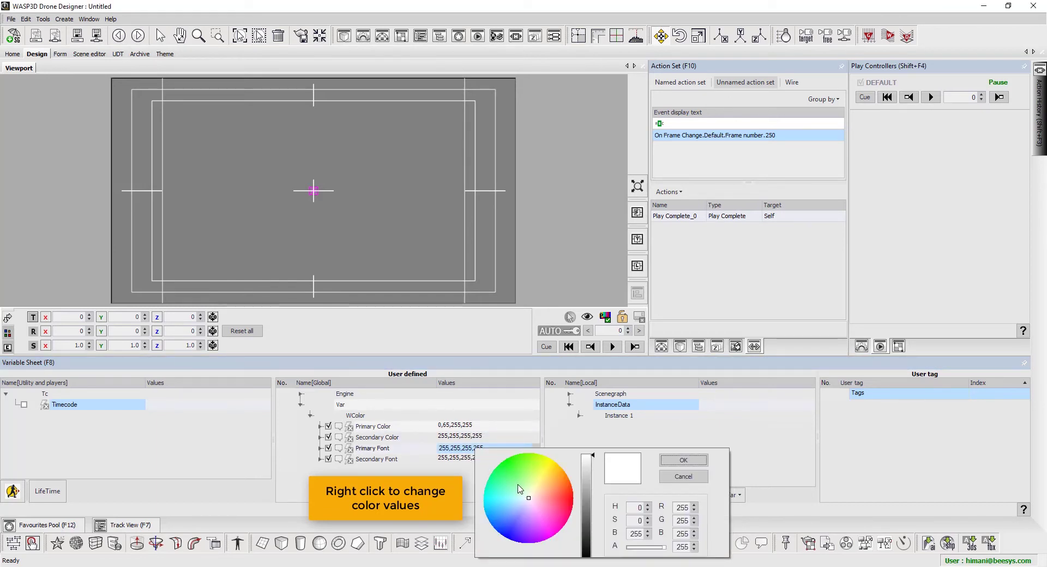
click(672, 461)
right_click(474, 458)
drag(584, 473, 584, 565)
click(682, 468)
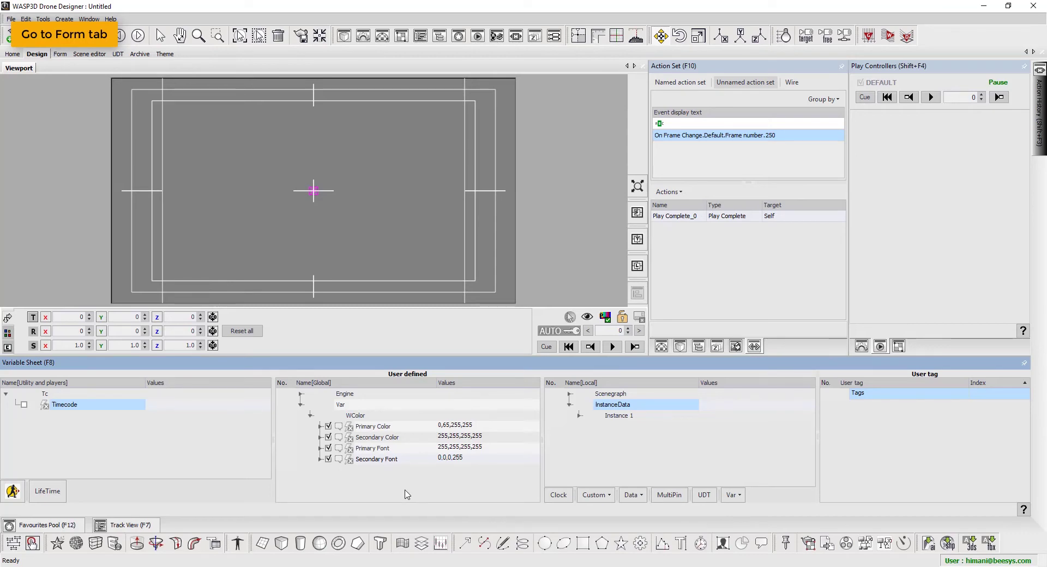
Enlarge the template's data entry form and place the Primary Color variable on it with its label and color strip
click(64, 55)
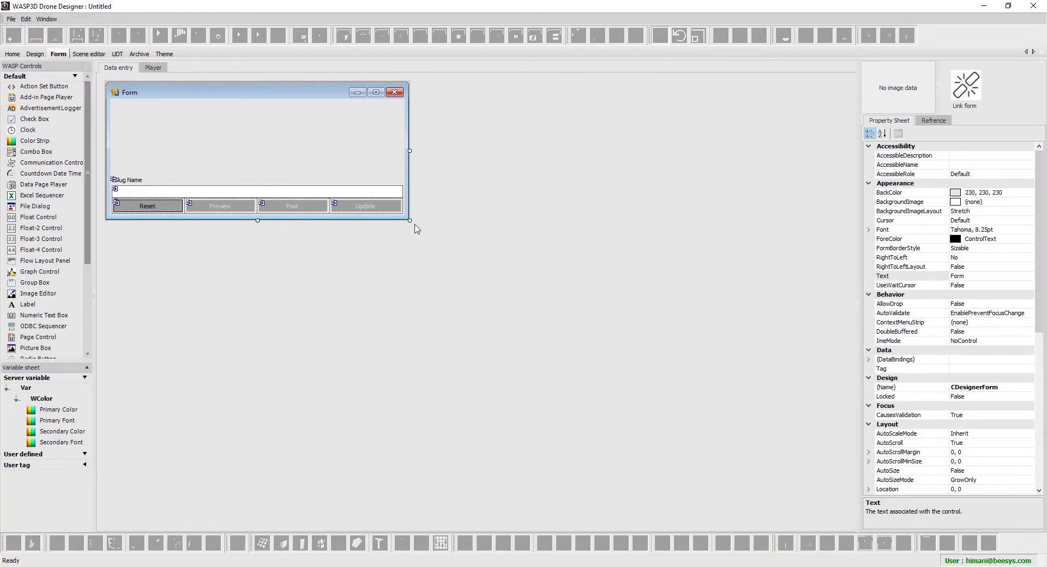
drag(410, 221, 423, 265)
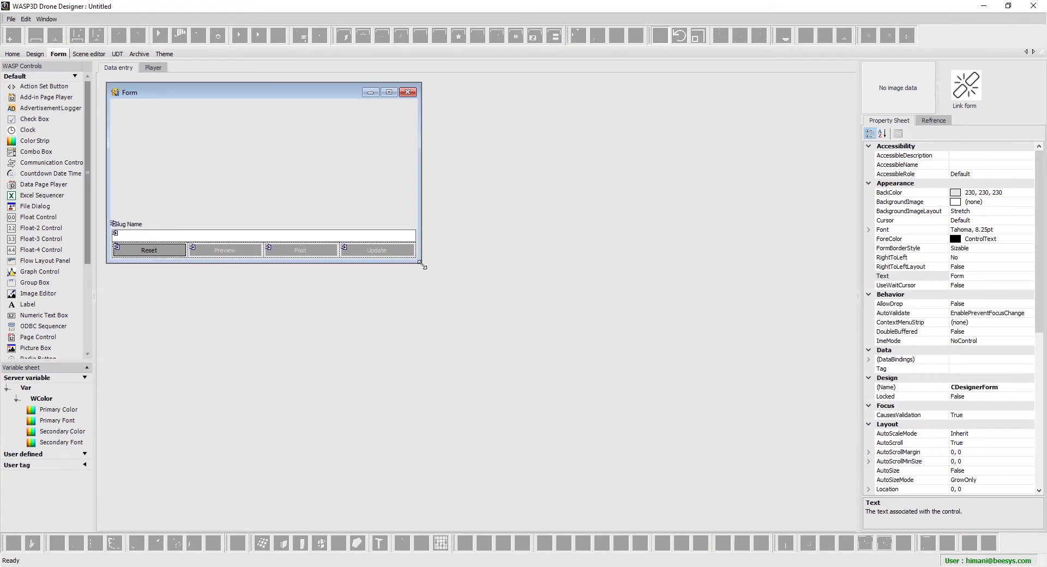
drag(71, 410, 76, 410)
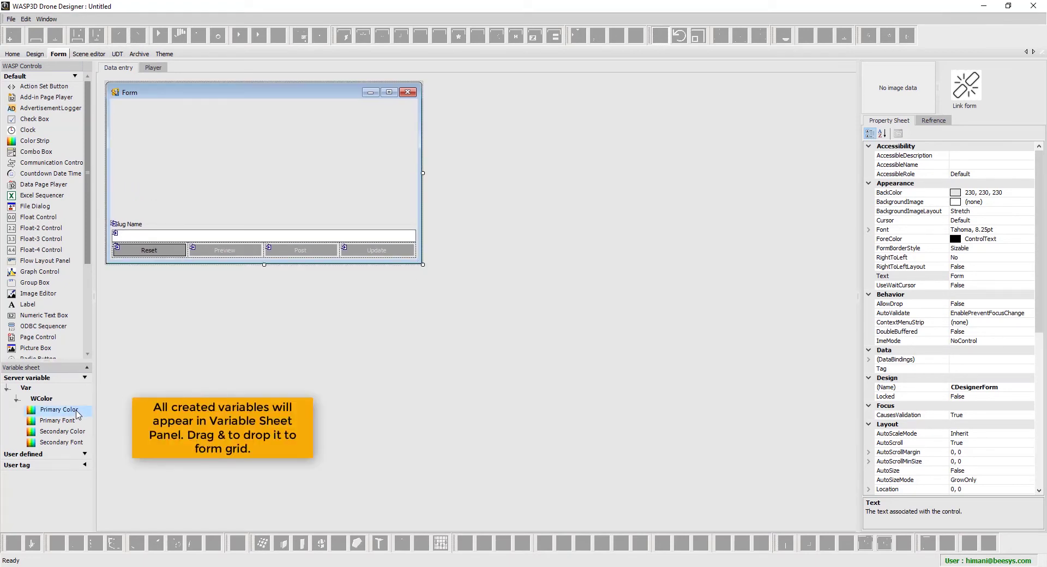
drag(76, 415, 169, 103)
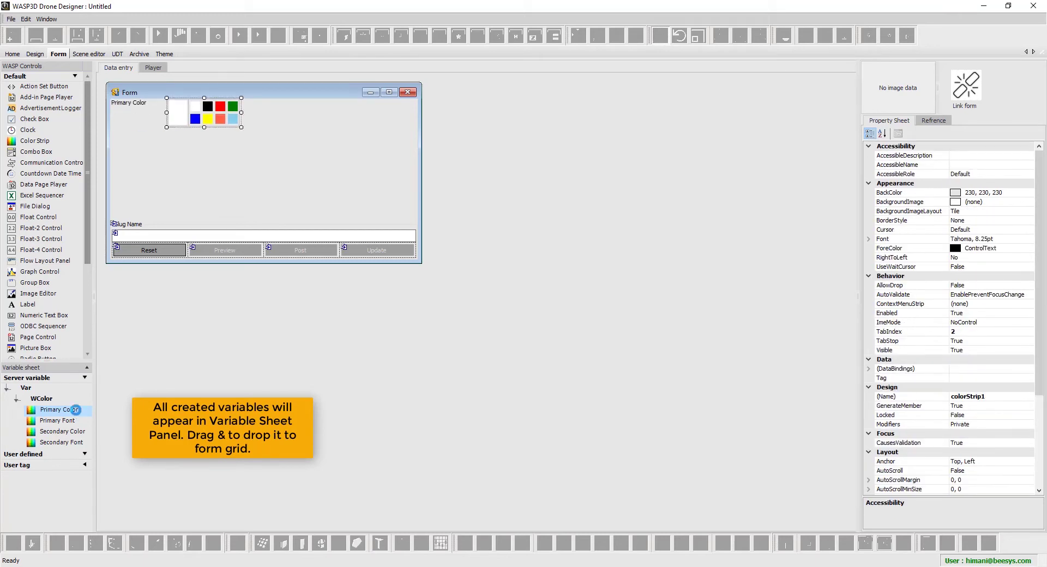
drag(123, 143, 247, 96)
drag(195, 118, 201, 148)
click(131, 386)
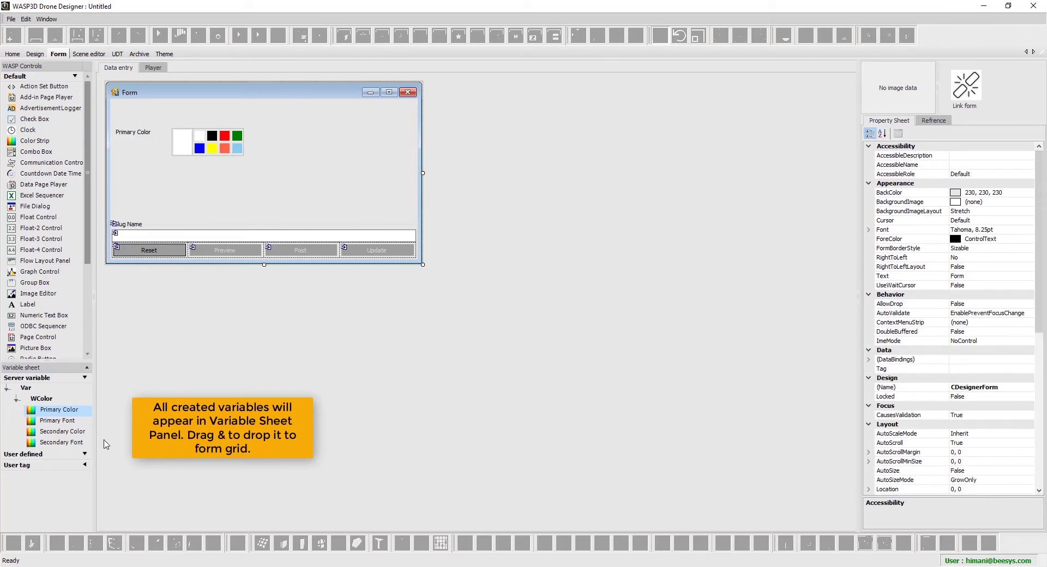
Place the Primary Font variable on the form, with its label and color strip aligned below Primary Color
drag(66, 421, 197, 185)
click(128, 101)
ctrl+click(191, 115)
click(244, 228)
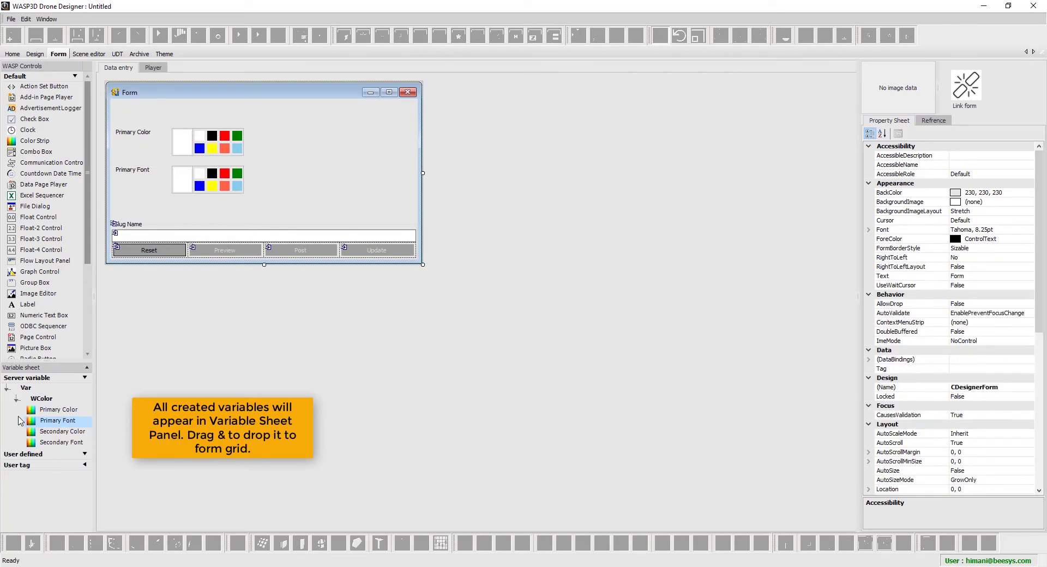
Place the Secondary Color variable beside Primary Color and the Secondary Font variable beside Primary Font on the form
drag(61, 432, 338, 143)
ctrl+click(131, 103)
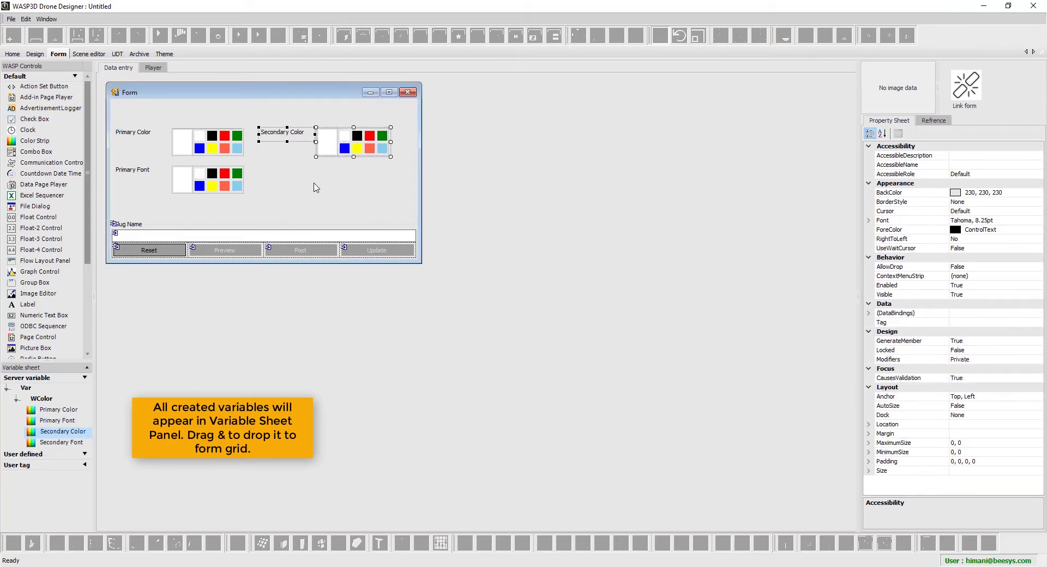
click(303, 204)
drag(61, 442, 346, 178)
click(324, 204)
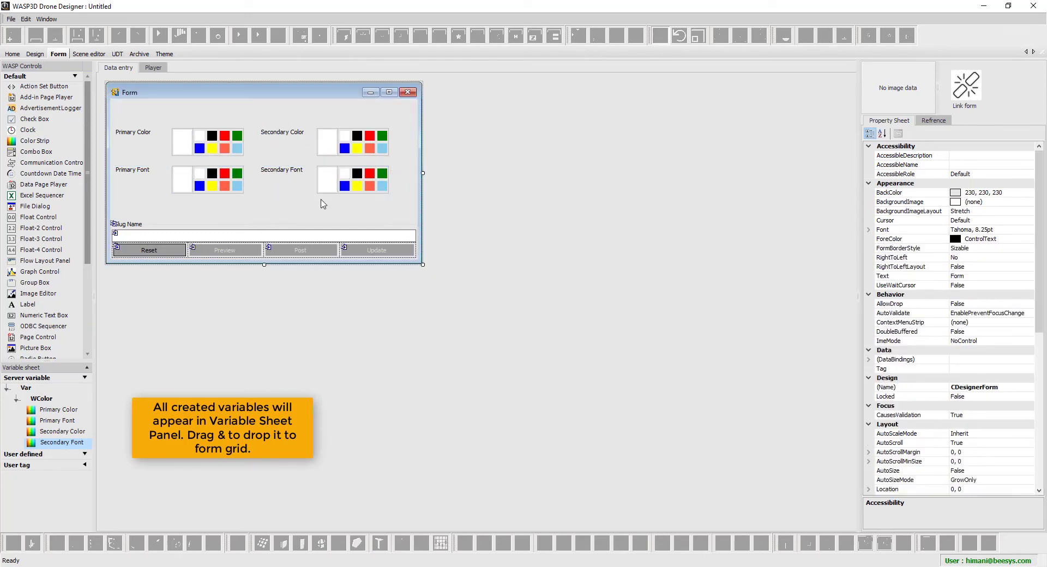
Review the Primary Color strip's properties, and move all four color strips with their labels slightly up on the form
click(207, 141)
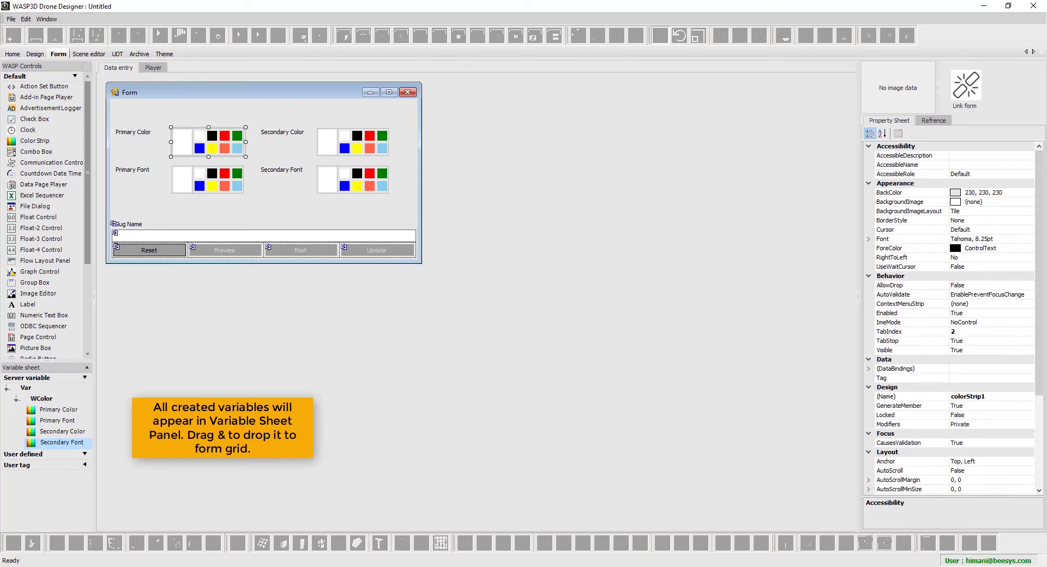
drag(1035, 333, 1029, 464)
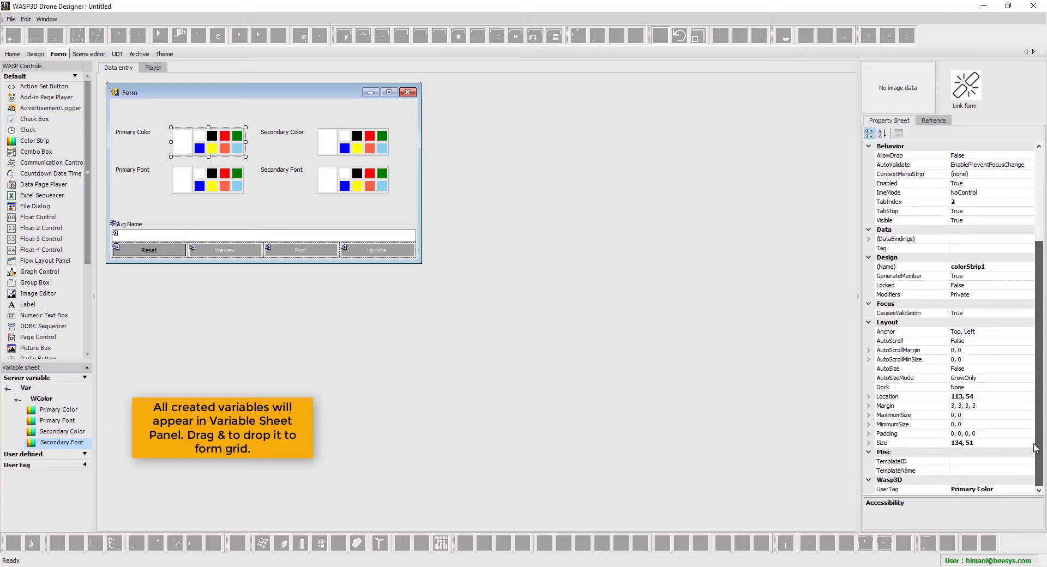
drag(1039, 436, 1043, 292)
drag(121, 210, 363, 131)
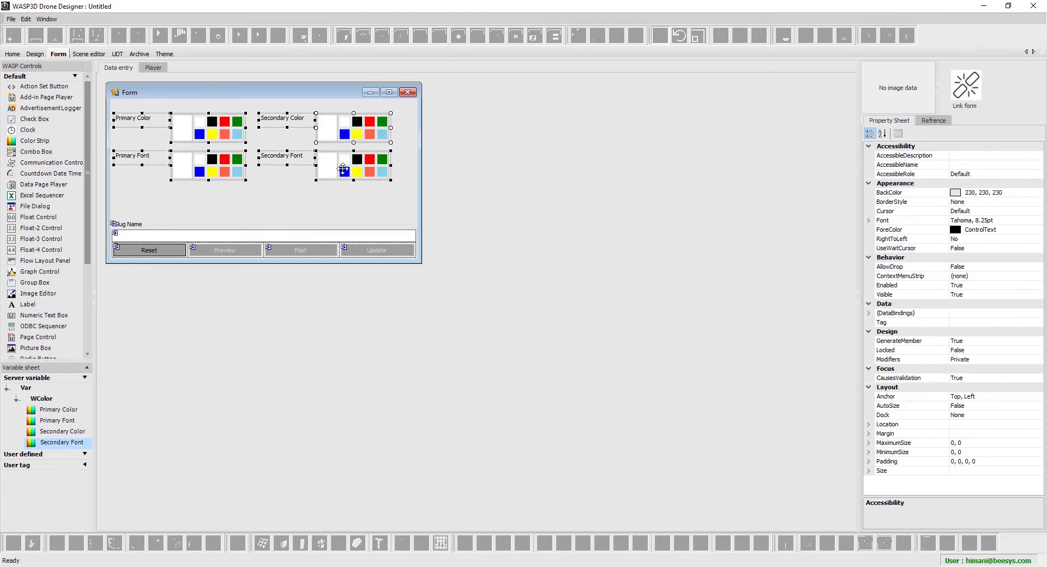
click(311, 213)
Save the scene as a template named Color Variables in the Tutorials 2017 Global Variable folder
click(9, 21)
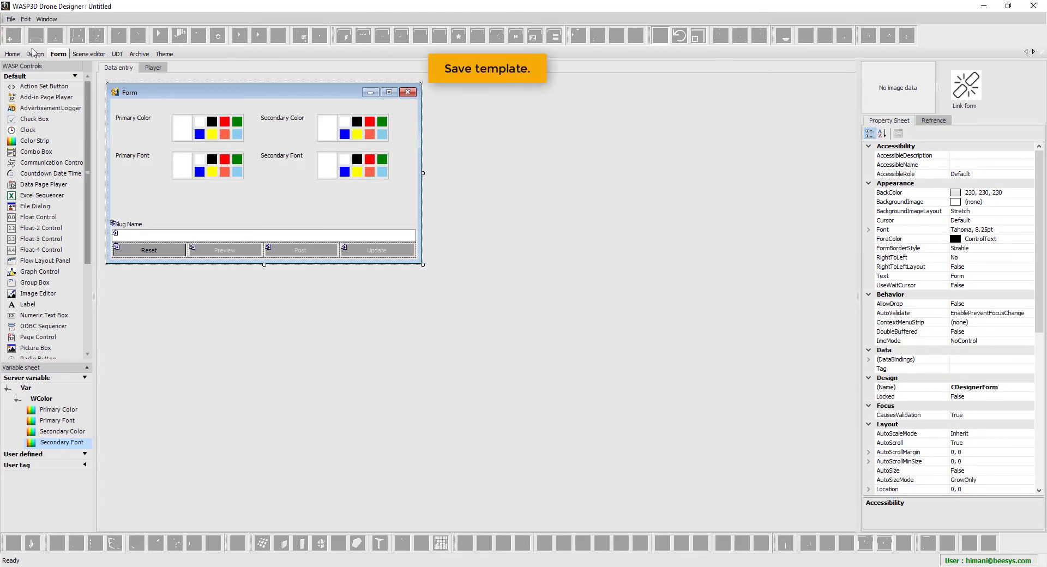
mouse_move(25, 79)
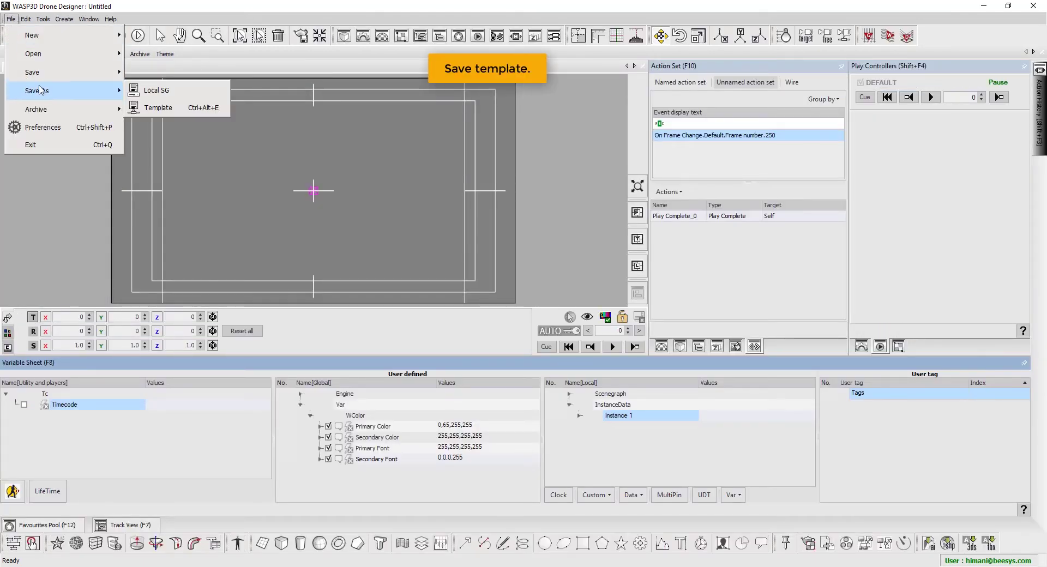
click(164, 107)
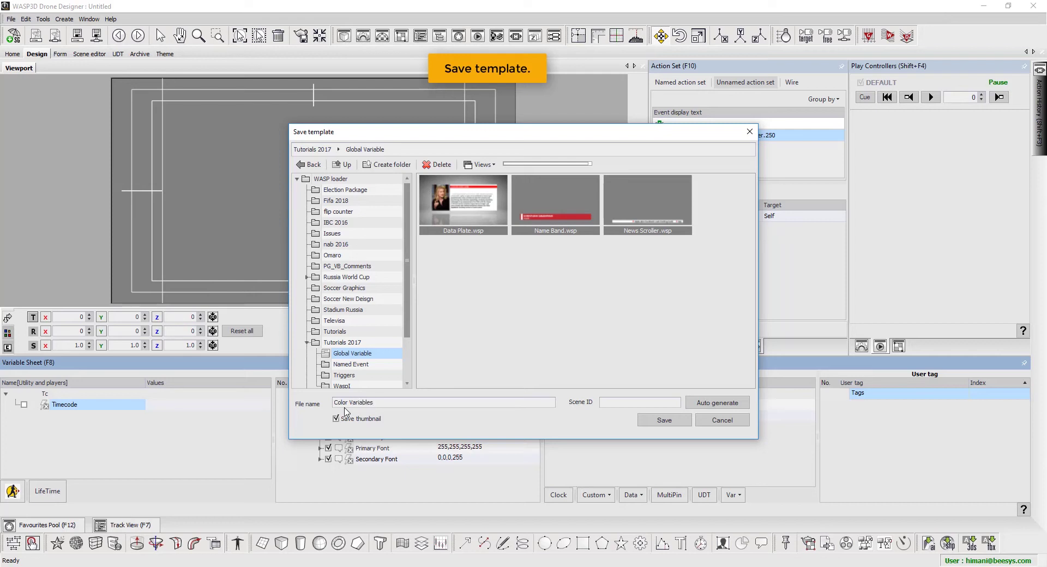
key(Return)
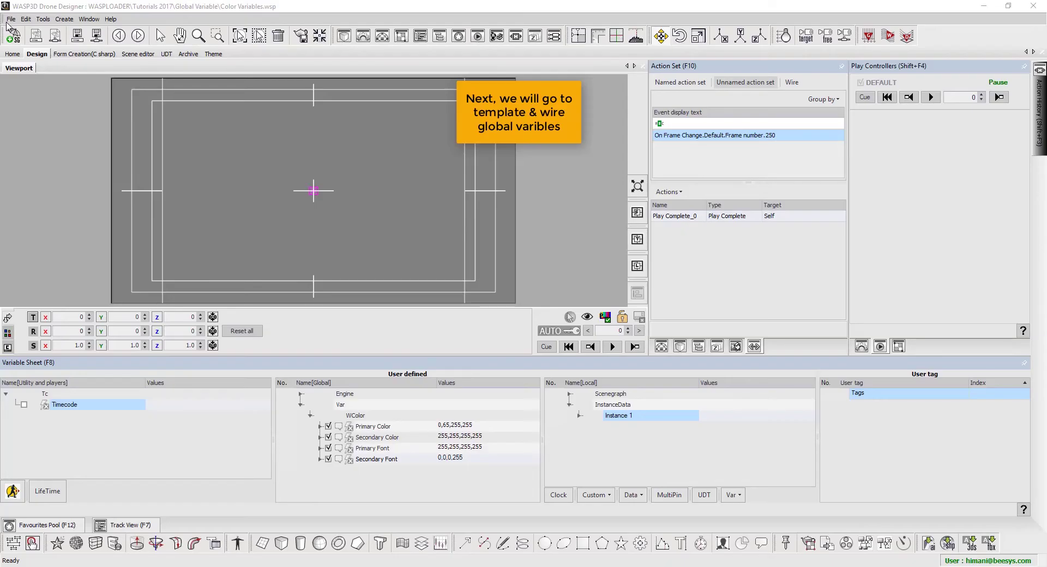
Open the Data Plate.wsp template from the Global Variable folder, and play it until the full plate is shown
click(10, 19)
mouse_move(54, 53)
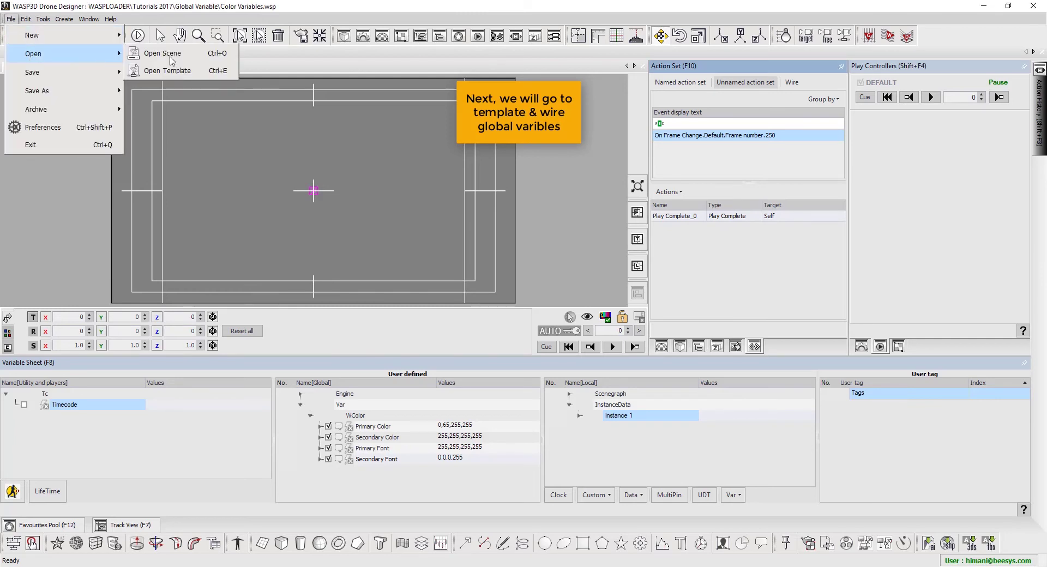
click(191, 71)
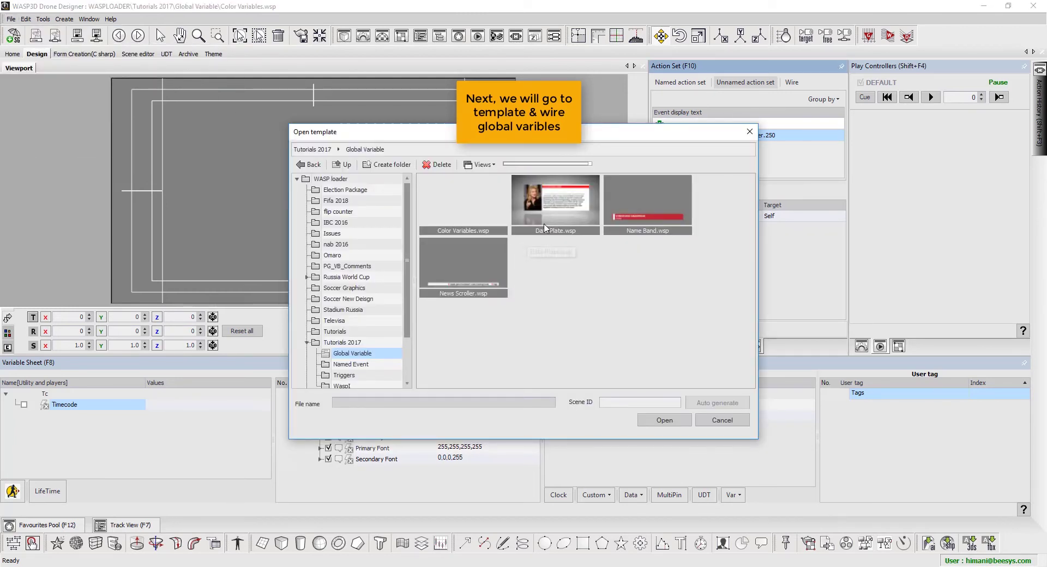
click(554, 224)
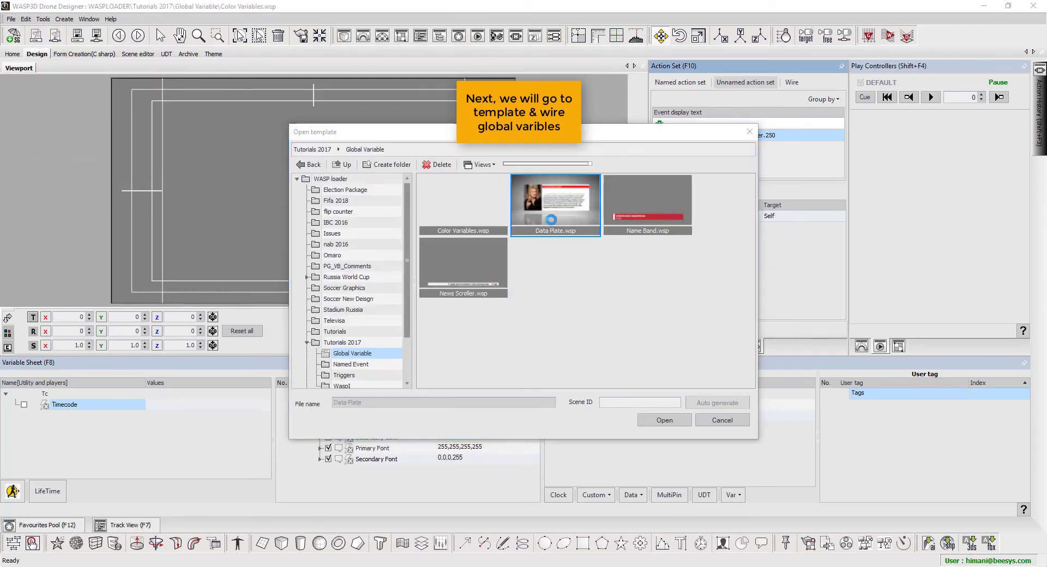
double_click(553, 225)
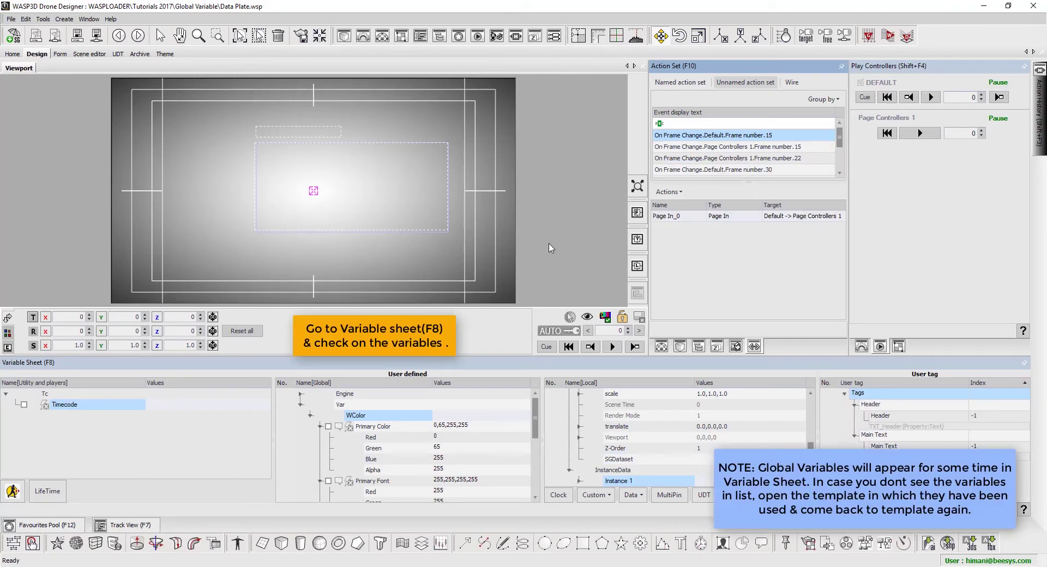
click(616, 347)
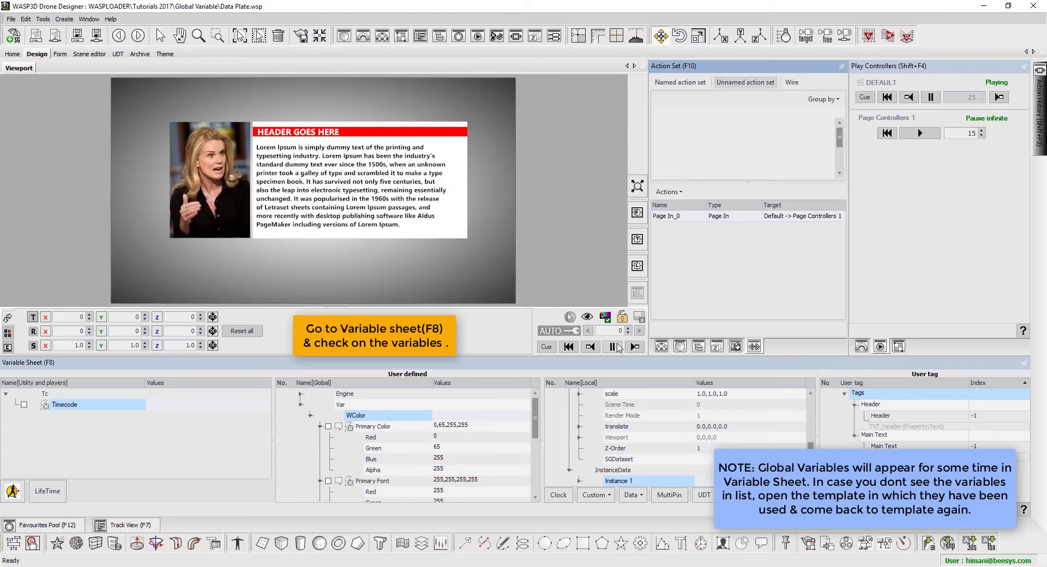
click(617, 347)
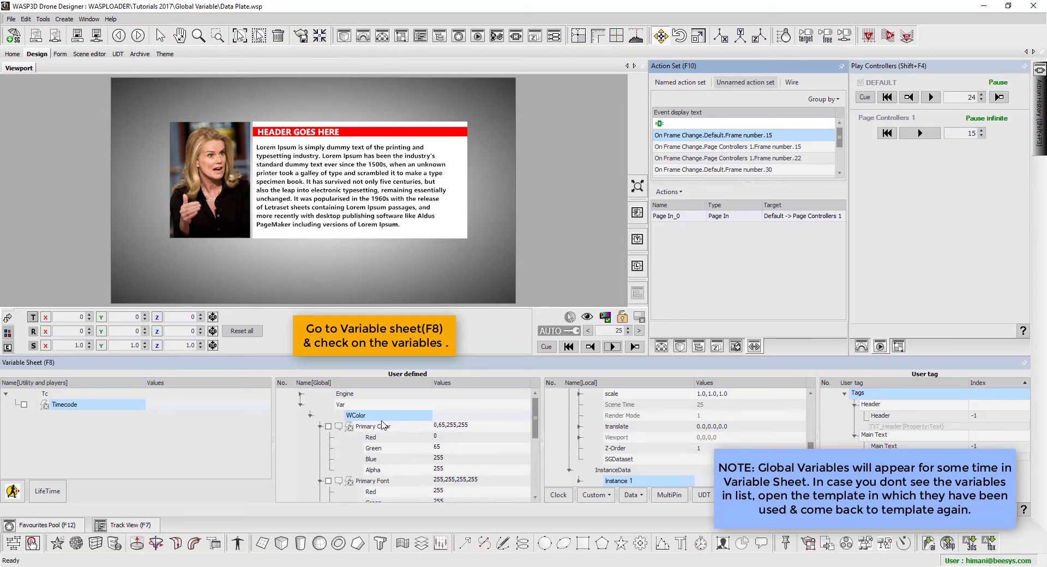
Collapse the global WColor variables and enable Primary Color, Primary Font, Secondary Color and Secondary Font for this template
double_click(375, 426)
double_click(373, 437)
double_click(377, 447)
double_click(376, 447)
click(329, 426)
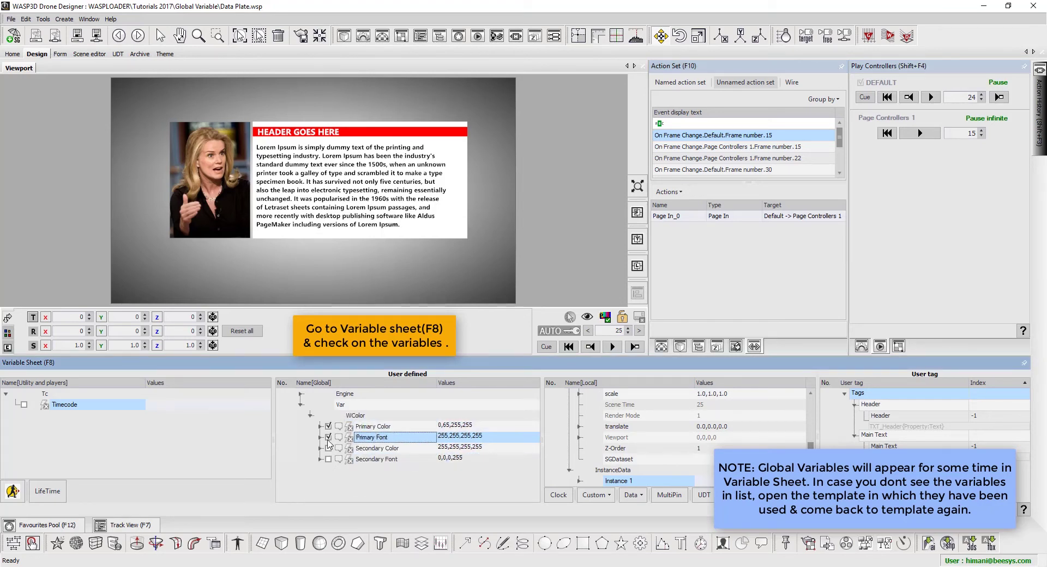
click(329, 437)
click(328, 448)
click(328, 458)
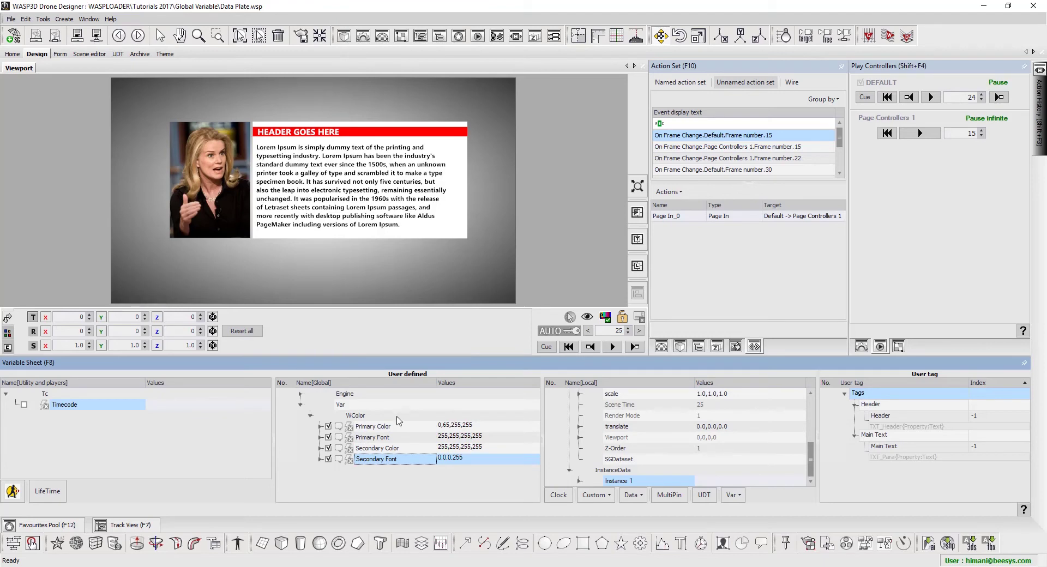
Wire Primary Color to the fill color of the rectangle behind the body text, and Secondary Color to the Base Header rectangle's fill color
click(372, 426)
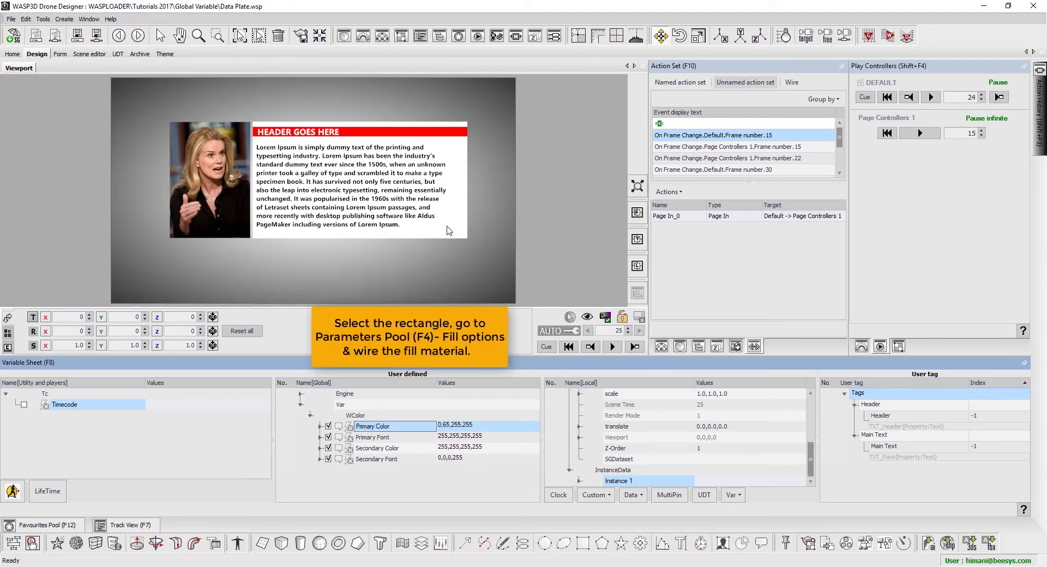
right_click(449, 227)
click(573, 304)
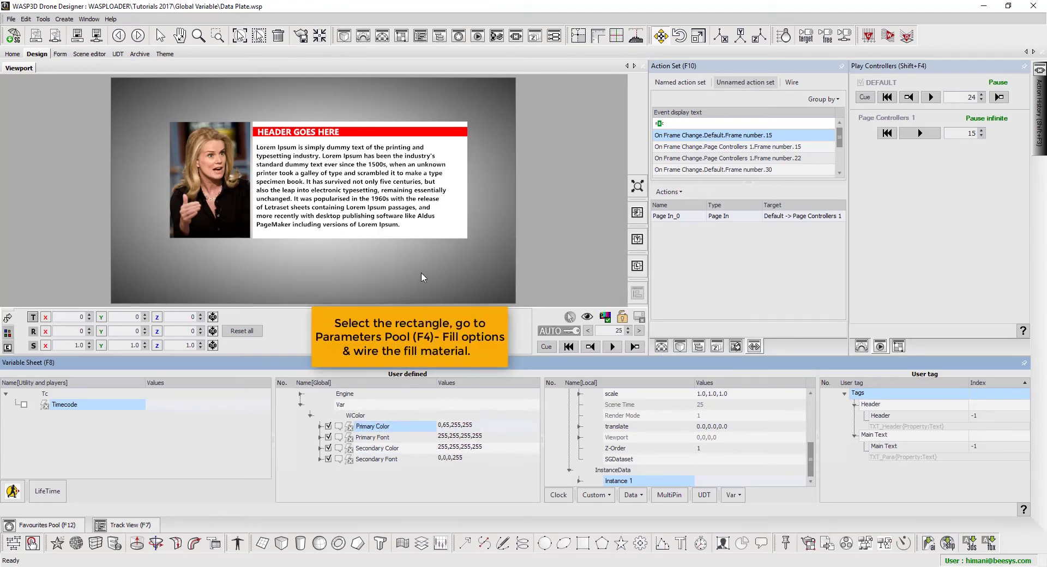
right_click(377, 222)
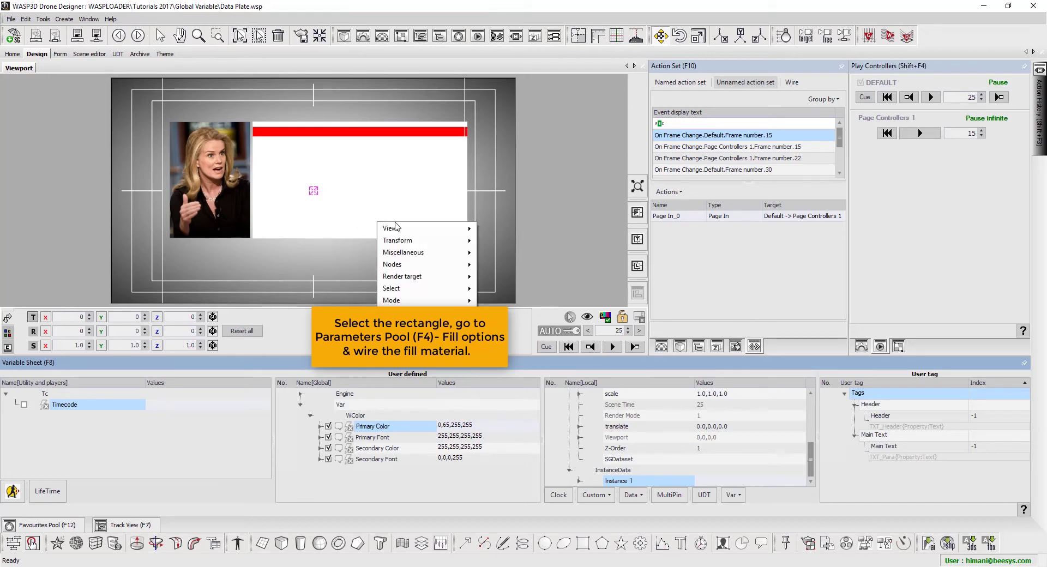
mouse_move(412, 265)
click(493, 272)
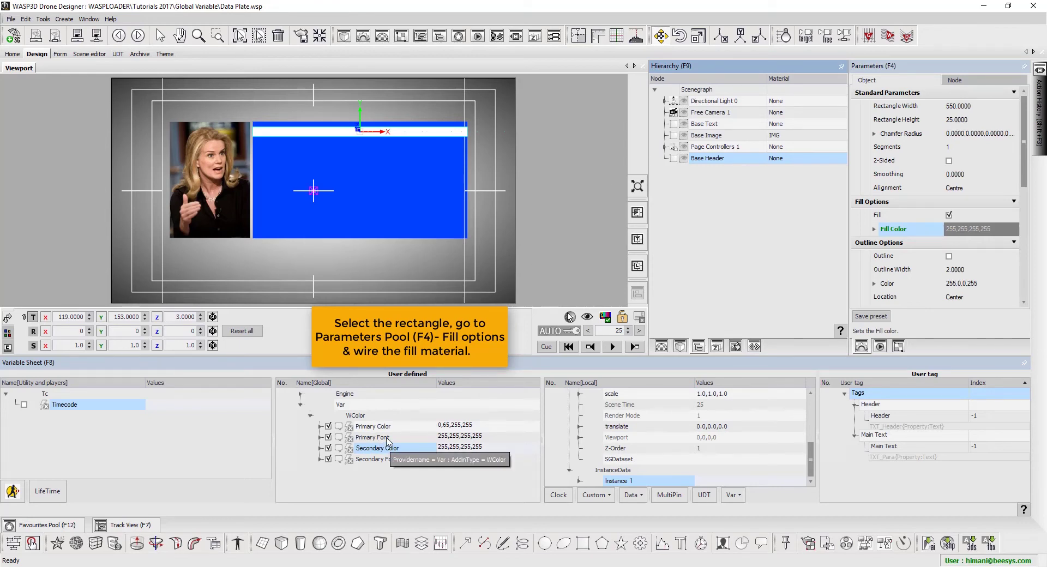
Select the TXT 1 material of the TXT_Header text and wire the Secondary Font variable to its diffuse color
double_click(735, 148)
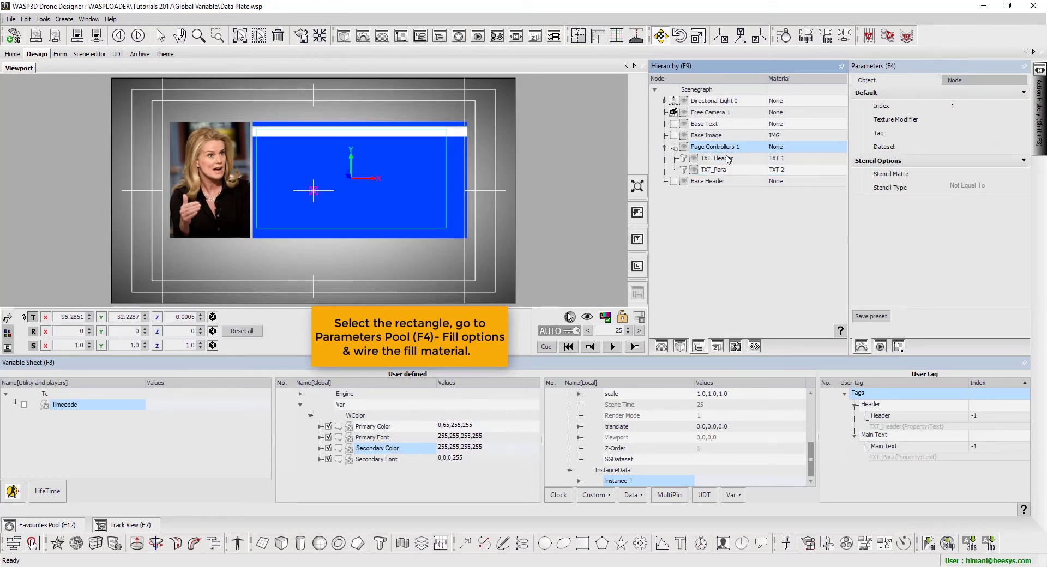
click(726, 159)
right_click(725, 159)
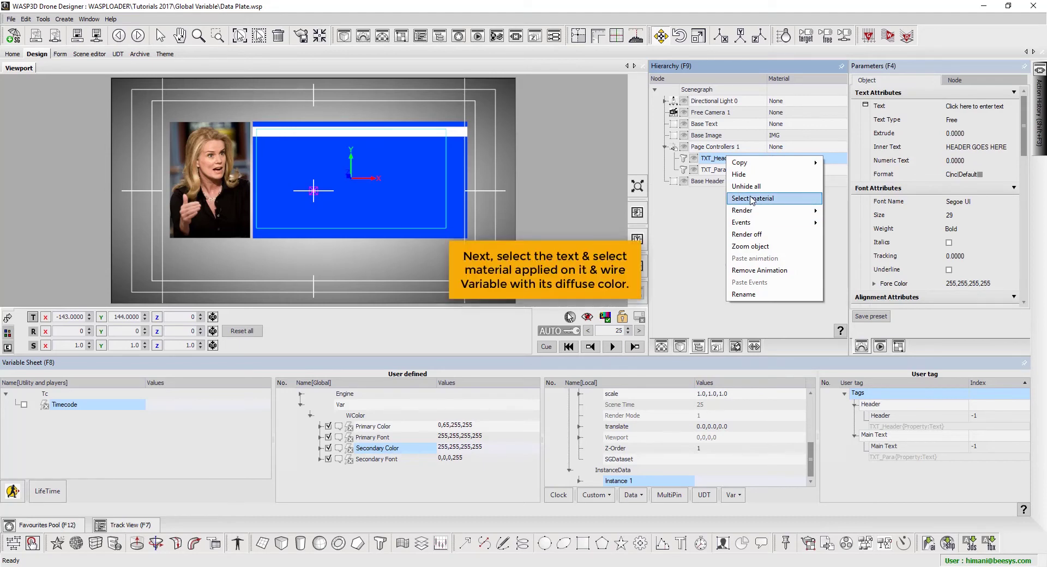
click(751, 199)
click(660, 346)
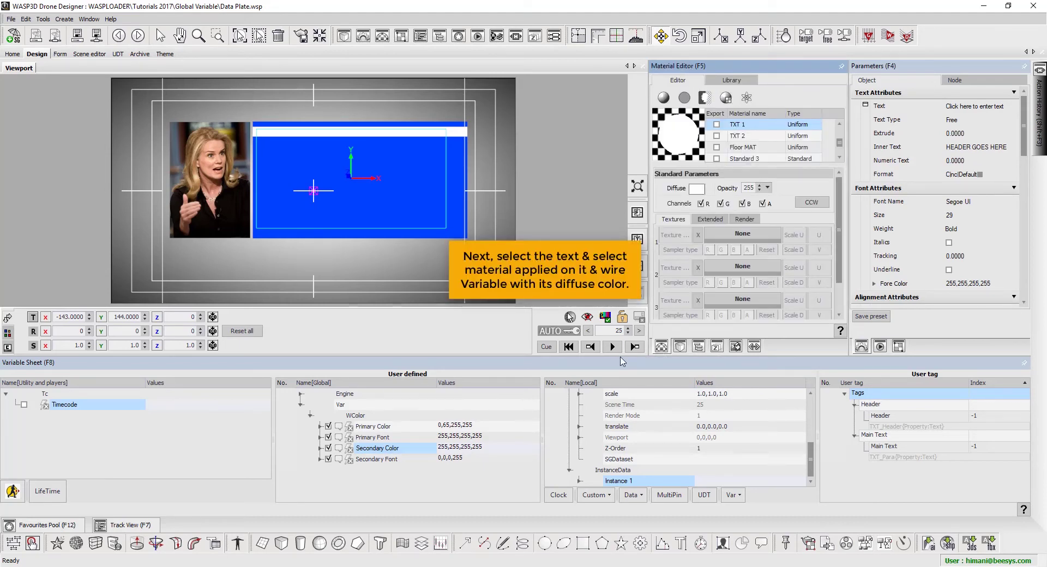
drag(397, 459, 698, 197)
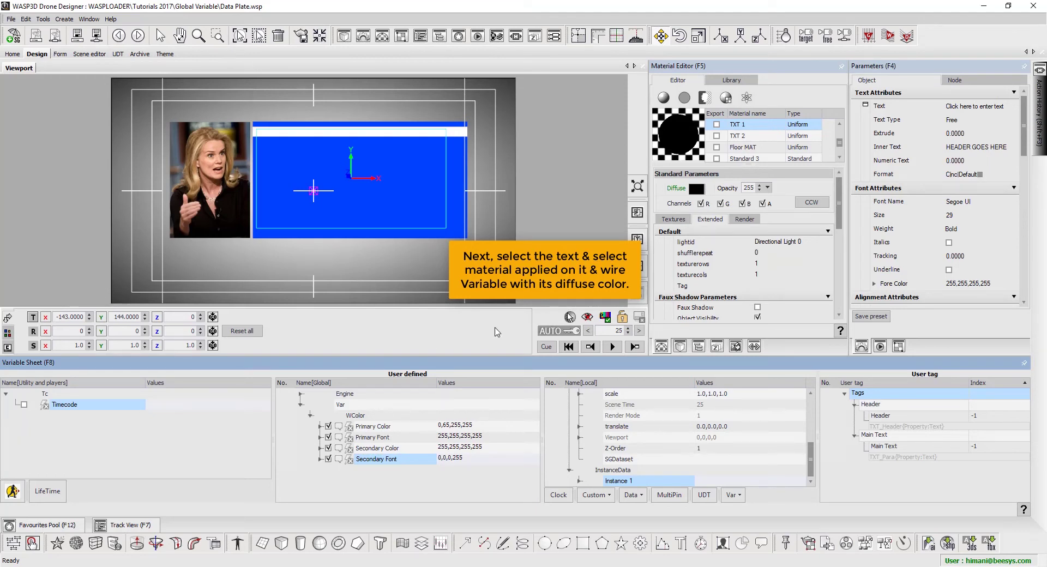
click(699, 347)
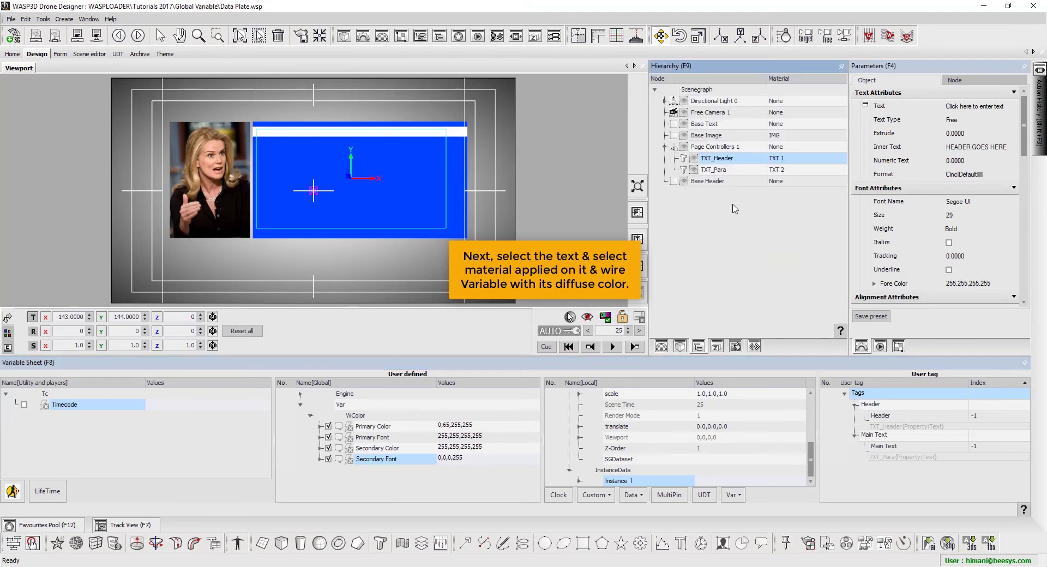
Wire the Primary Font variable to the diffuse color of TXT_Para's TXT 2 material, and replay the scene from the start
right_click(736, 170)
key(Escape)
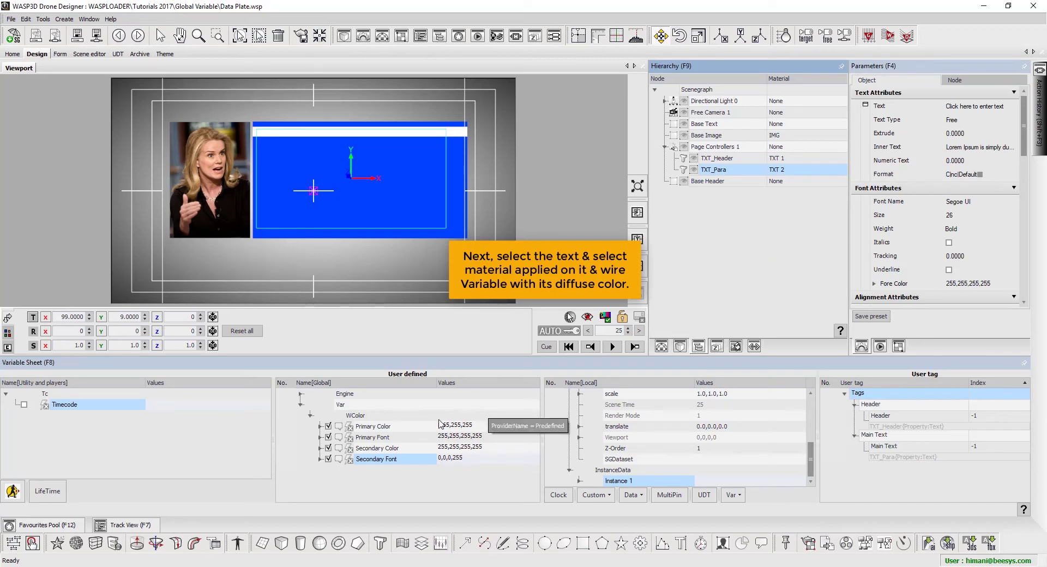
click(661, 347)
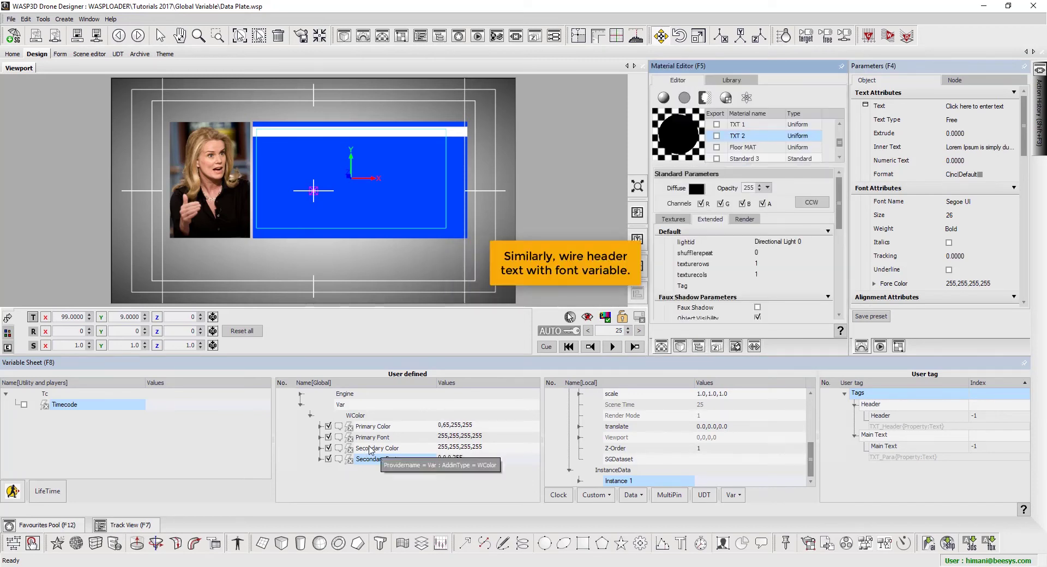
click(380, 438)
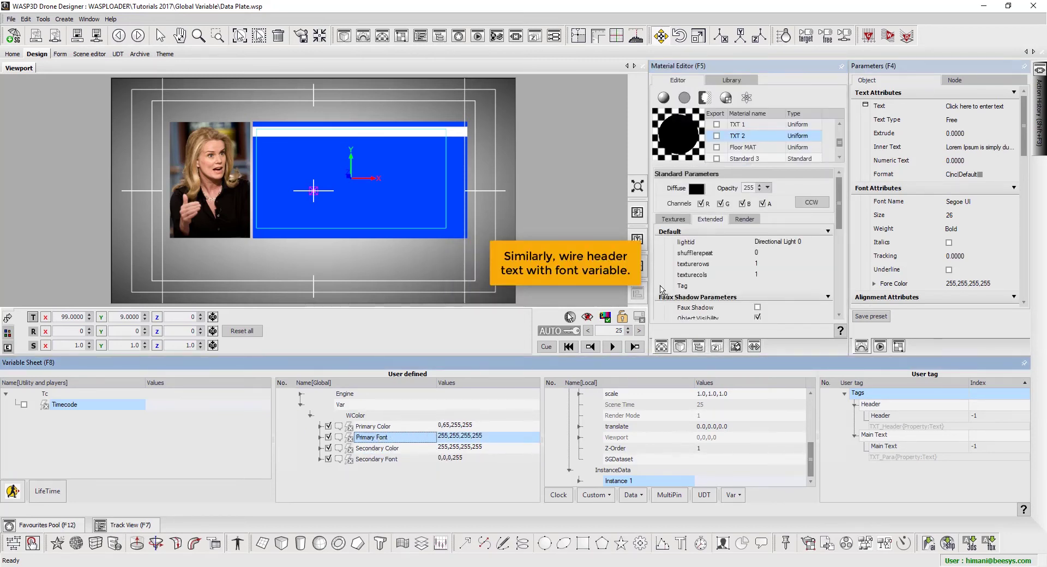
drag(698, 192, 697, 191)
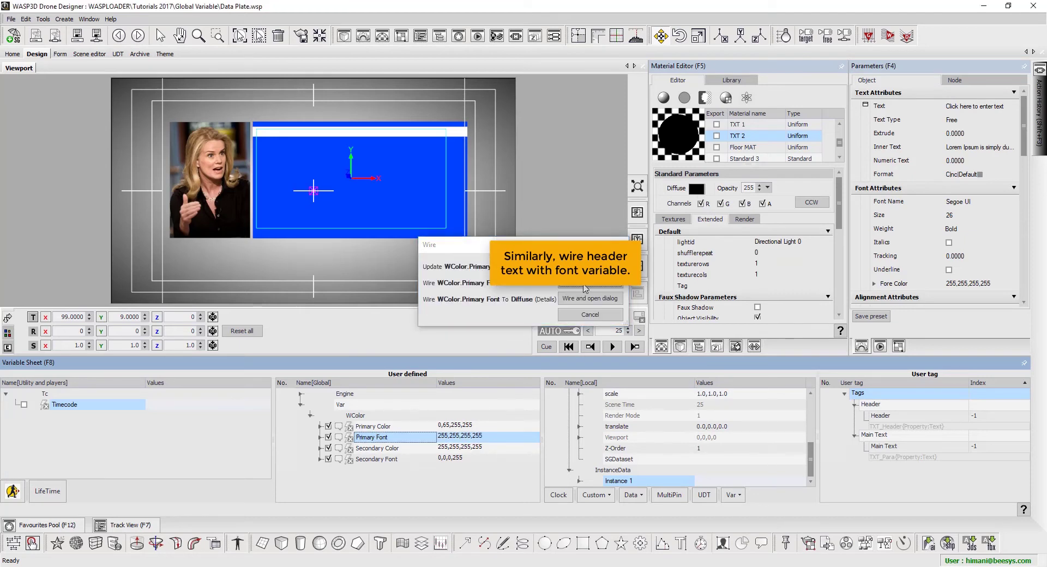
click(585, 289)
click(546, 347)
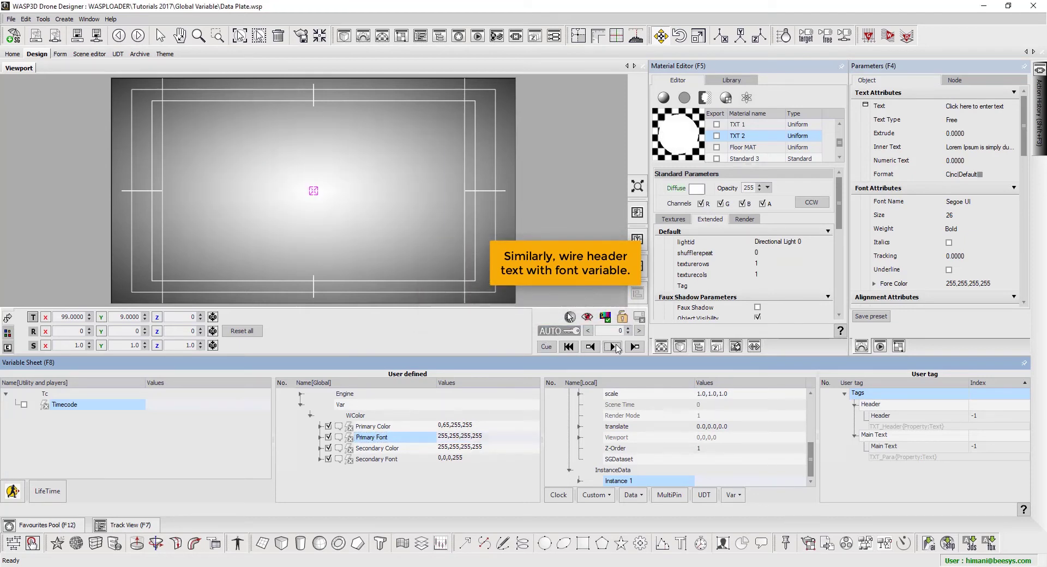
click(613, 347)
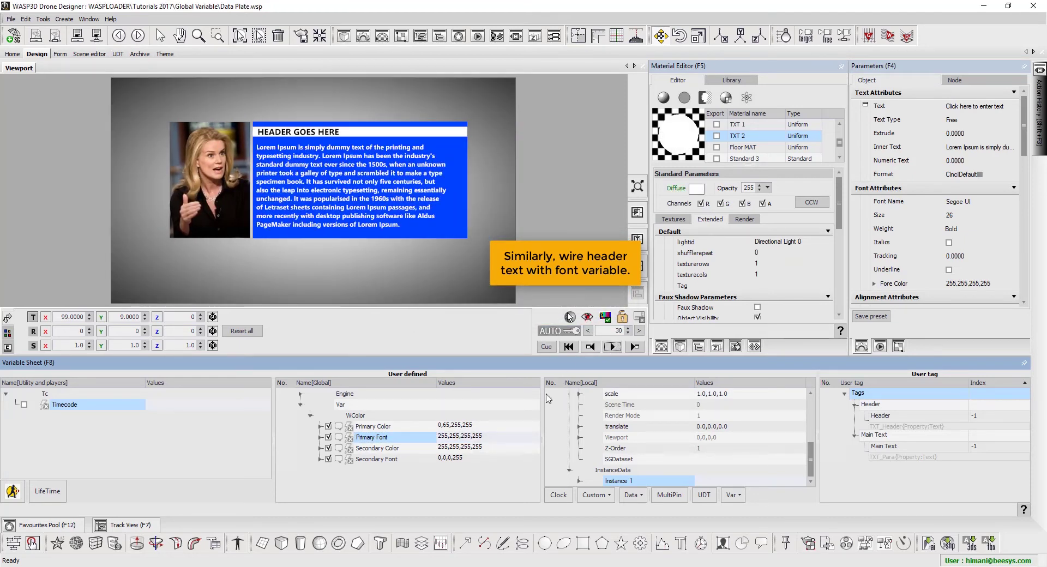
Change the global Primary Color variable to bright green, 2,255,62,255, to test the body rectangle's wiring
click(509, 426)
click(532, 450)
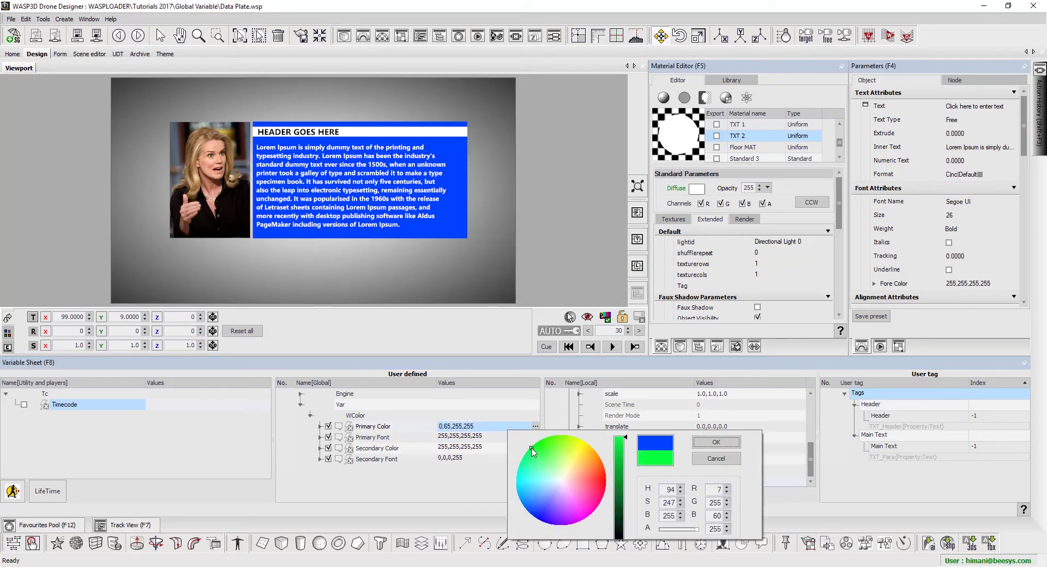
click(708, 443)
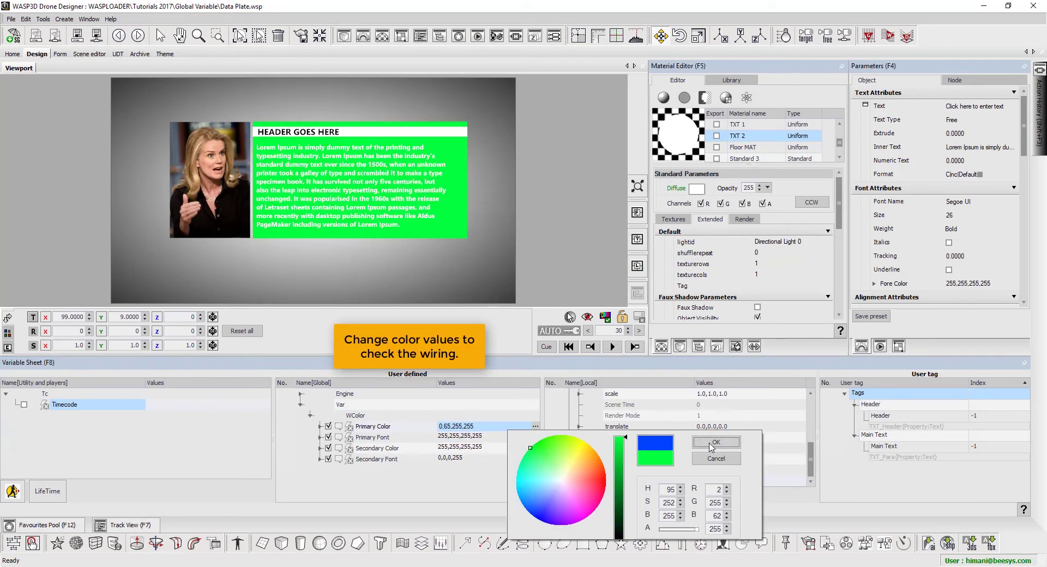
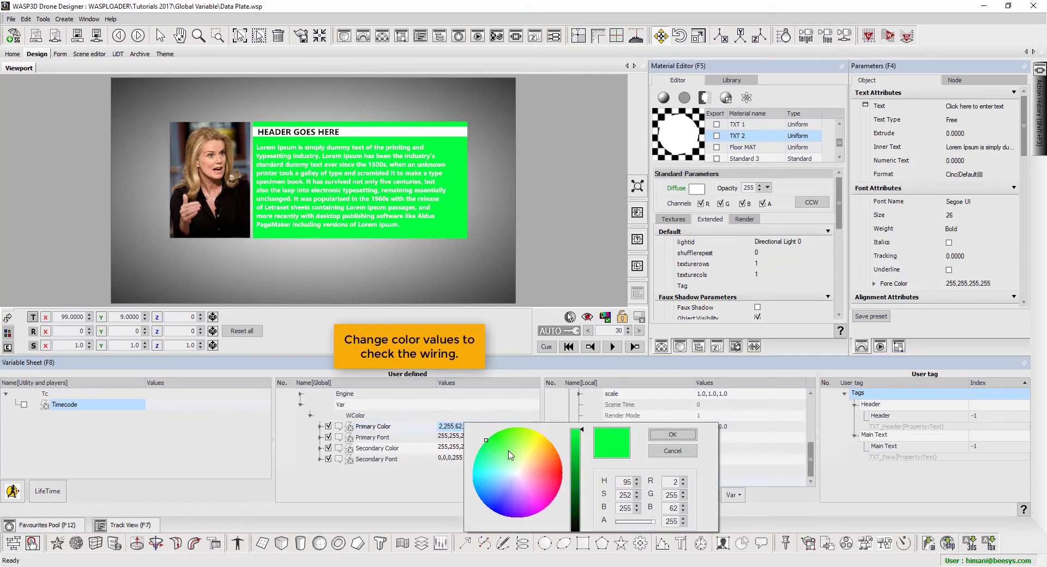
Set the global Primary Color variable to dark red, 166,6,6,255
drag(498, 495, 475, 506)
click(554, 467)
click(577, 464)
click(672, 434)
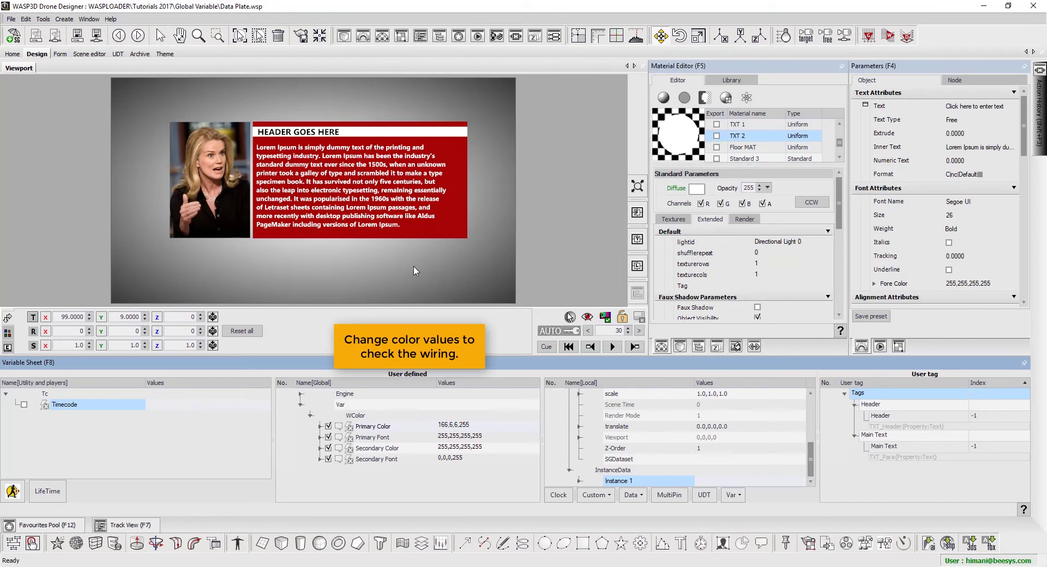
Save all parts of the Data Plate template
click(11, 19)
mouse_move(33, 75)
mouse_move(182, 94)
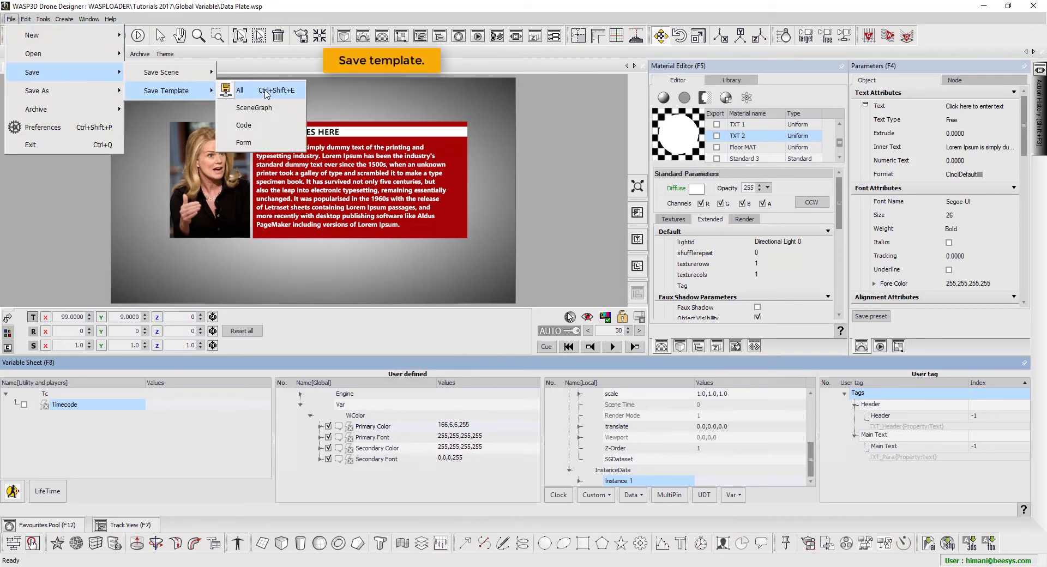
click(240, 90)
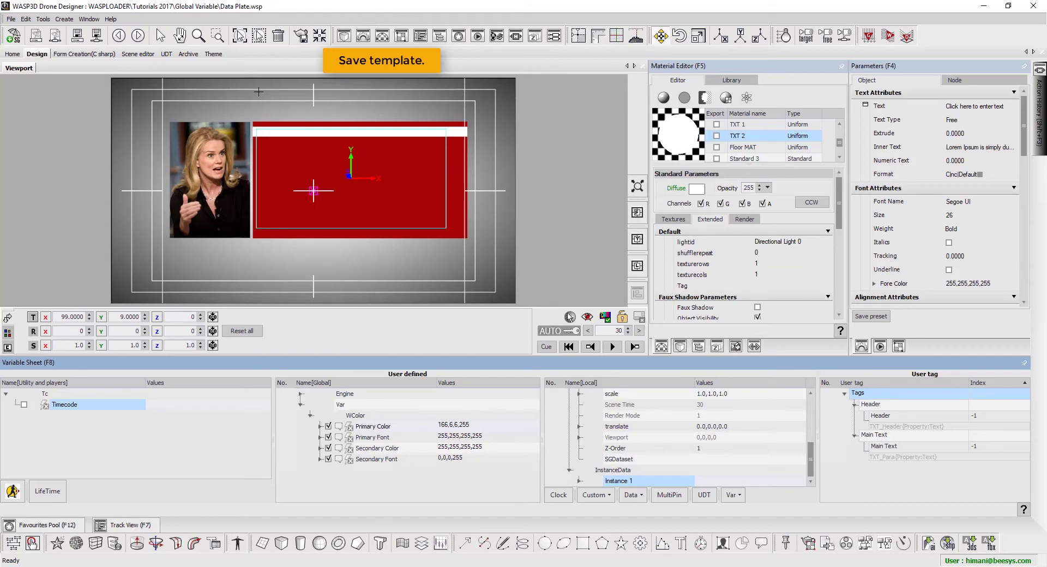
Open the Name Band.wsp template from the Global Variable folder and play it until the band is shown
click(11, 19)
mouse_move(65, 53)
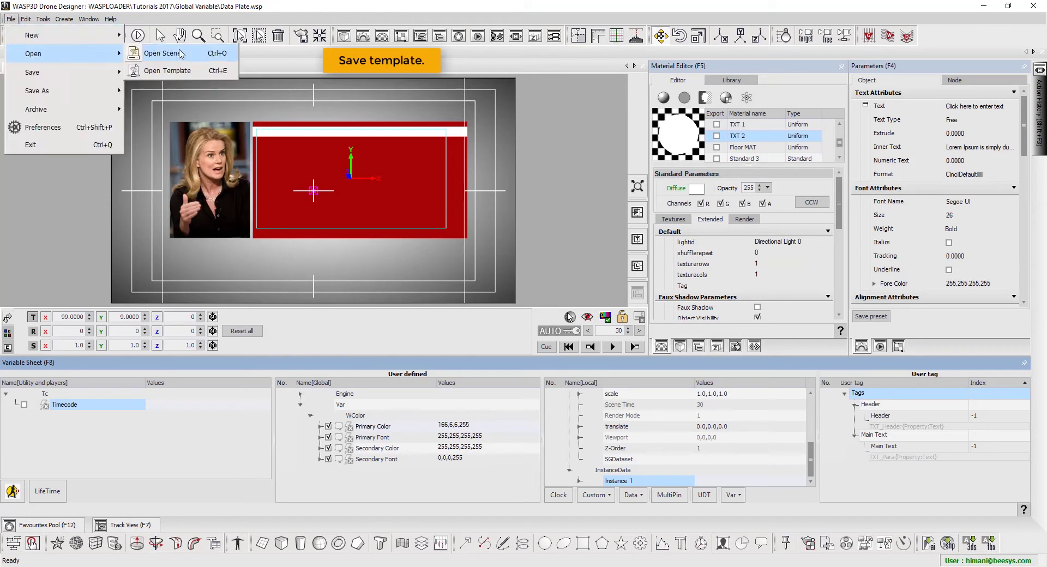
click(174, 71)
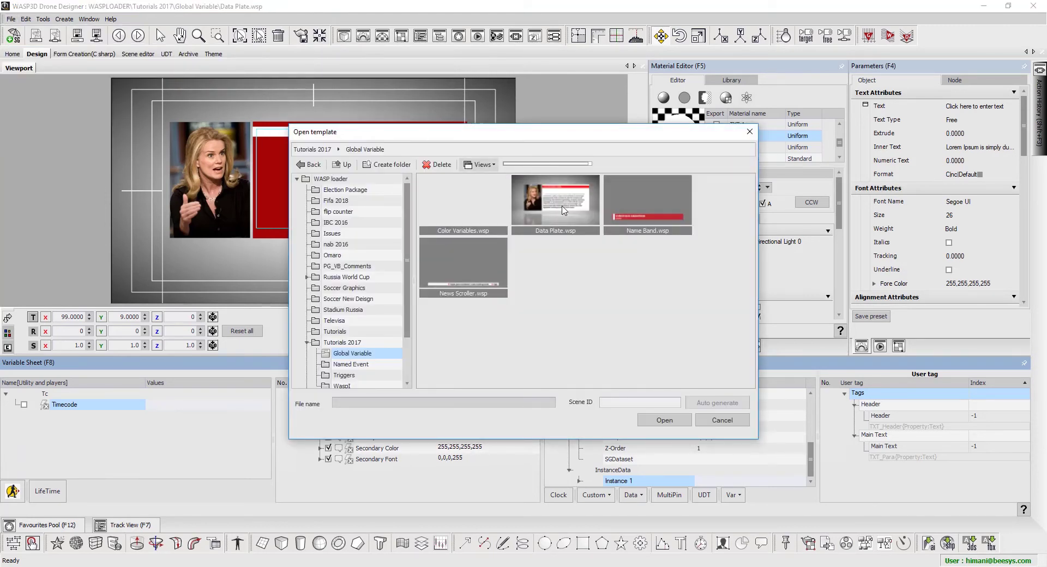
double_click(645, 231)
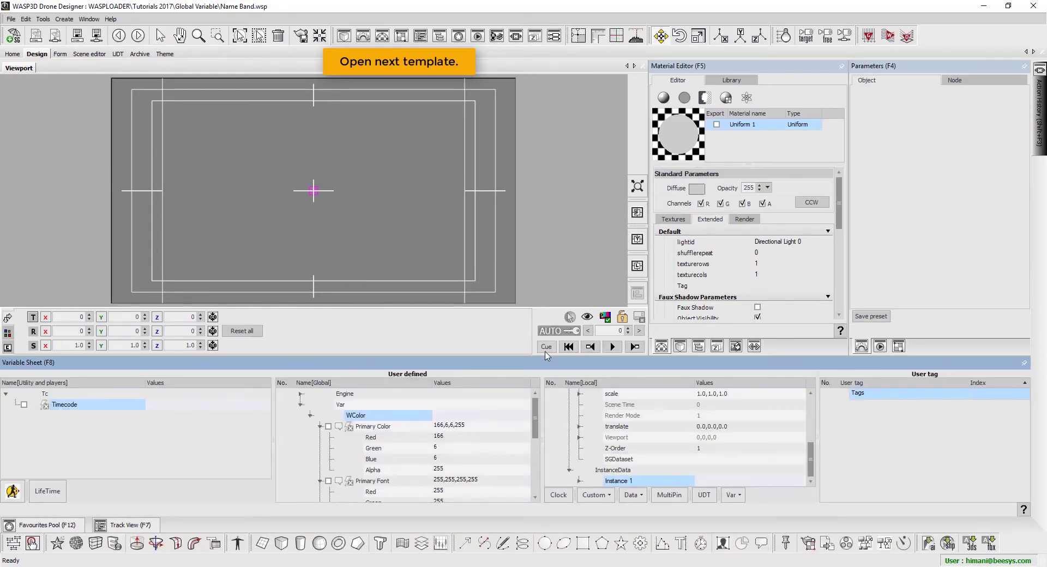
click(614, 349)
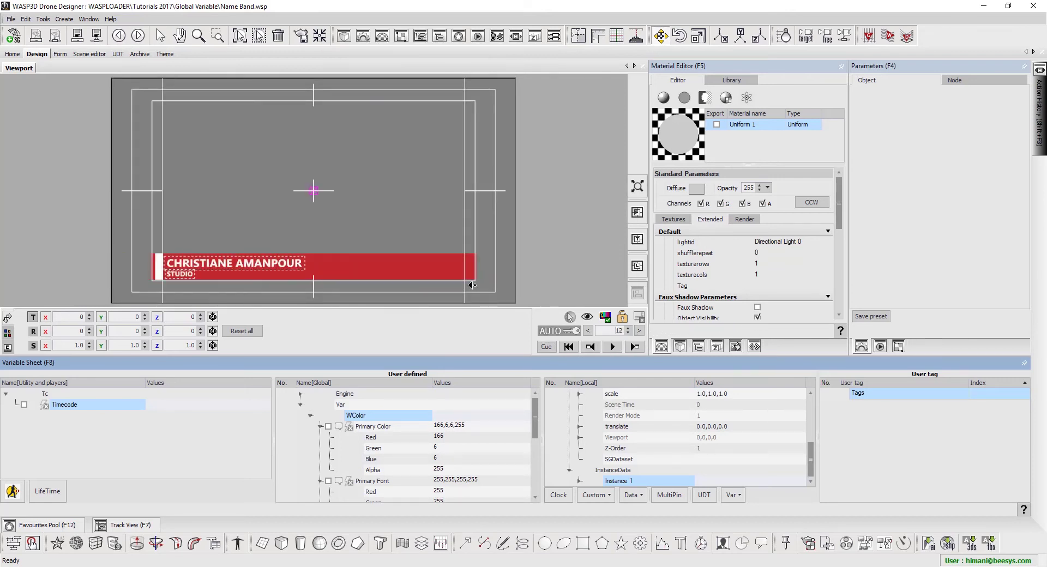
Enable the four WColor variables with their components collapsed, and wire Primary Color to the fill color of the wide band rectangle
right_click(421, 274)
click(547, 323)
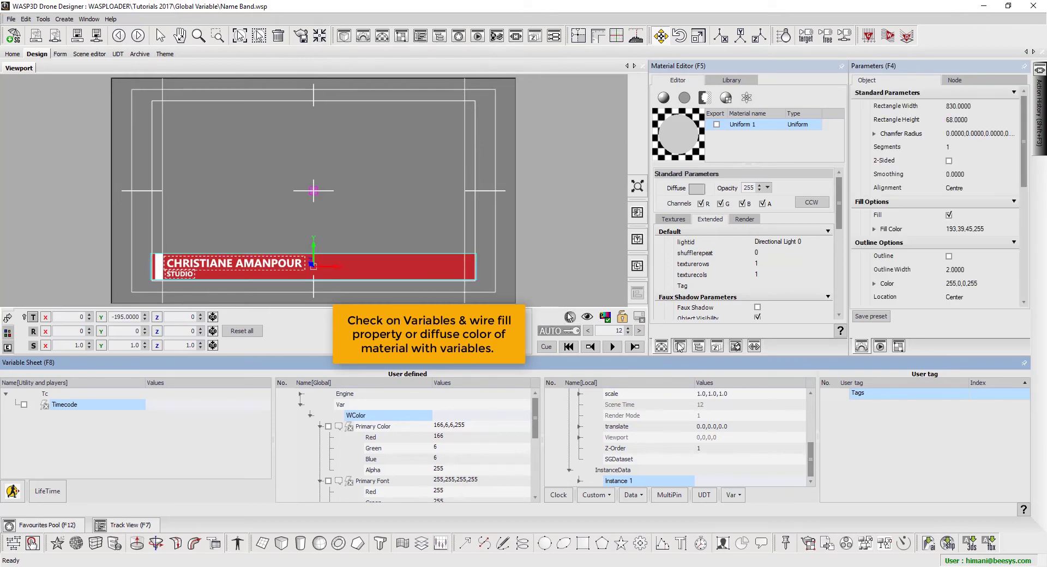
click(376, 426)
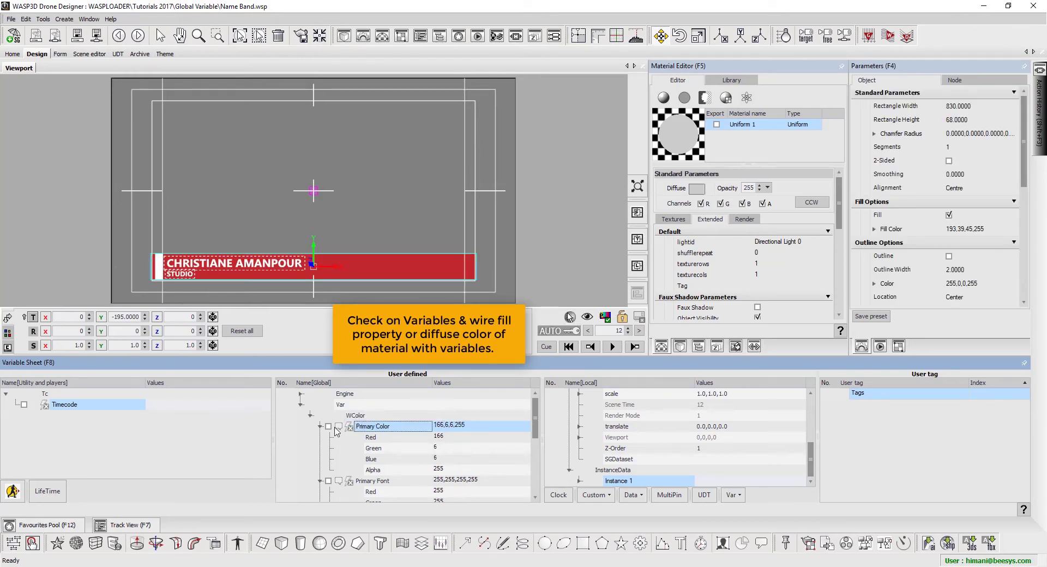
click(329, 481)
click(320, 426)
click(321, 437)
click(321, 448)
click(321, 459)
click(328, 459)
click(328, 448)
drag(371, 426, 951, 231)
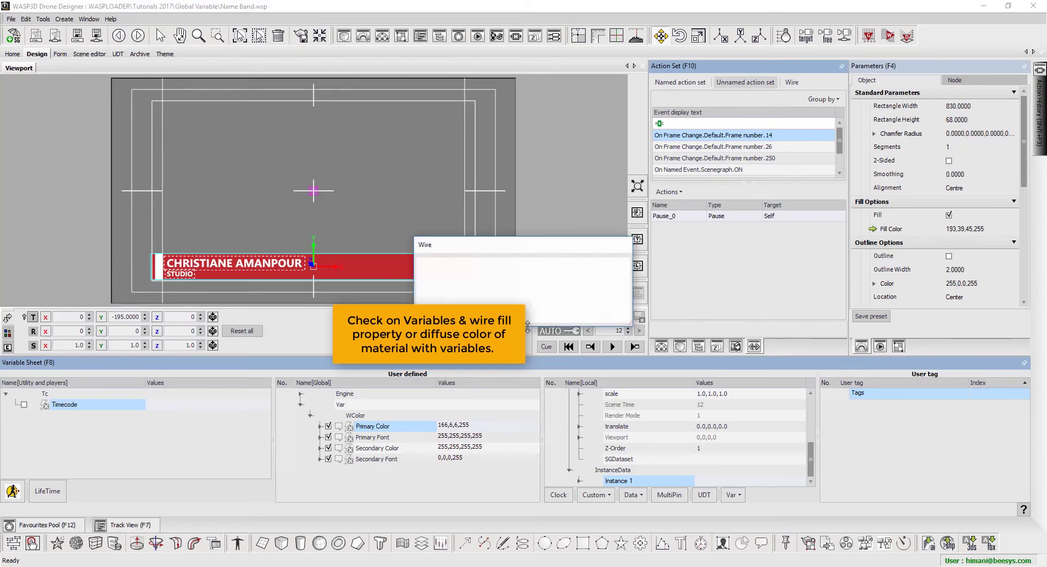
click(583, 282)
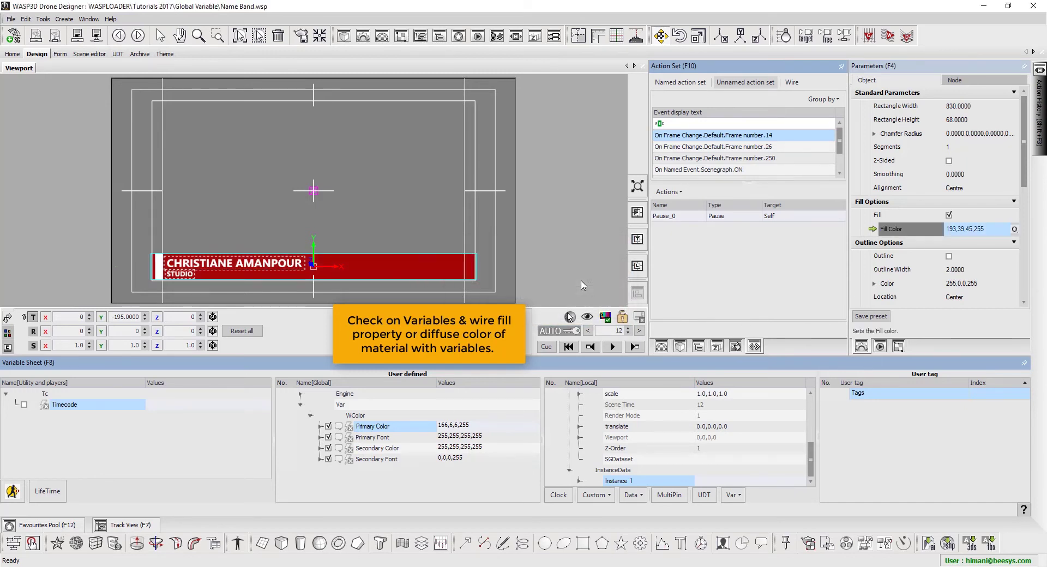
Rename the TXT_Anchor Name text's Uniform 1 material to TXT 1 and wire Primary Font to its diffuse color
click(388, 439)
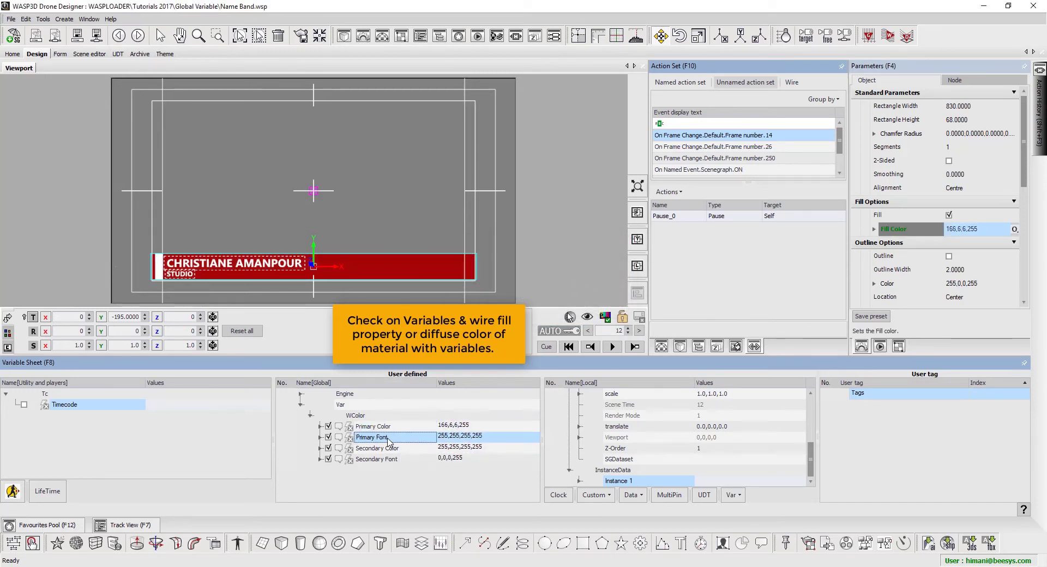
drag(388, 439, 278, 262)
mouse_move(314, 303)
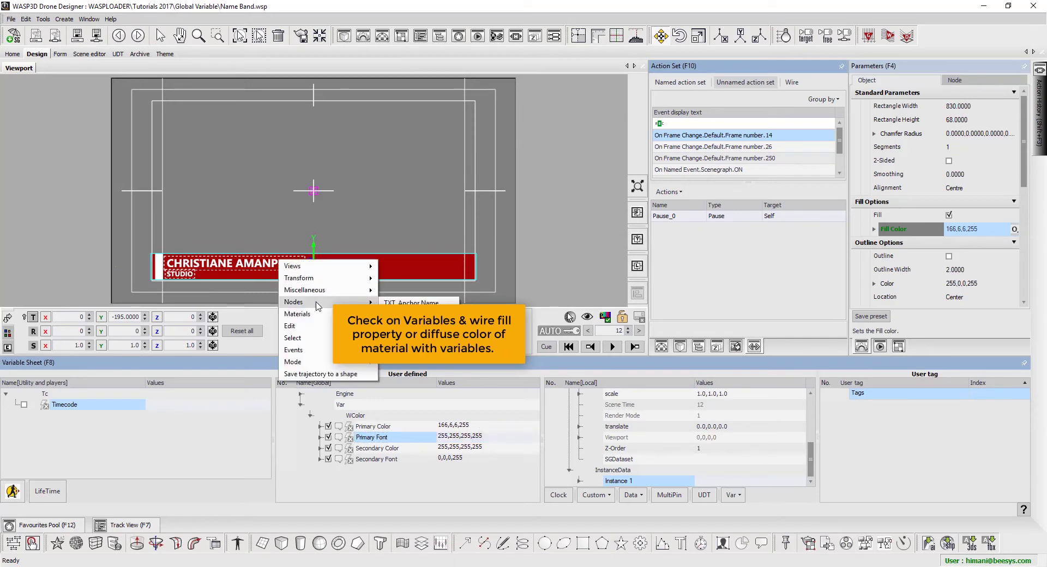
click(411, 302)
click(699, 347)
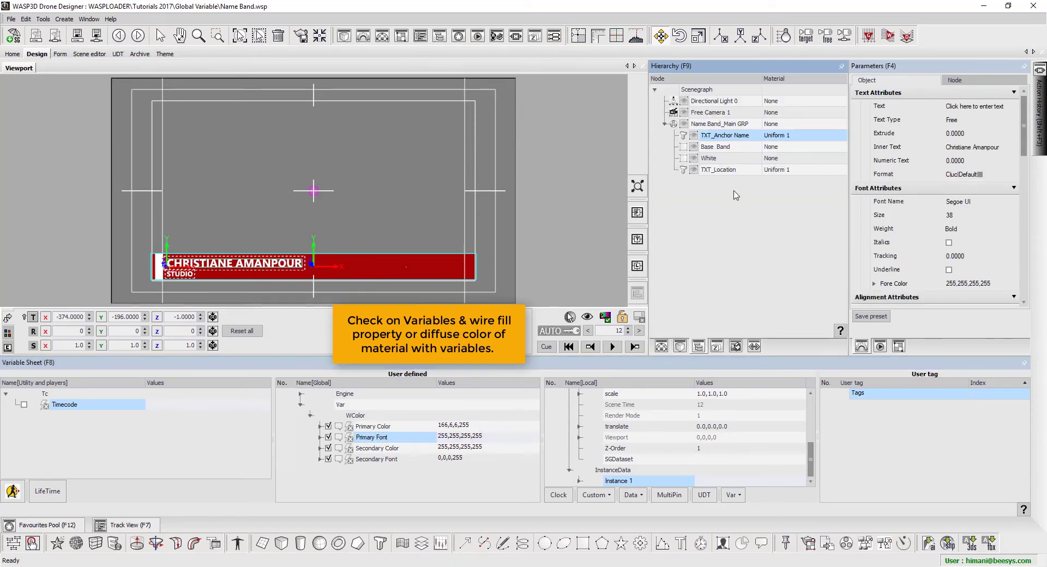
right_click(735, 141)
click(756, 186)
click(760, 126)
click(760, 125)
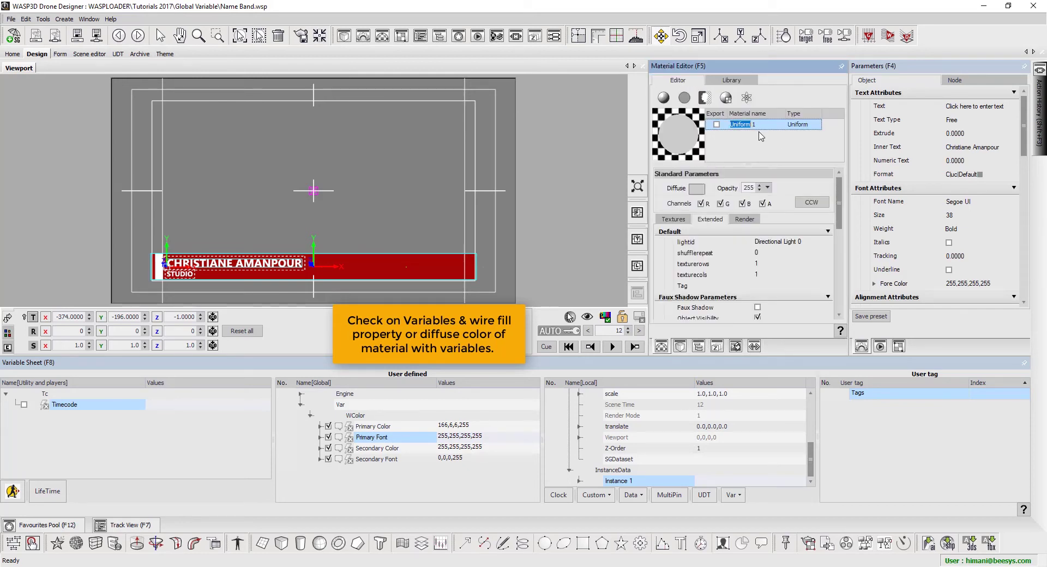
text(TXT)
drag(406, 437, 696, 188)
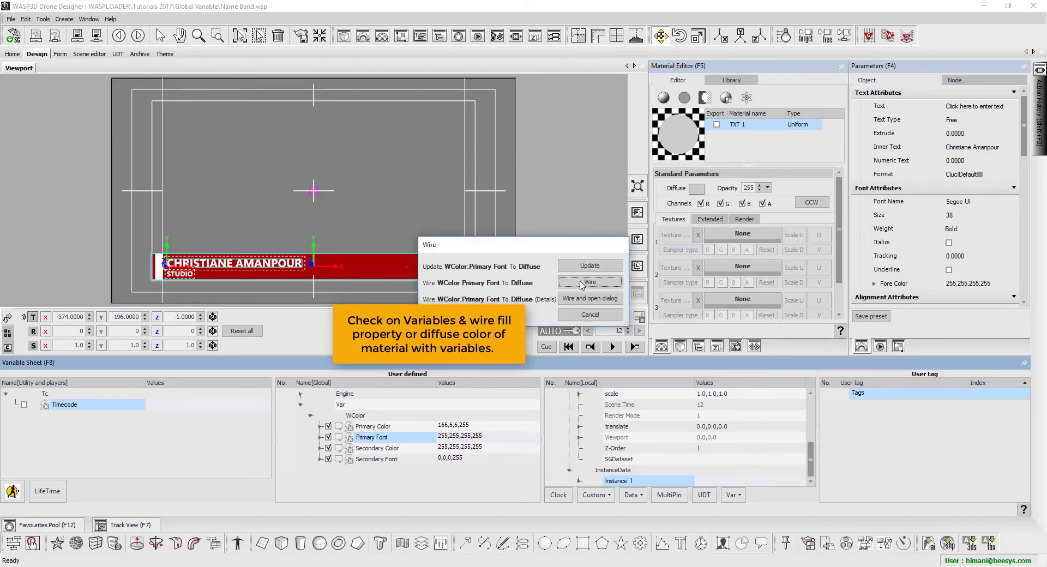
click(581, 285)
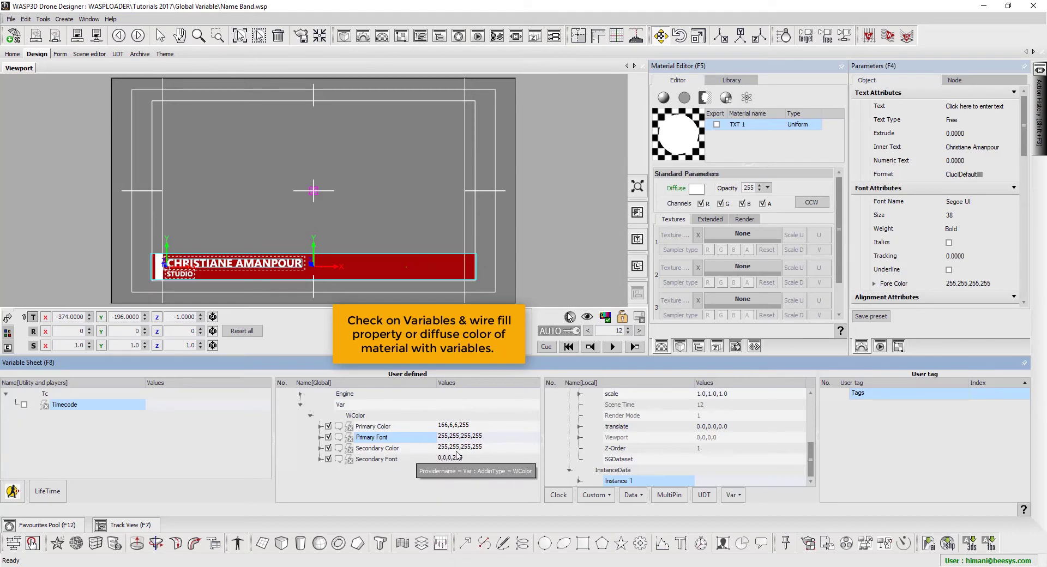
Select the White rectangle in the name band and wire Secondary Color to its fill color
click(702, 346)
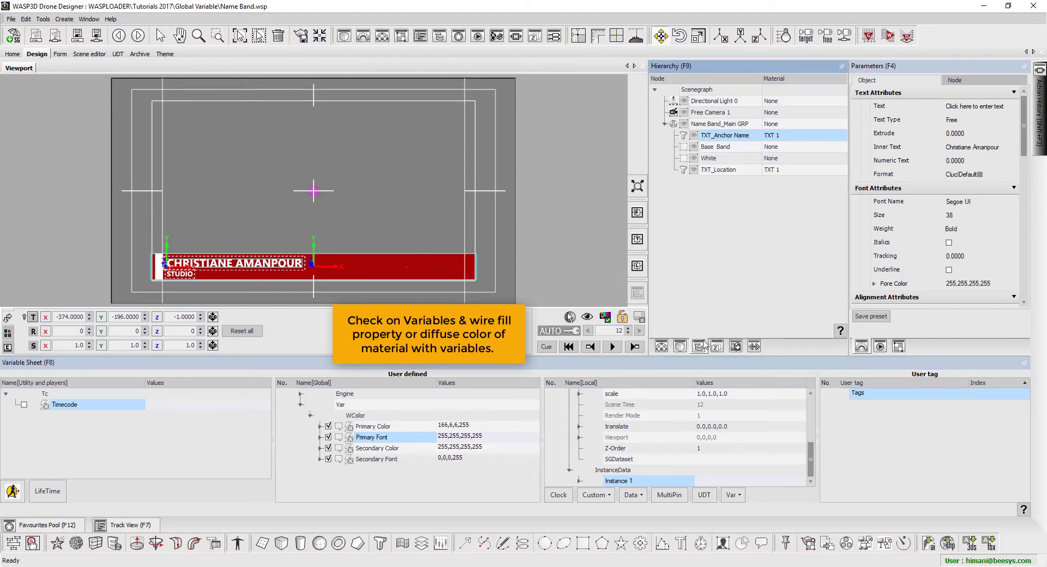
click(714, 159)
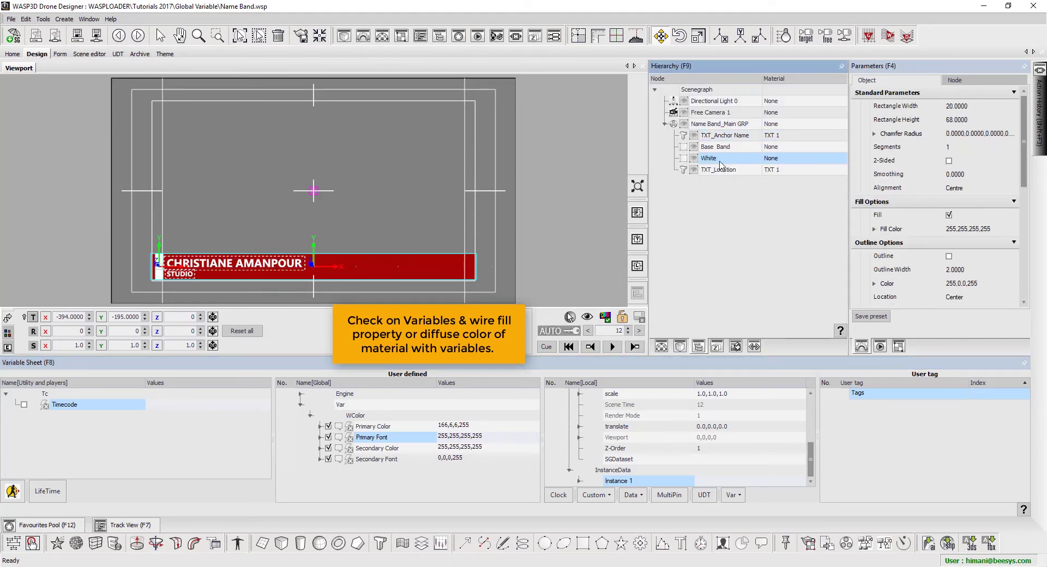
click(385, 449)
drag(463, 440, 885, 229)
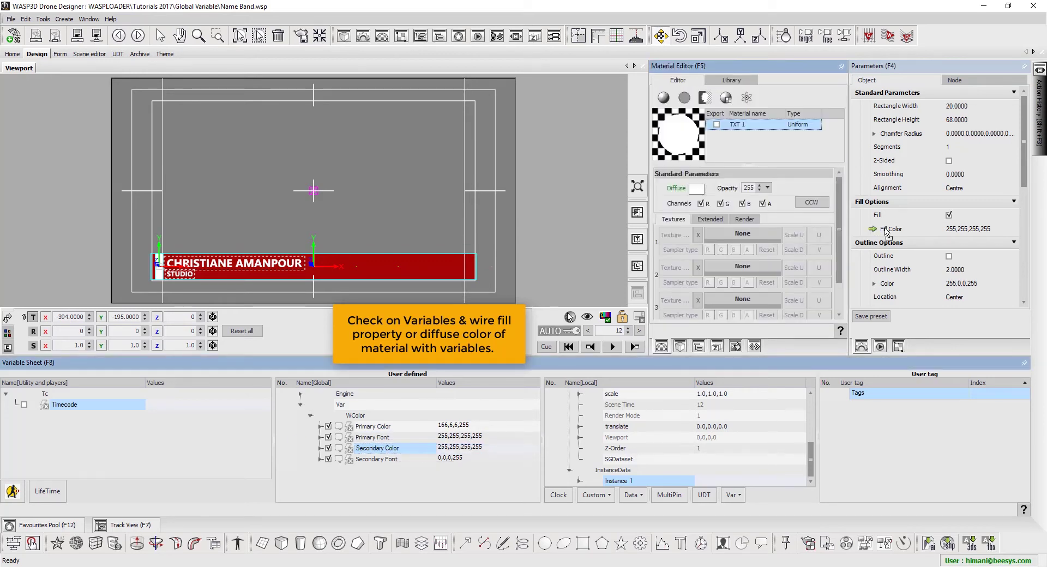
click(605, 265)
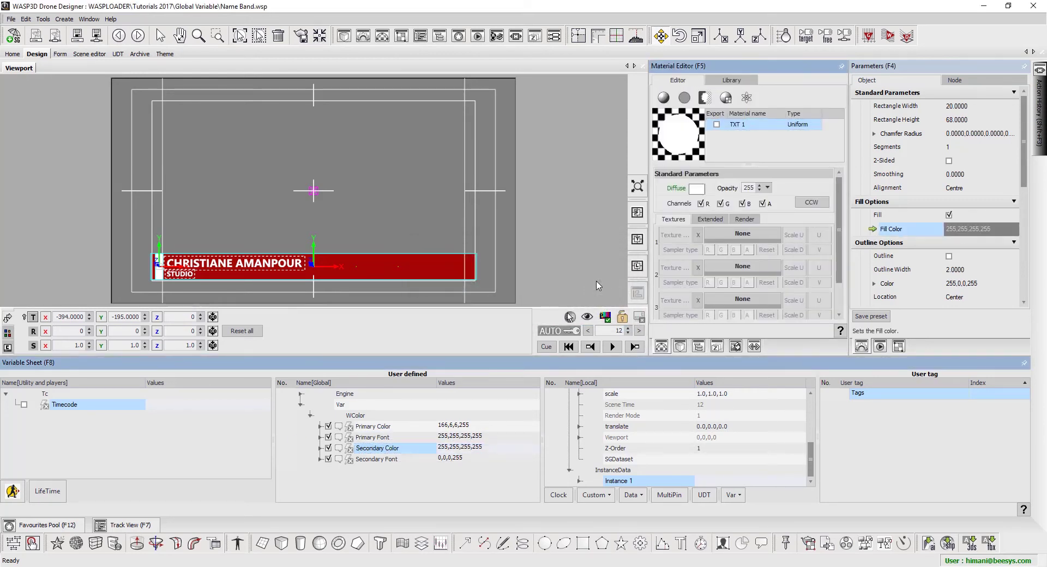
Set the global Secondary Color variable to bright green, 14,255,2,255, to check the White rectangle's wiring
double_click(491, 448)
drag(504, 491, 510, 471)
click(523, 461)
click(689, 464)
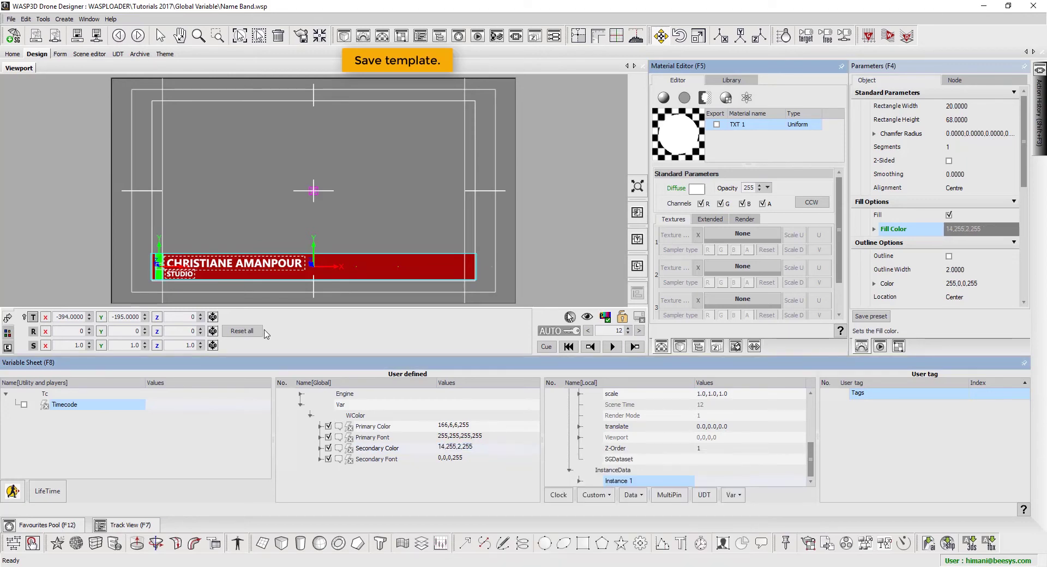
Save all parts of the Name Band template
click(10, 19)
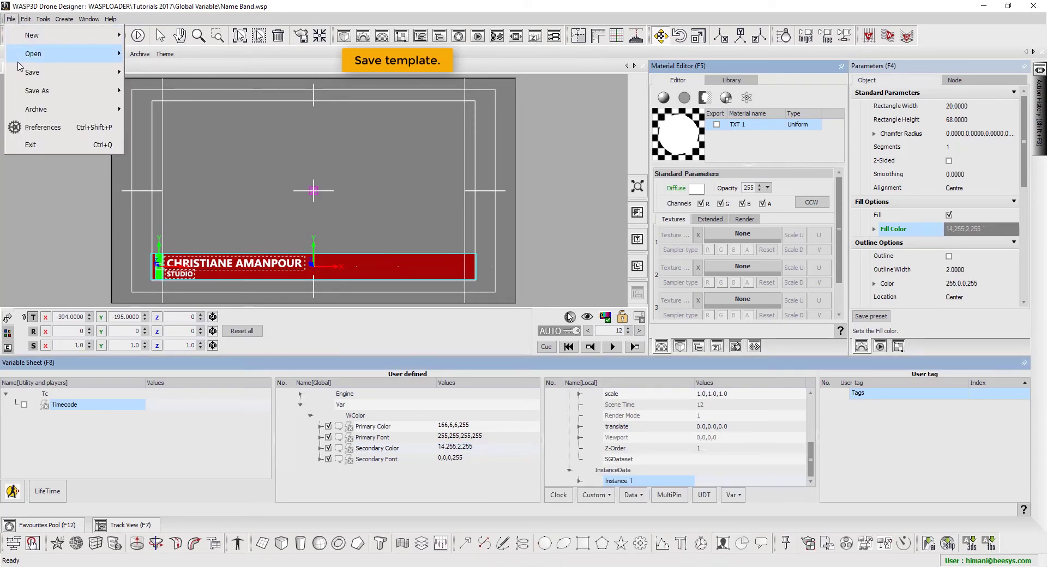
mouse_move(21, 94)
mouse_move(34, 74)
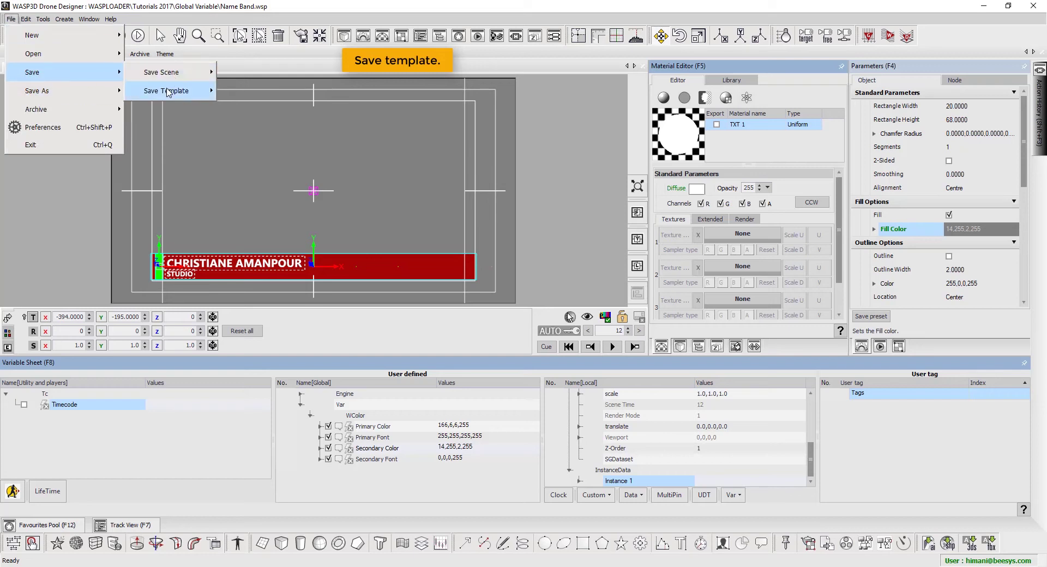
mouse_move(168, 91)
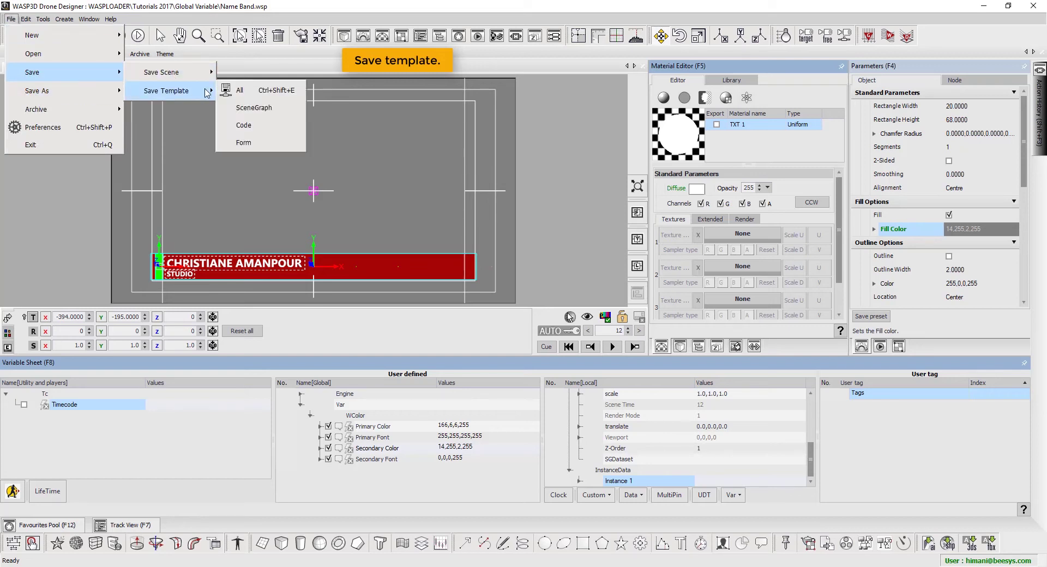
click(240, 90)
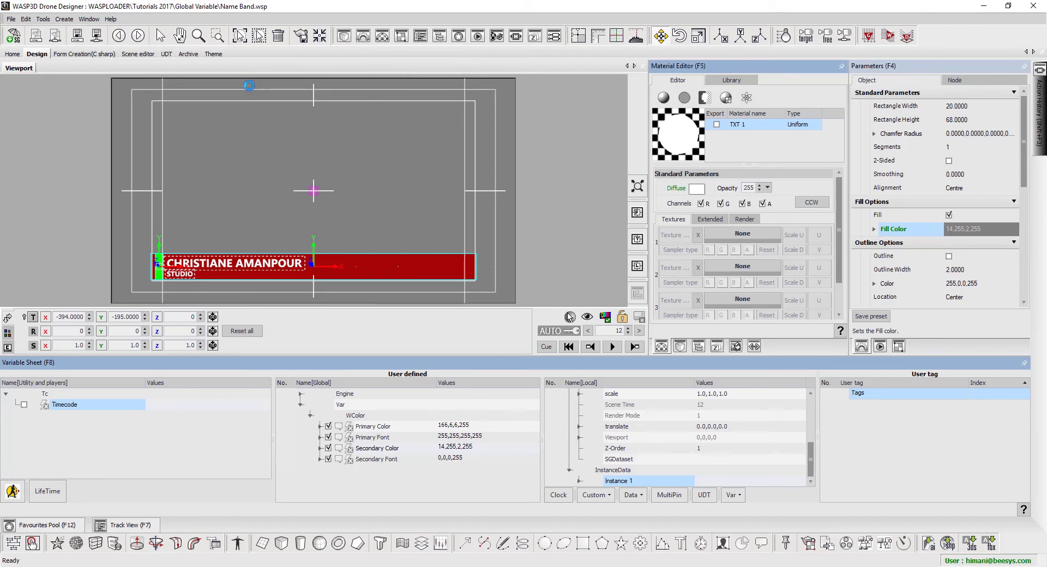
Open the News Scroller.wsp template from the Tutorials 2017 Global Variable folder
click(11, 19)
mouse_move(76, 56)
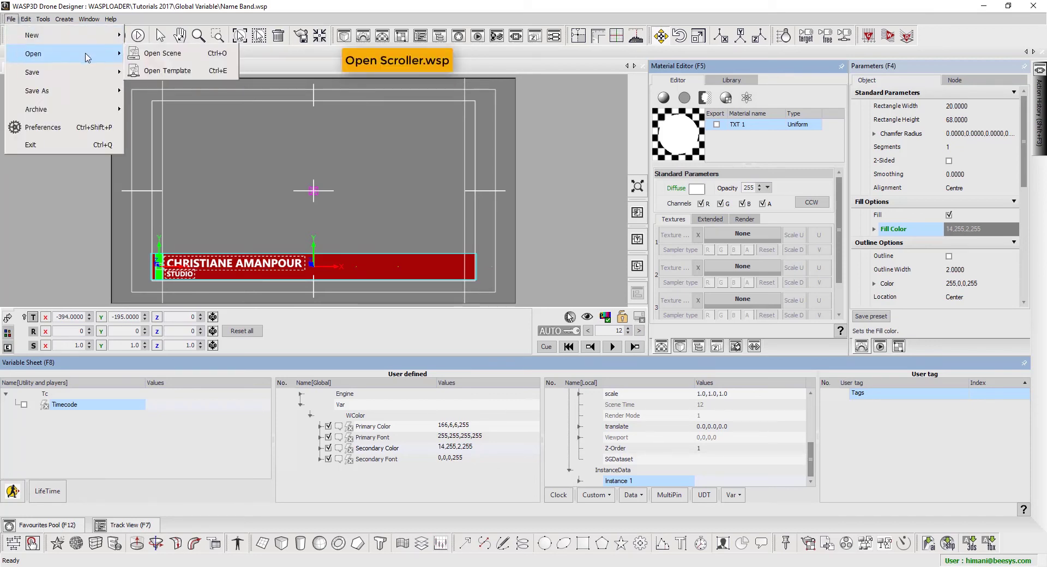
click(194, 75)
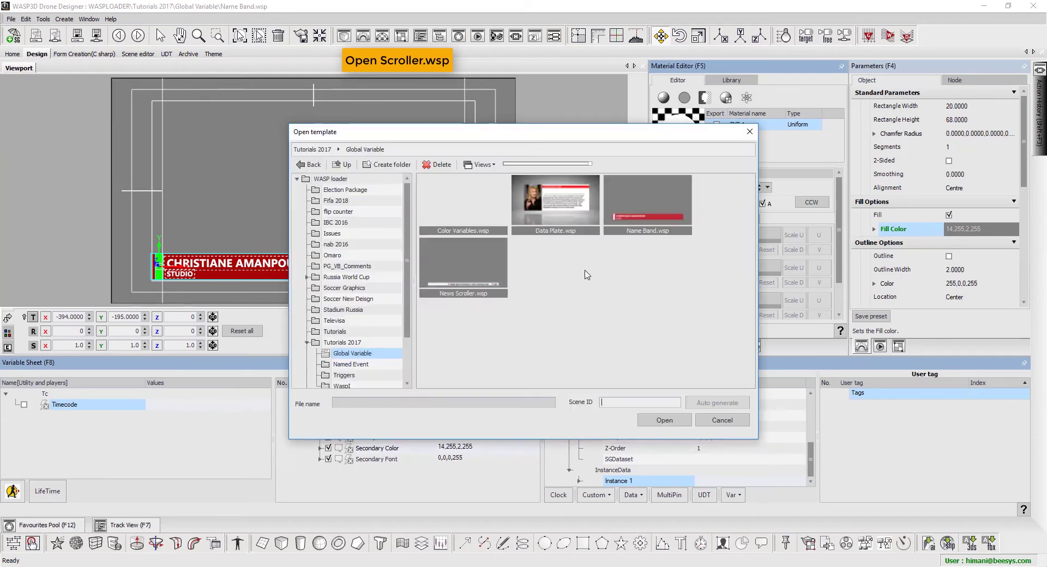
double_click(477, 286)
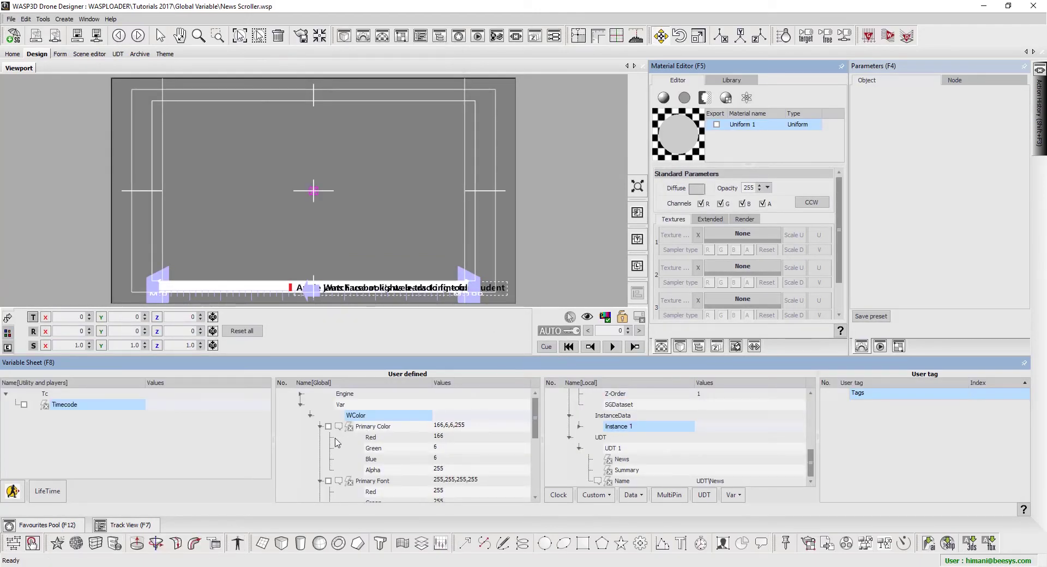
Enable the global WColor variables Primary Color, Primary Font, Secondary Color and Secondary Font, collapsing their channel values
click(329, 426)
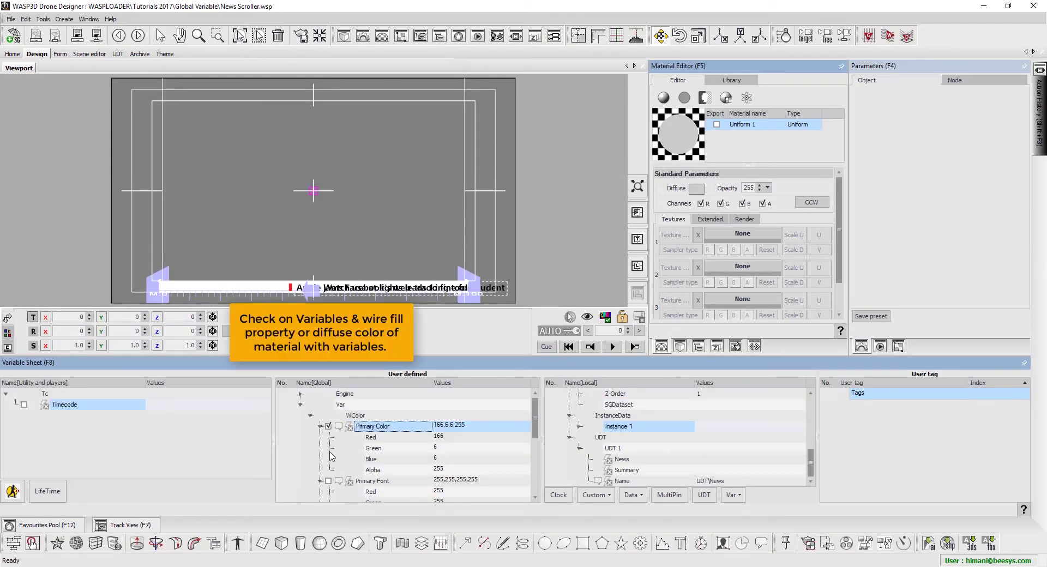
click(320, 426)
click(321, 438)
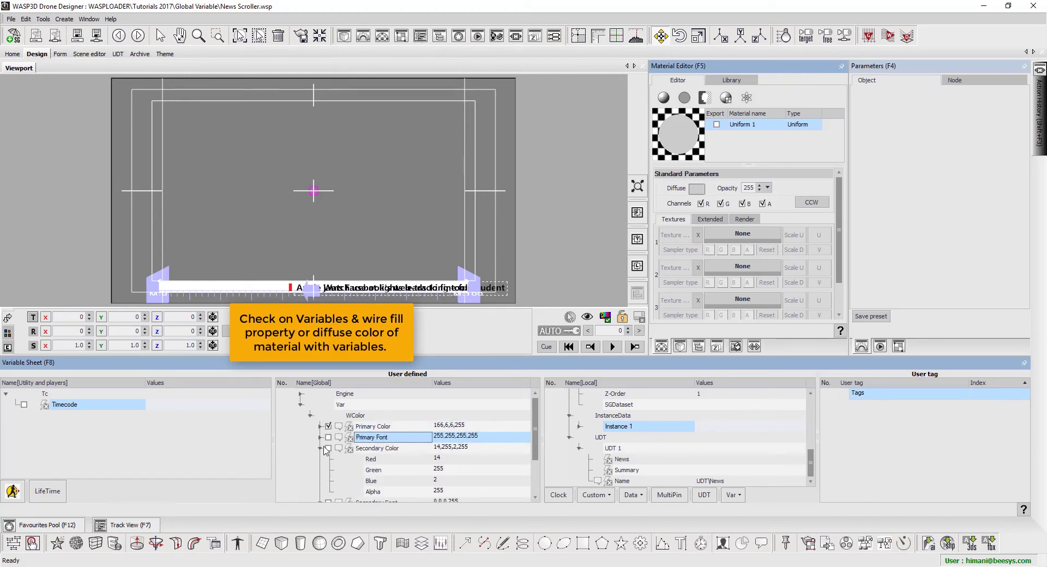
click(320, 449)
click(320, 459)
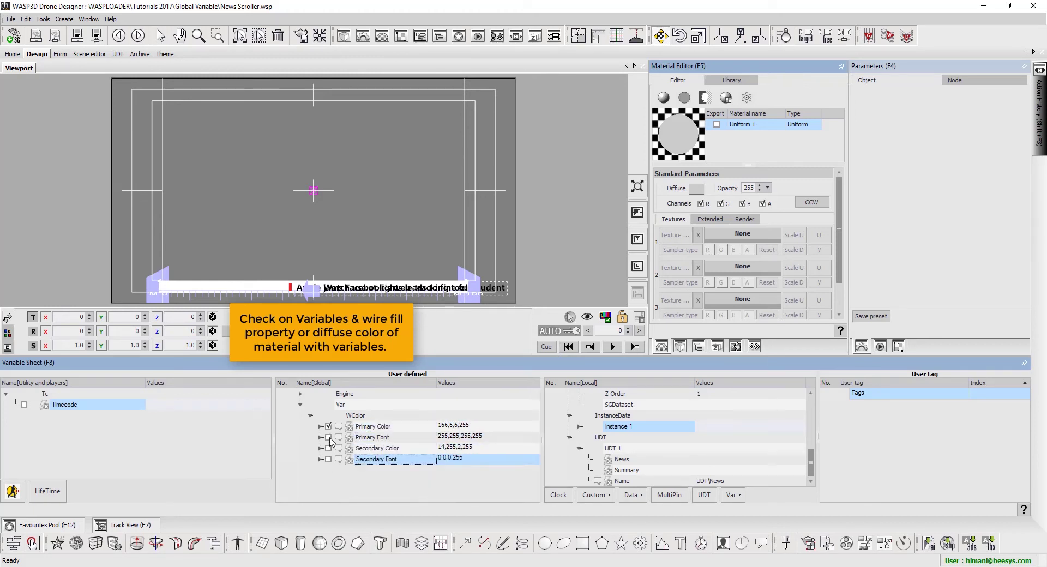
click(328, 438)
click(328, 448)
click(328, 459)
Expand Scroller 1 and ScrollGroups 1, 2 and 3 in the scene hierarchy to reach their bullets
right_click(292, 292)
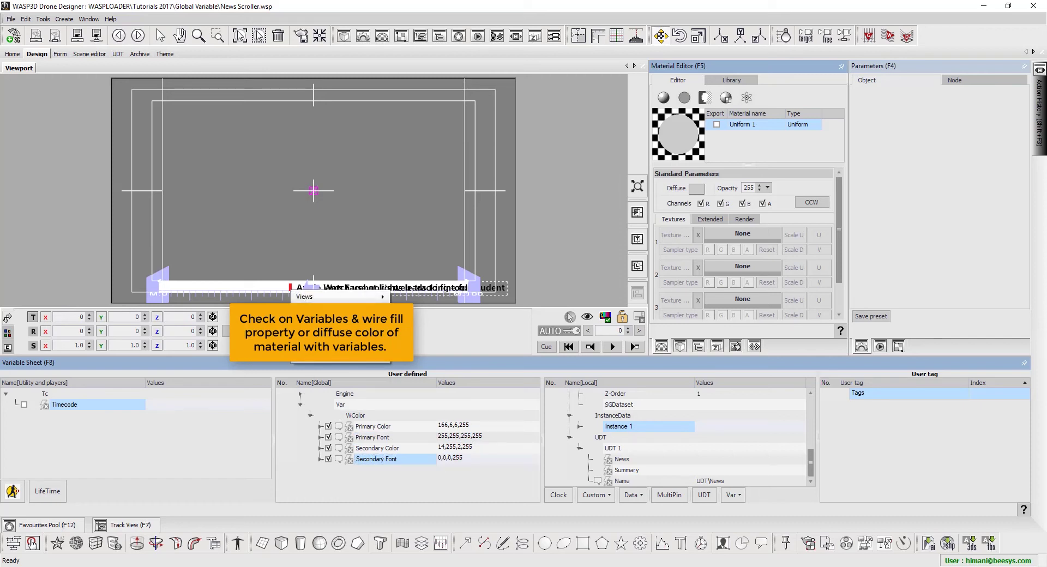
click(698, 348)
click(735, 125)
double_click(732, 147)
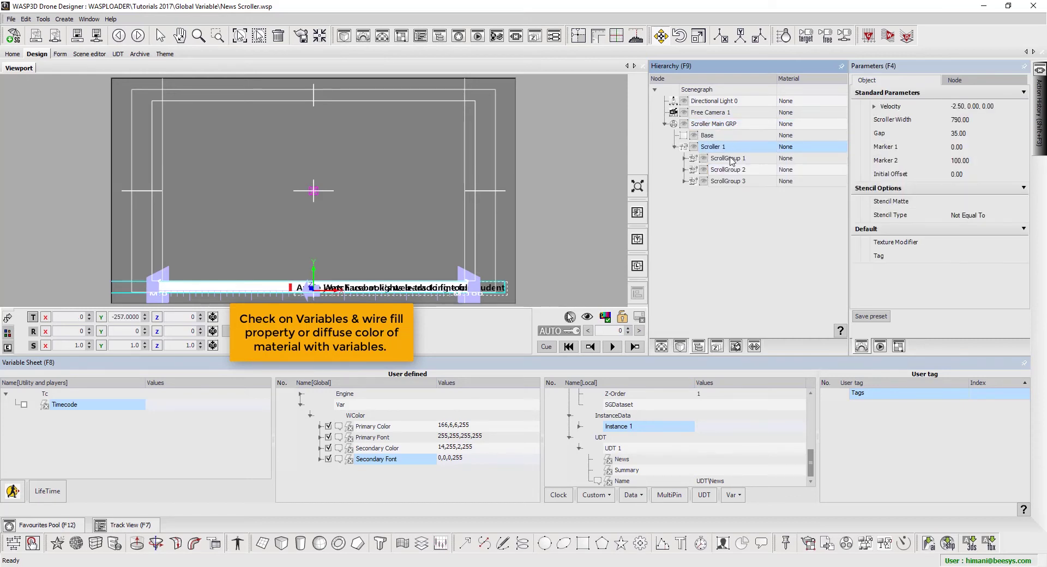
double_click(730, 159)
click(729, 170)
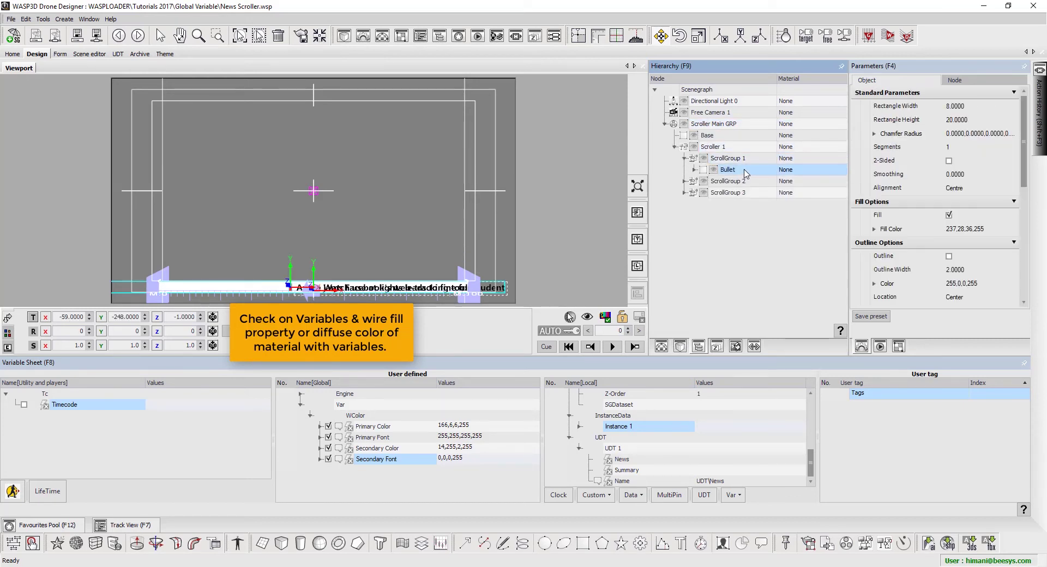
click(736, 181)
click(734, 181)
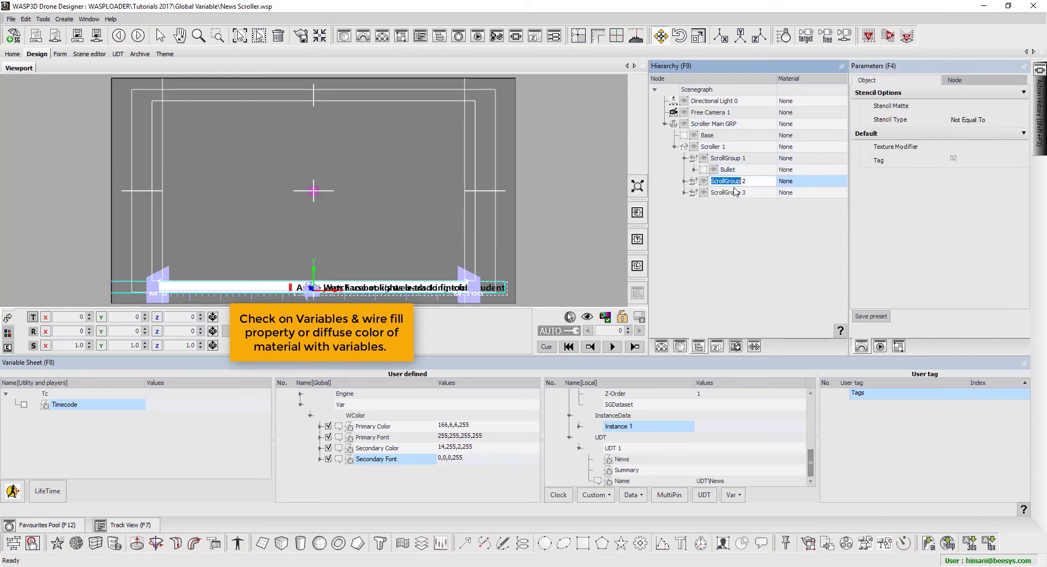
double_click(733, 194)
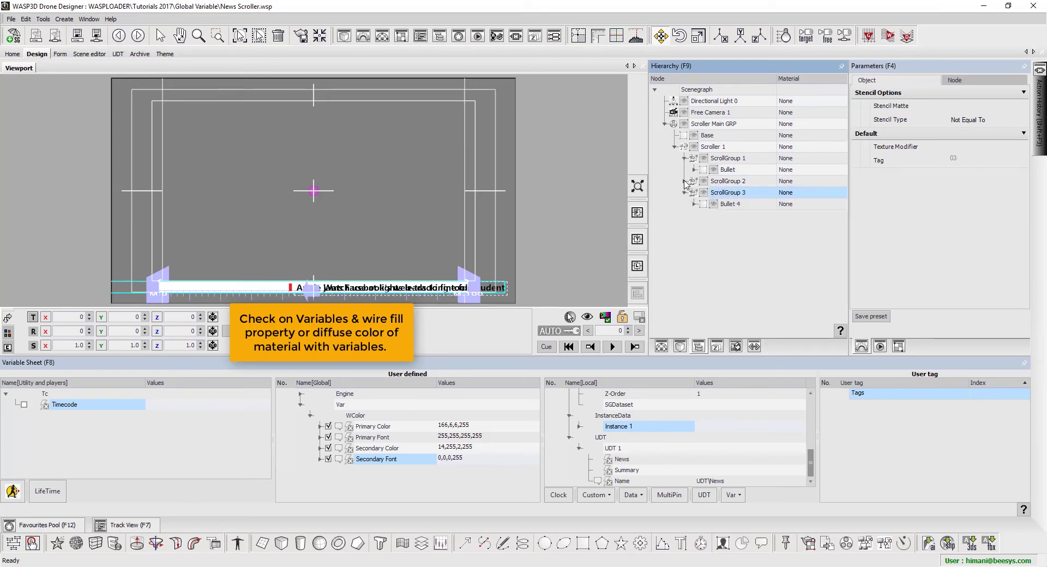
click(685, 182)
Wire the Primary Color variable to the fill color of Bullet, Bullet 3 and Bullet 4
click(740, 171)
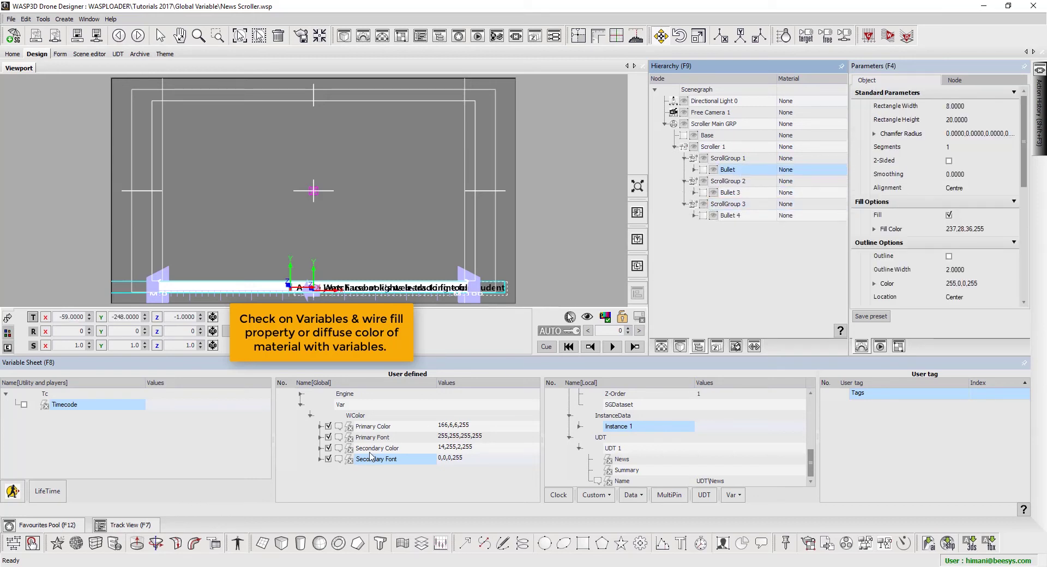
drag(376, 429, 890, 229)
click(605, 282)
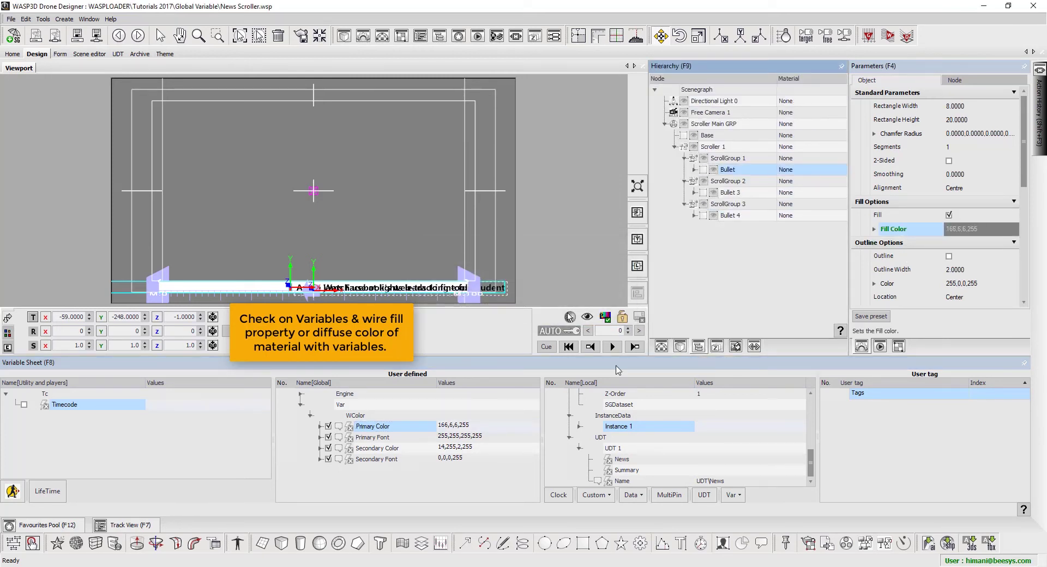
click(367, 428)
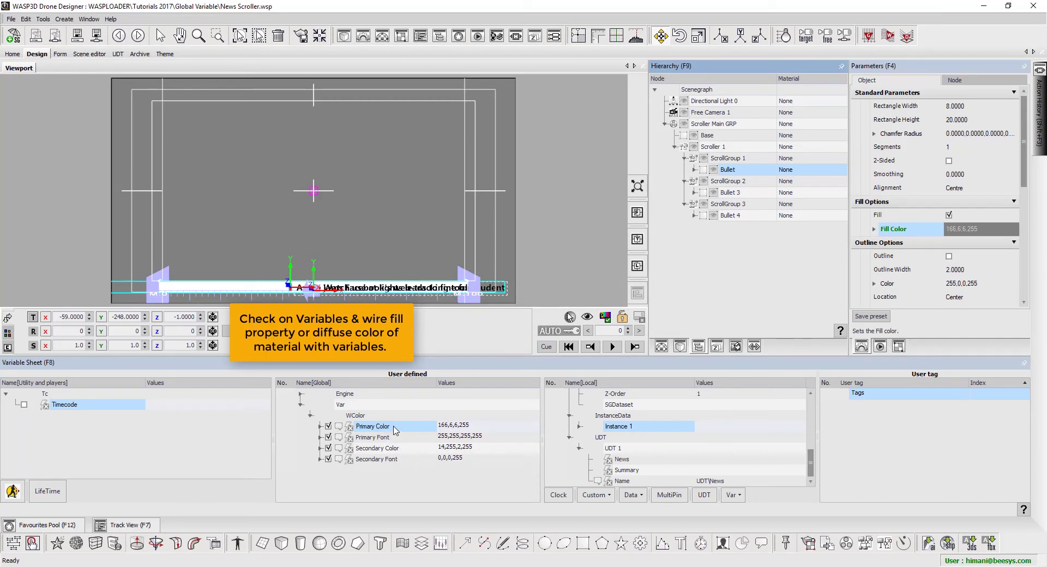
click(739, 193)
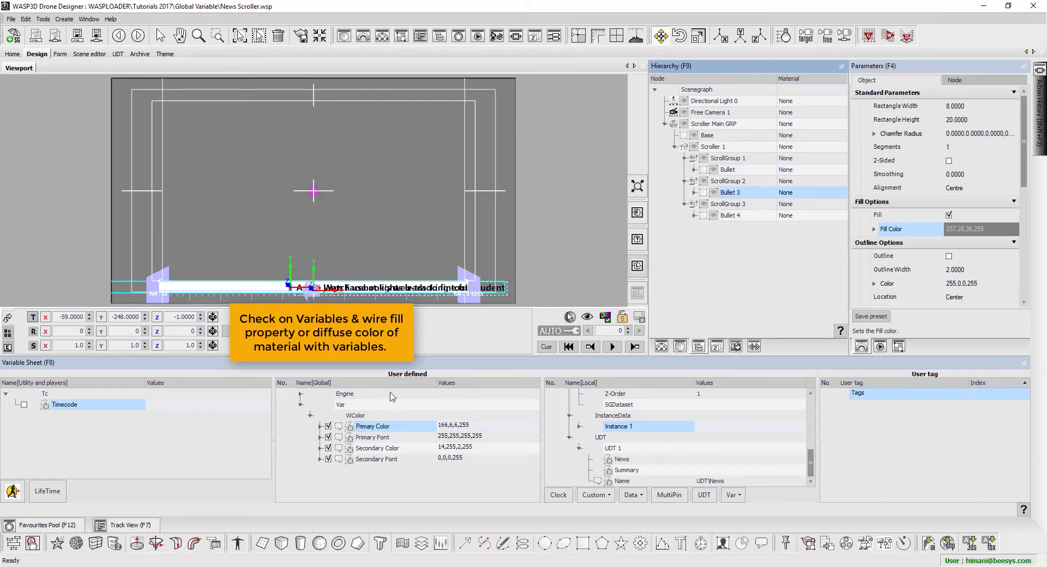
click(927, 233)
click(594, 285)
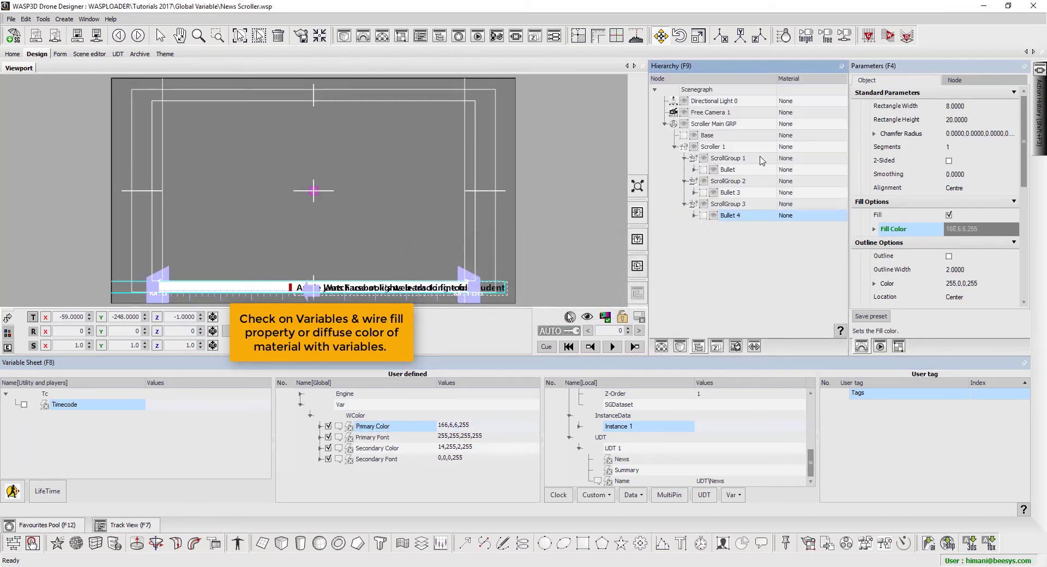
Select text 01 under the ScrollGroup 1 bullet and wire Secondary Font to the diffuse color of its Uniform 1 material
double_click(728, 170)
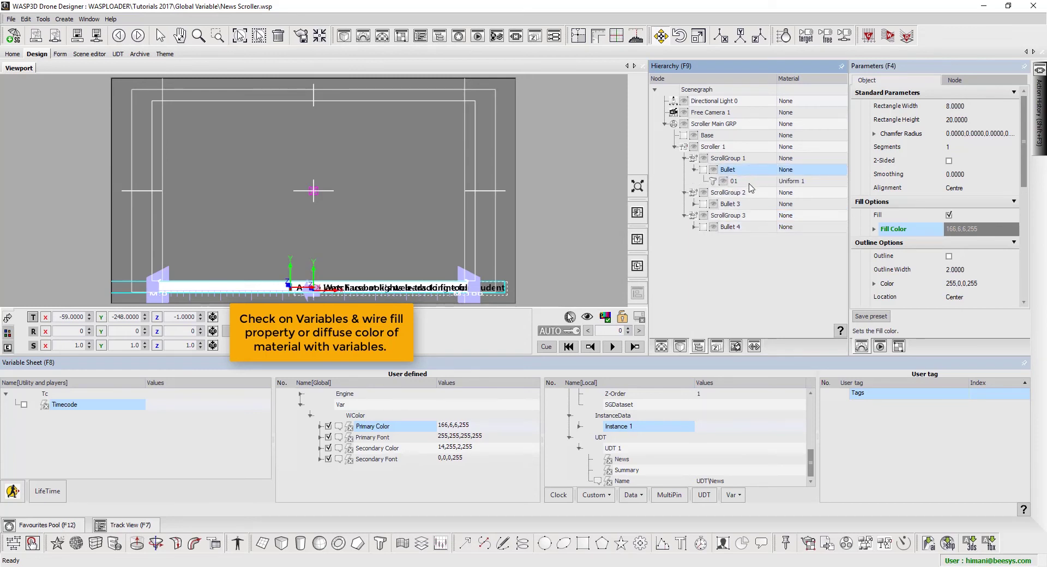
right_click(751, 183)
click(786, 226)
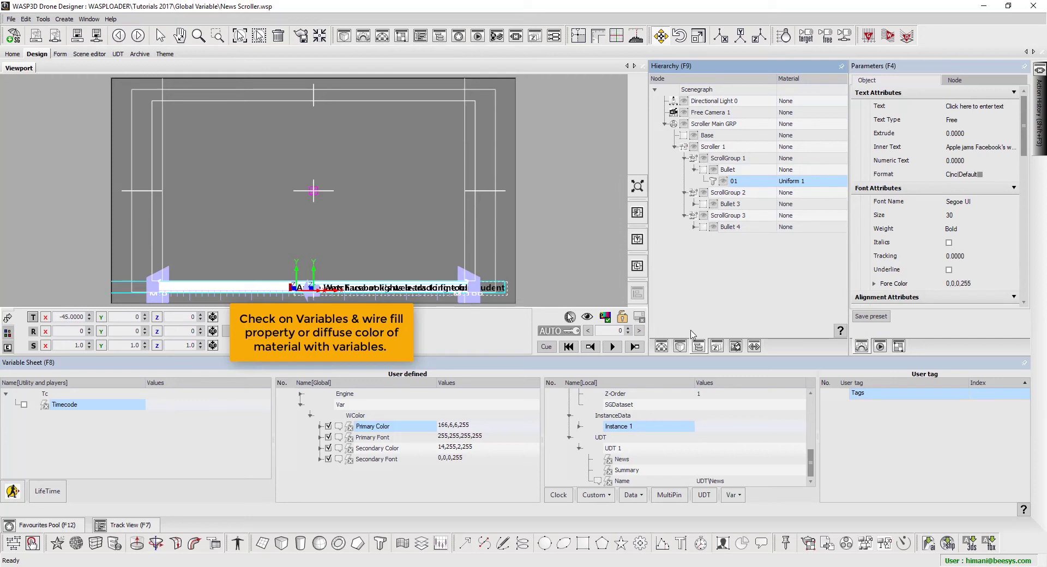
click(661, 347)
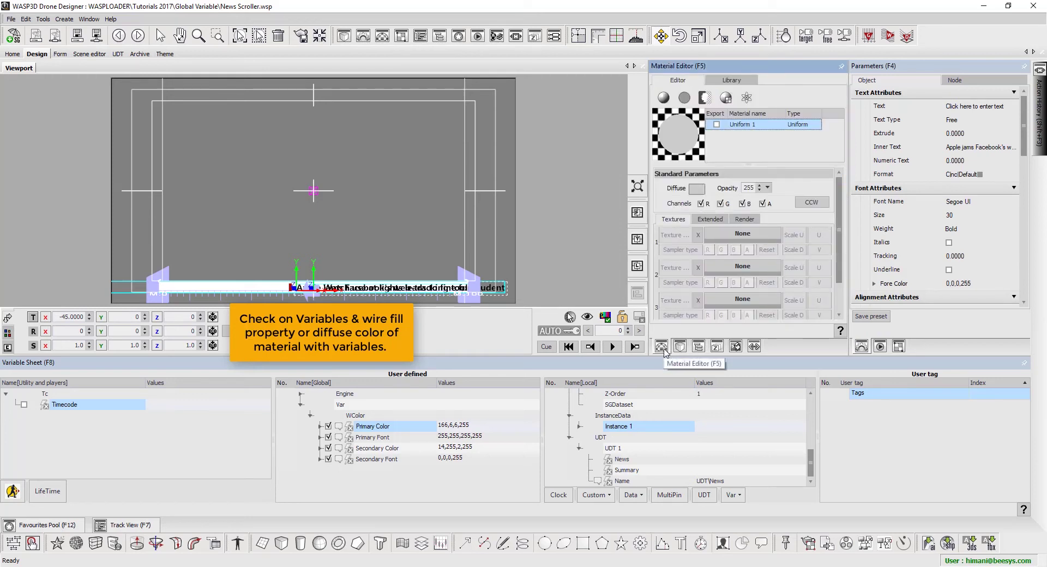
click(392, 461)
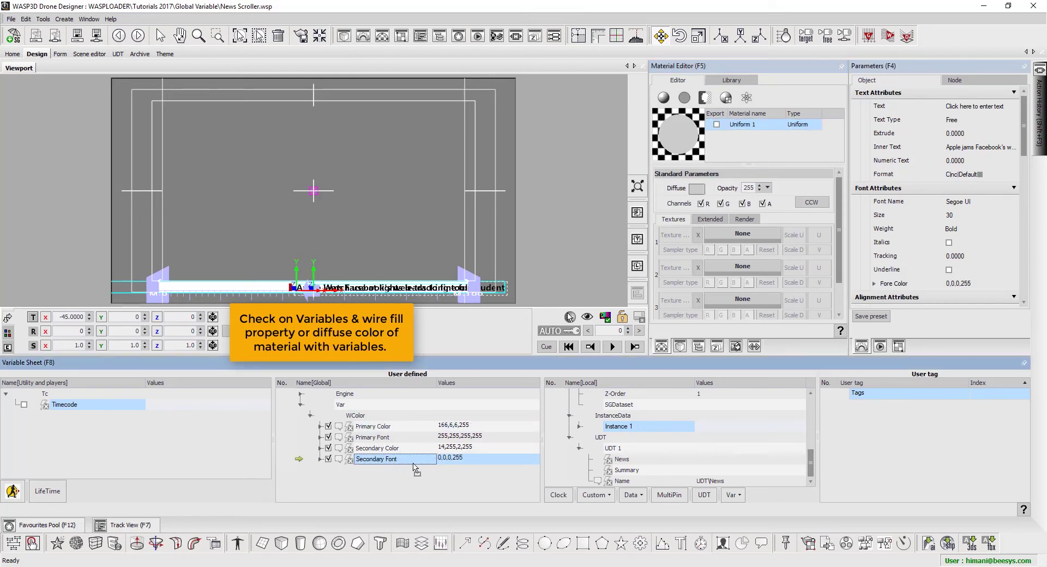
drag(685, 289, 698, 191)
click(604, 283)
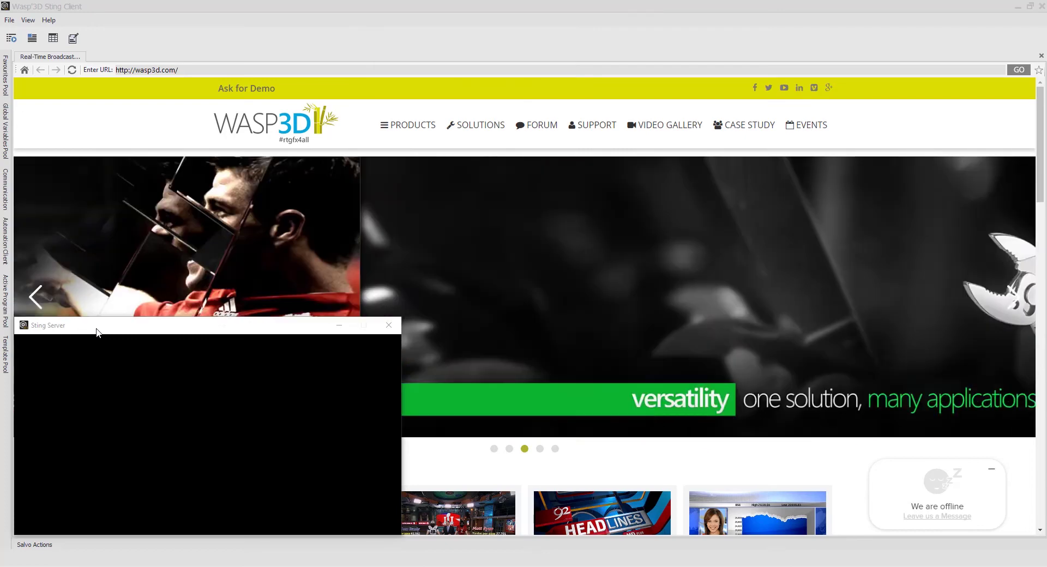
Switch to Sting Client, filter the playlist pool by "tu" and open the Tutorial playlist
click(121, 330)
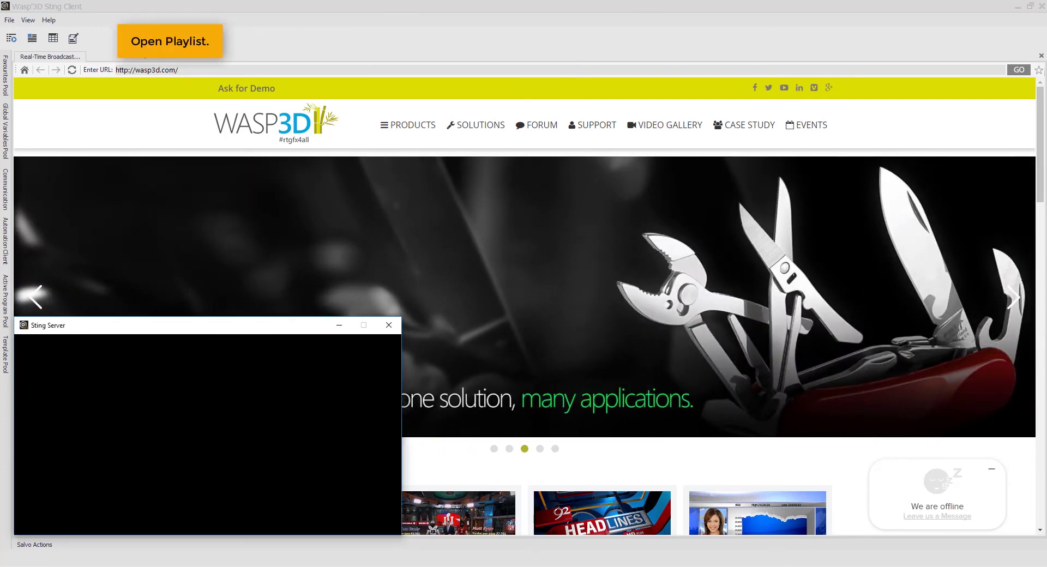
click(9, 19)
mouse_move(13, 55)
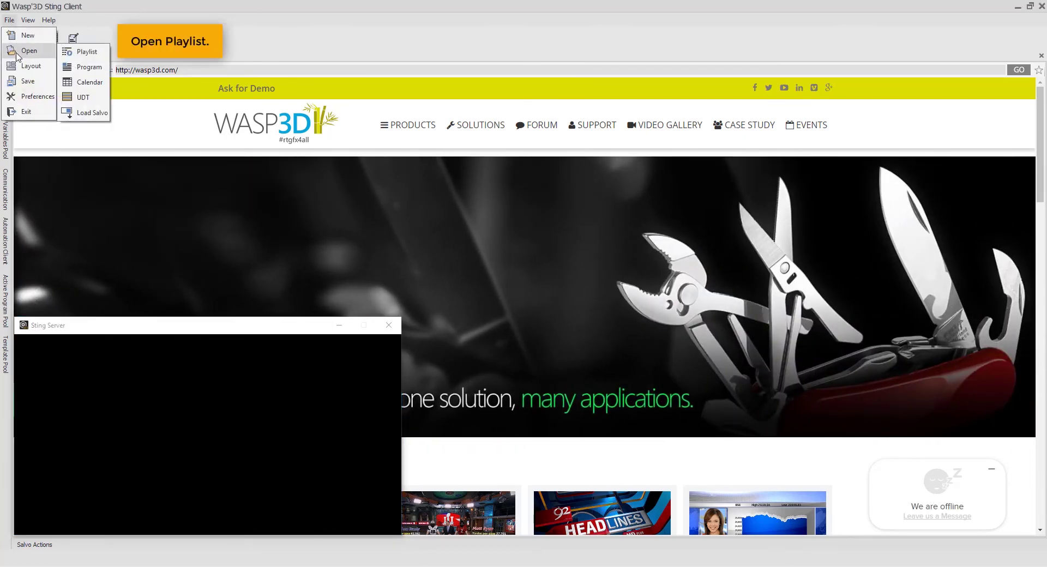
click(67, 53)
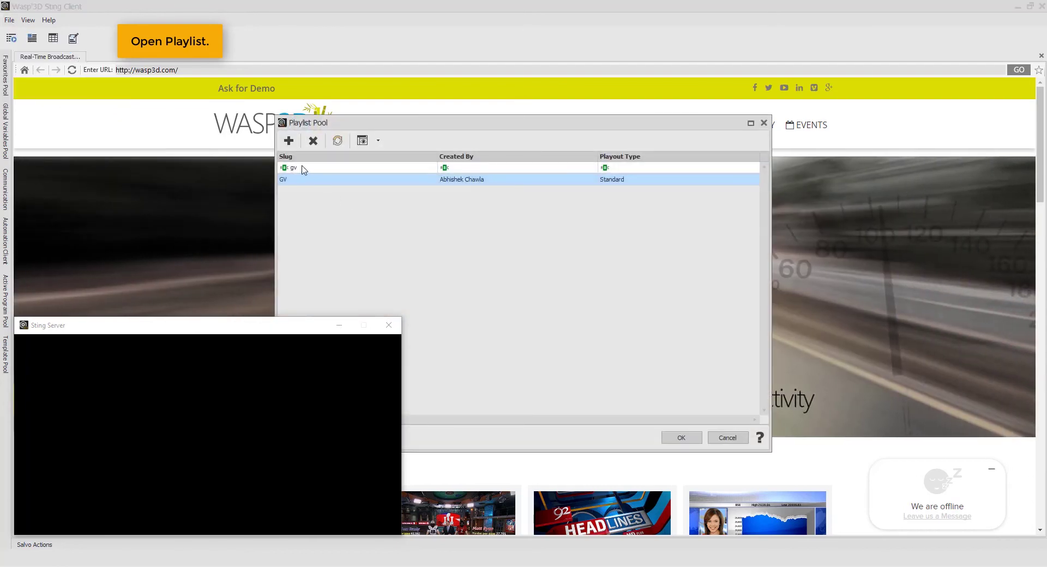
key(BackSpace)
key(BackSpace)
text(tu)
double_click(298, 272)
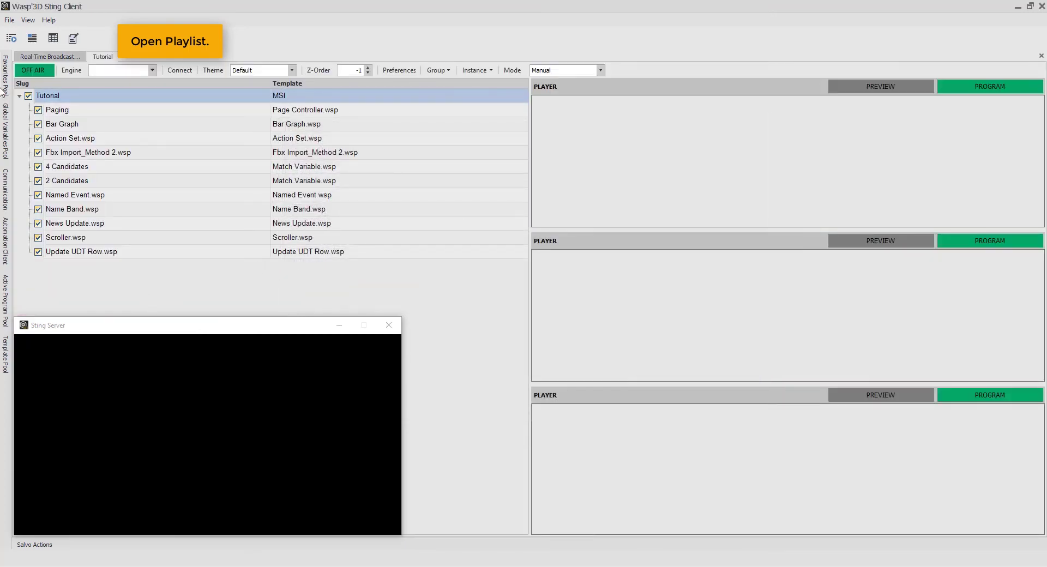
Create a new playlist named Global Variables with the type Standard
click(9, 20)
mouse_move(27, 50)
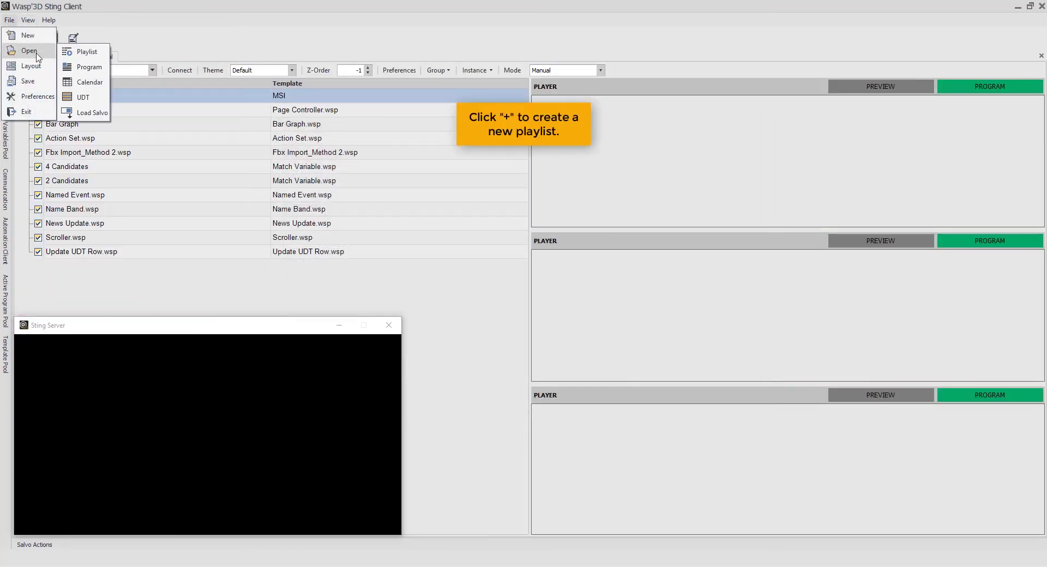
click(84, 52)
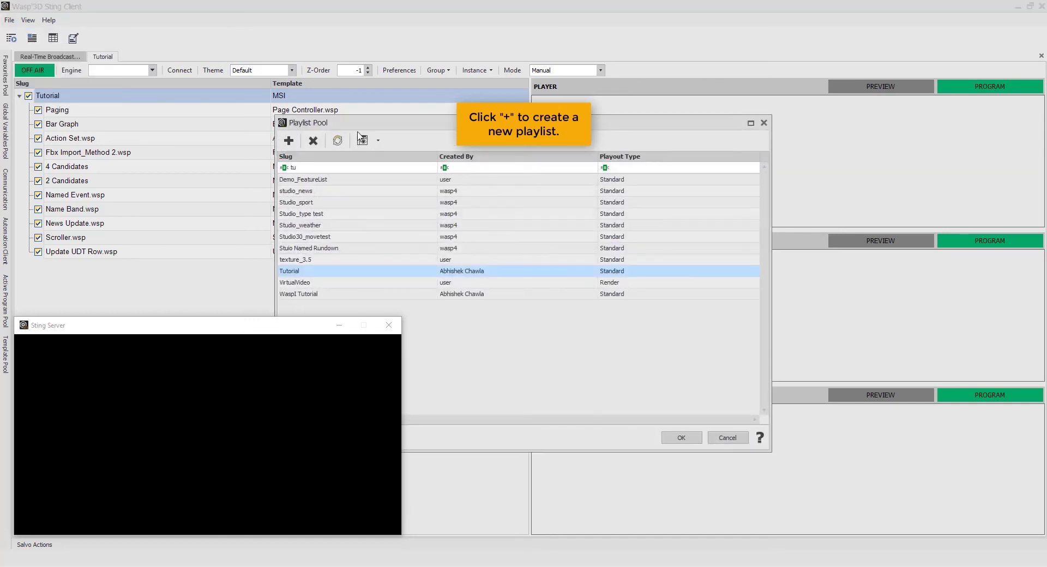
click(288, 142)
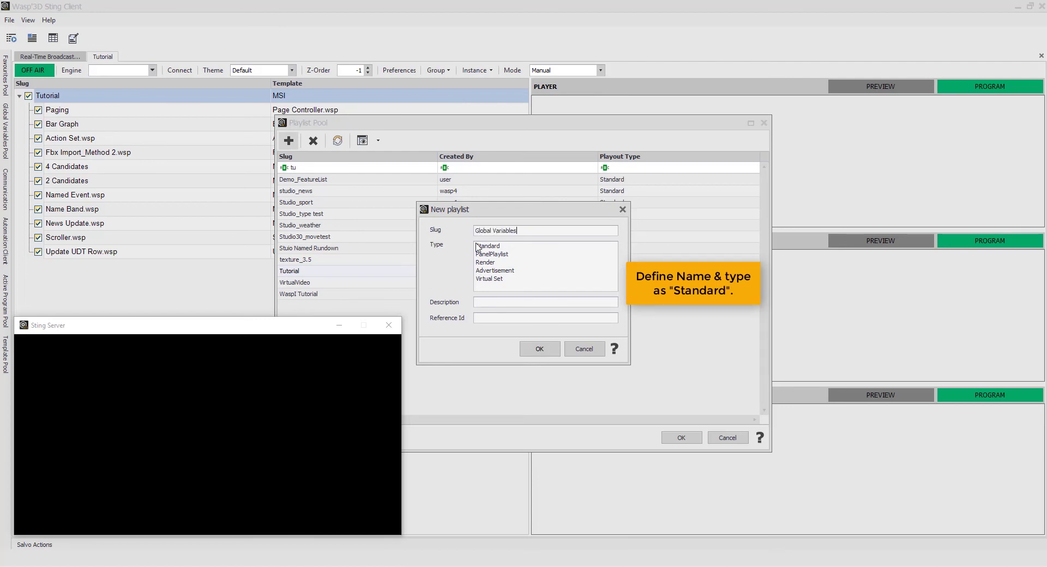
click(497, 246)
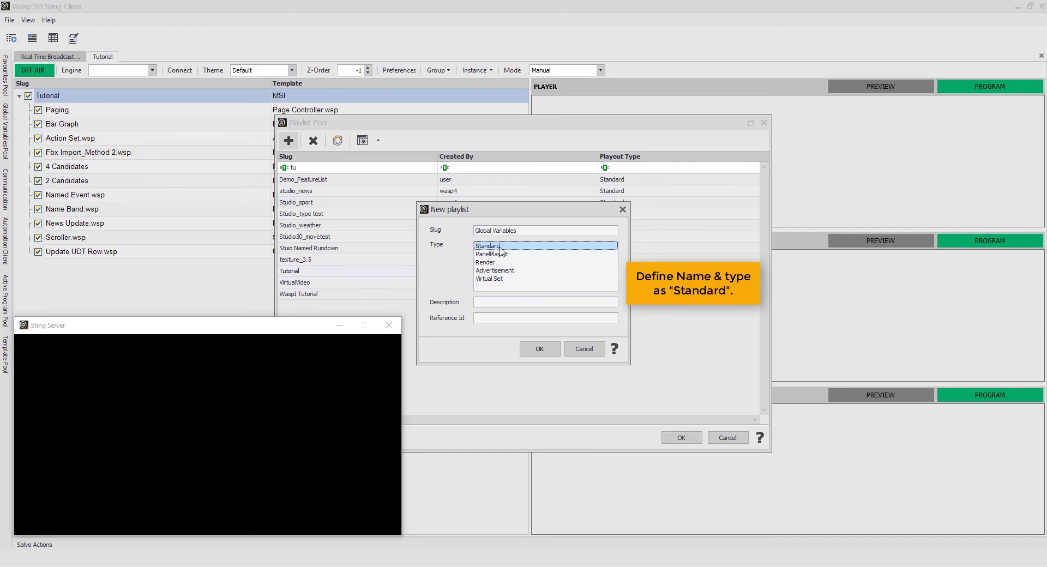
click(539, 349)
Filter the playlist pool by "gl" and open the Global Variables playlist
key(BackSpace)
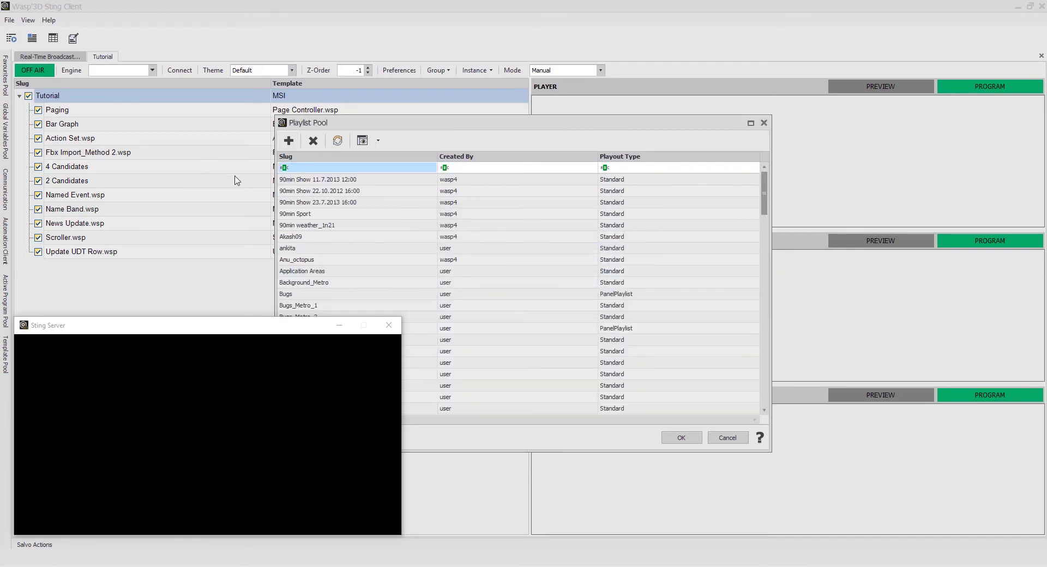
click(312, 166)
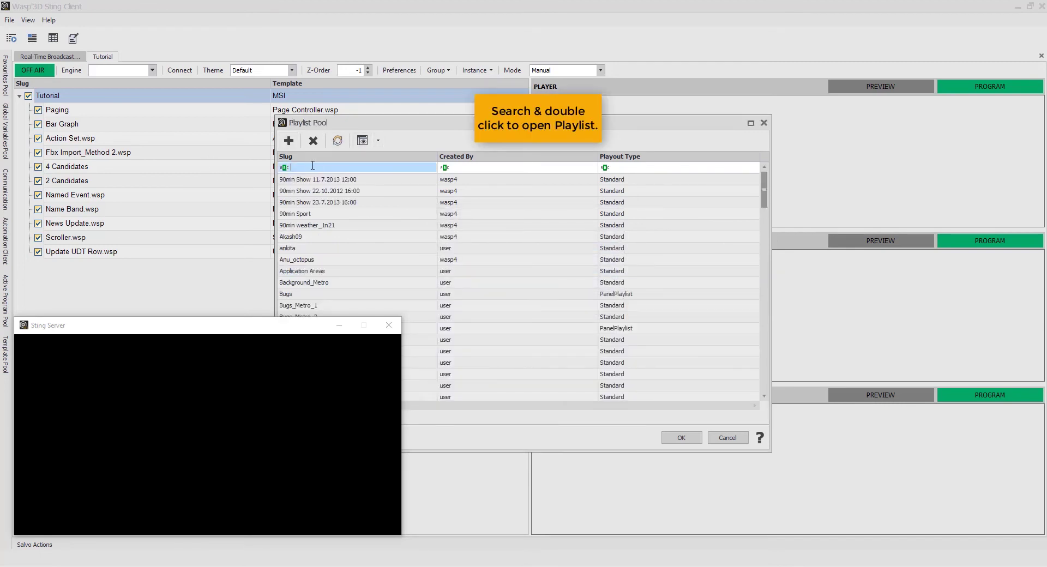
text(gl)
click(331, 183)
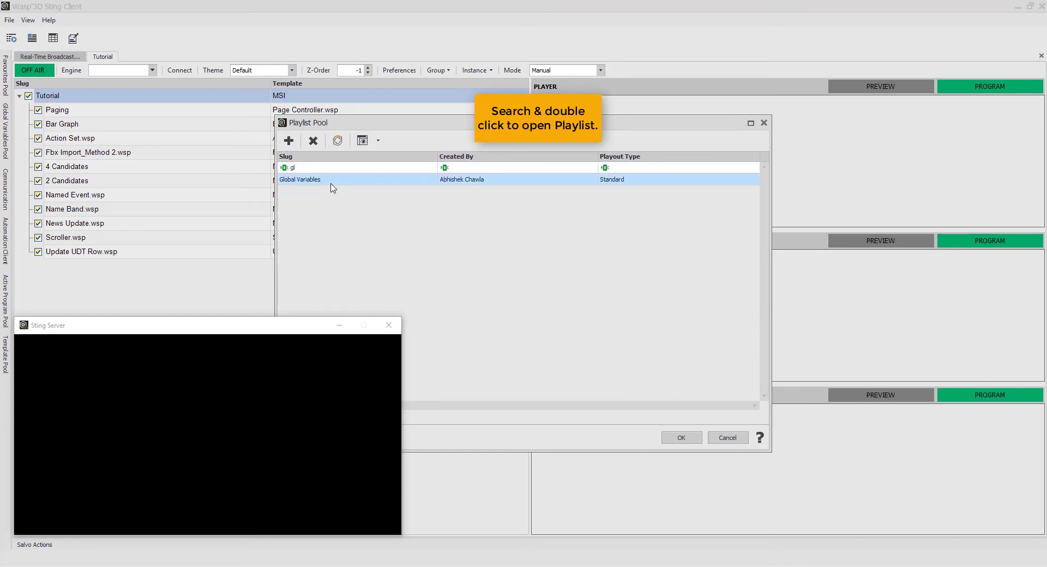
double_click(334, 185)
Return to the Tutorial playlist, dock the Template Pool beside it and move the Sting Server window clear of the pool
click(107, 57)
click(5, 352)
click(248, 57)
drag(90, 334, 357, 363)
Open the Global Variable folder under Tutorials 2017 in the Template Pool
double_click(45, 152)
scroll(98, 218, down, 2)
double_click(85, 252)
scroll(85, 252, down, 3)
double_click(85, 250)
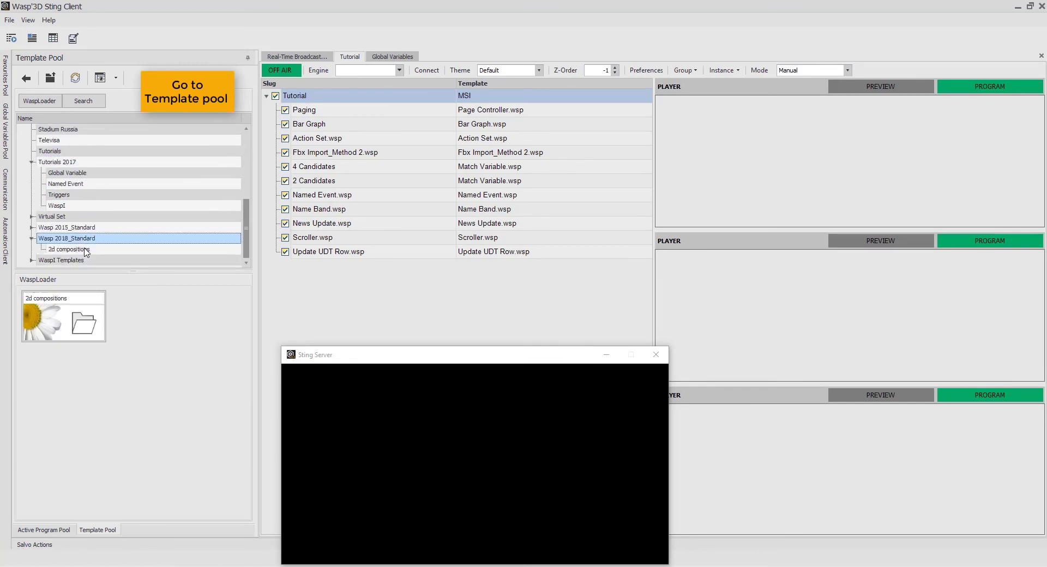
click(74, 173)
Add the Data Plate.wsp, News Scroller.wsp and Name Band.wsp templates to the Tutorial playlist
alt+drag(81, 334, 368, 295)
alt+drag(103, 382, 349, 322)
alt+drag(81, 424, 355, 294)
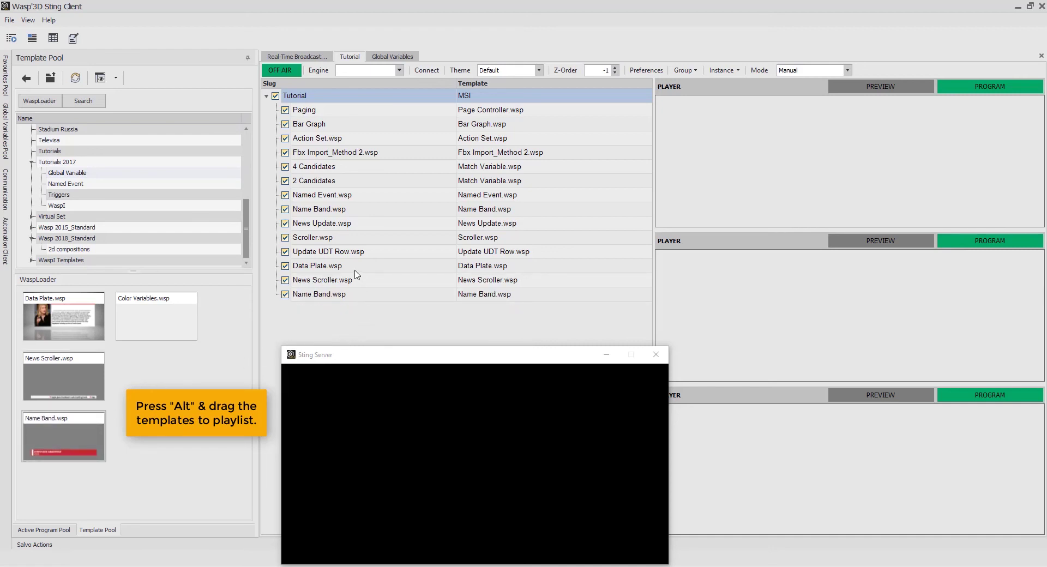
Load the Data Plate.wsp, News Scroller.wsp and Name Band.wsp instances of the Tutorial playlist into the players on engine MSI(1)
double_click(359, 266)
click(521, 301)
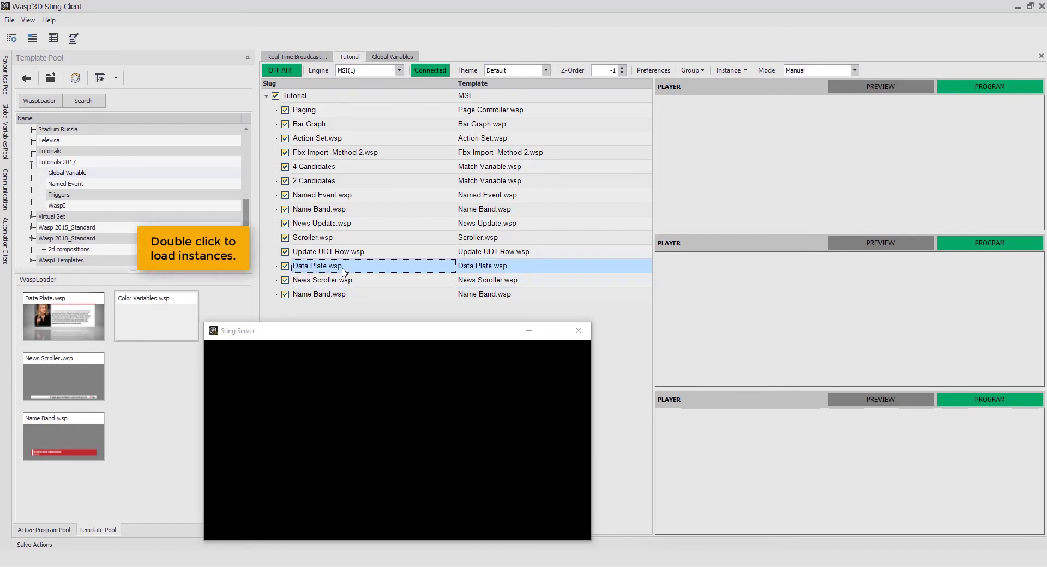
double_click(338, 266)
double_click(336, 280)
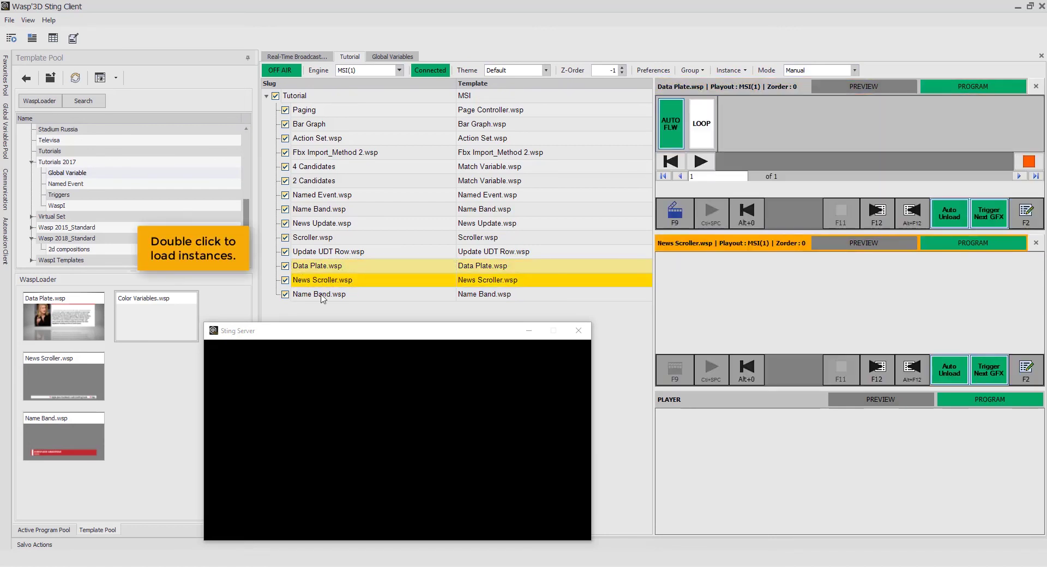
double_click(335, 294)
Cue and play the Data Plate, News Scroller and Name Band scenes one after another on program
click(682, 225)
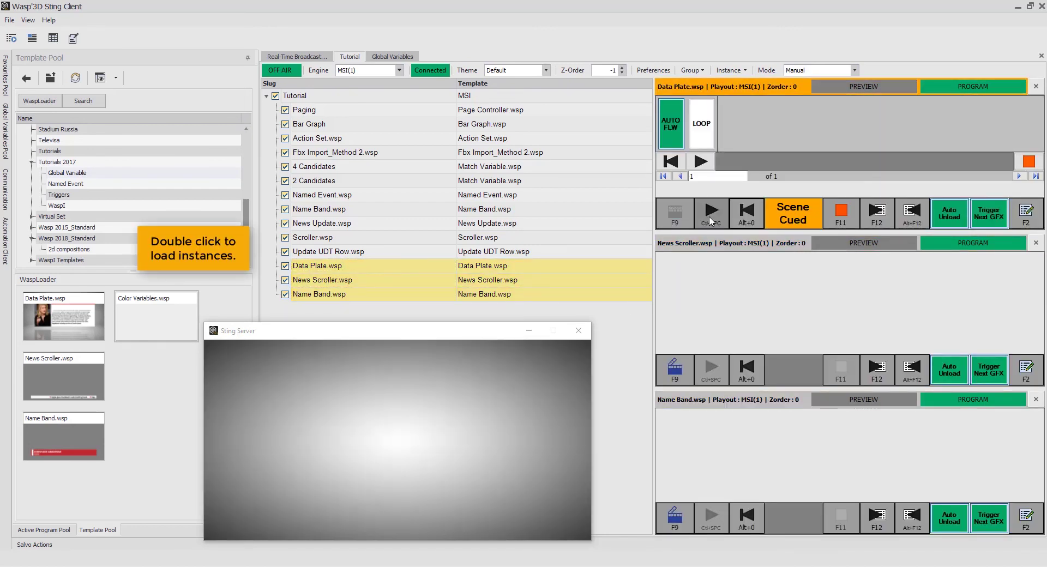
click(683, 381)
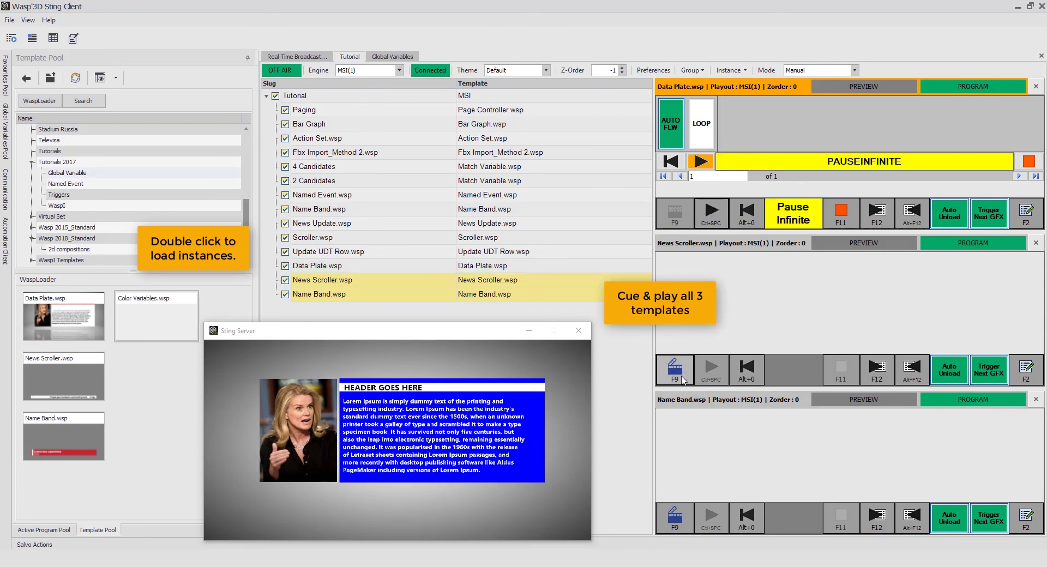
click(718, 374)
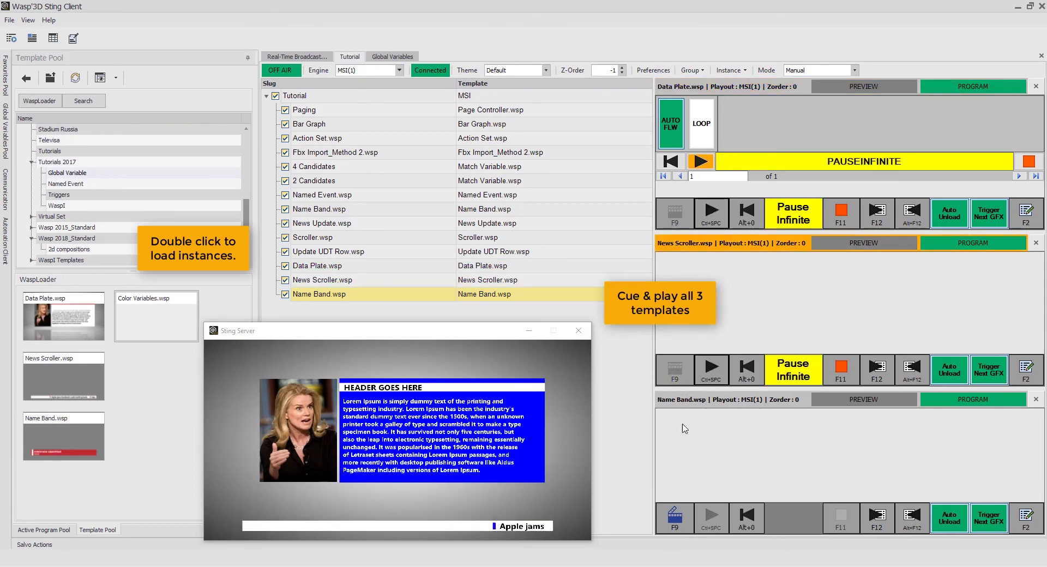
click(674, 517)
click(710, 518)
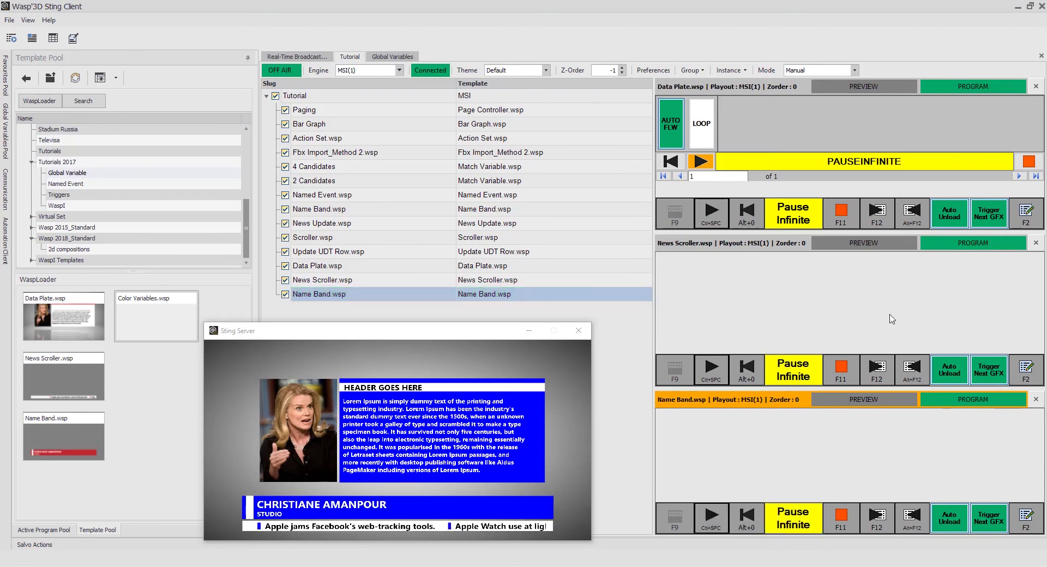
Add the Color Variables.wsp template to the Global Variables playlist and open its variable form
click(406, 59)
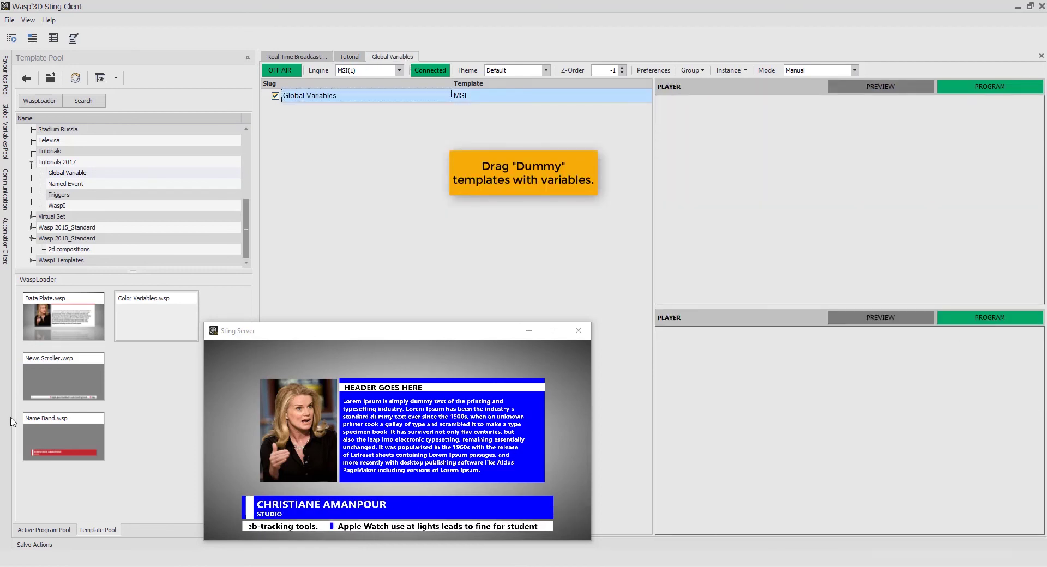
drag(157, 333, 415, 132)
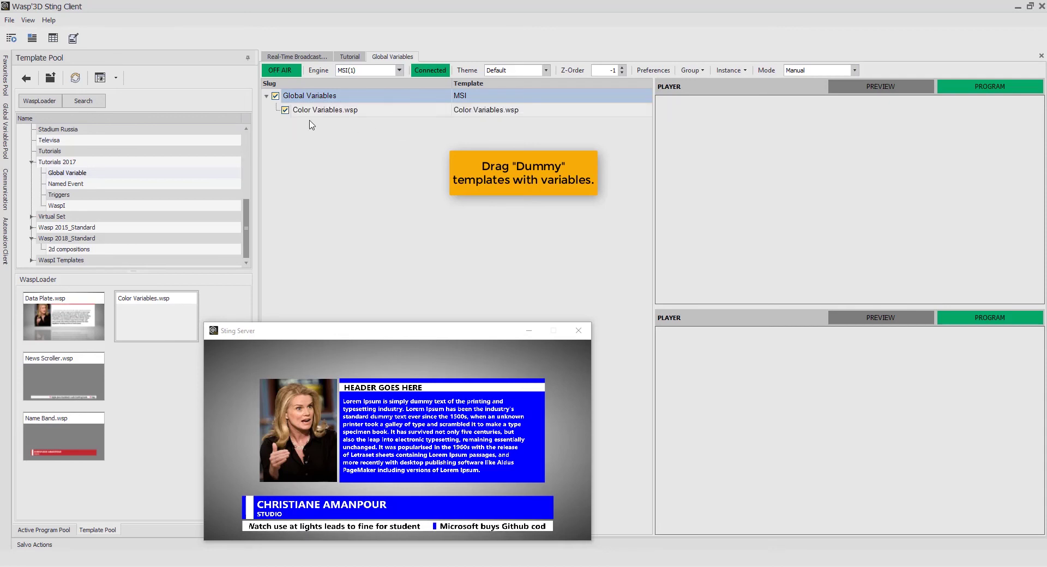
click(338, 110)
right_click(337, 120)
click(344, 123)
drag(540, 190, 610, 145)
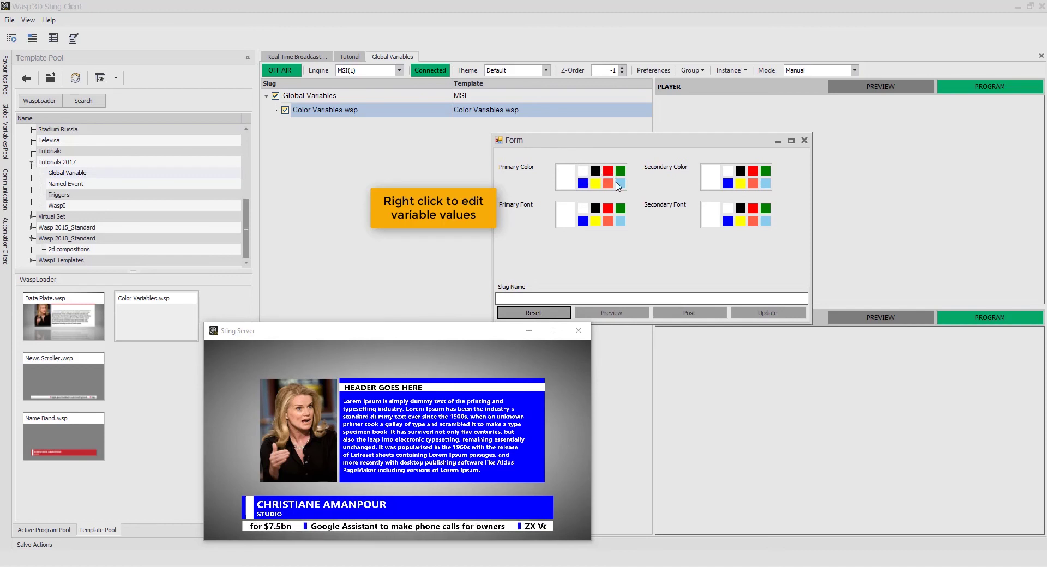
Set the Primary Color to dark red, the Secondary Color to light grey and the Secondary Font to black
right_click(620, 184)
mouse_move(631, 251)
mouse_down()
mouse_move(631, 266)
mouse_move(612, 240)
mouse_move(643, 180)
mouse_move(678, 173)
mouse_move(706, 184)
mouse_move(736, 233)
mouse_up()
click(815, 198)
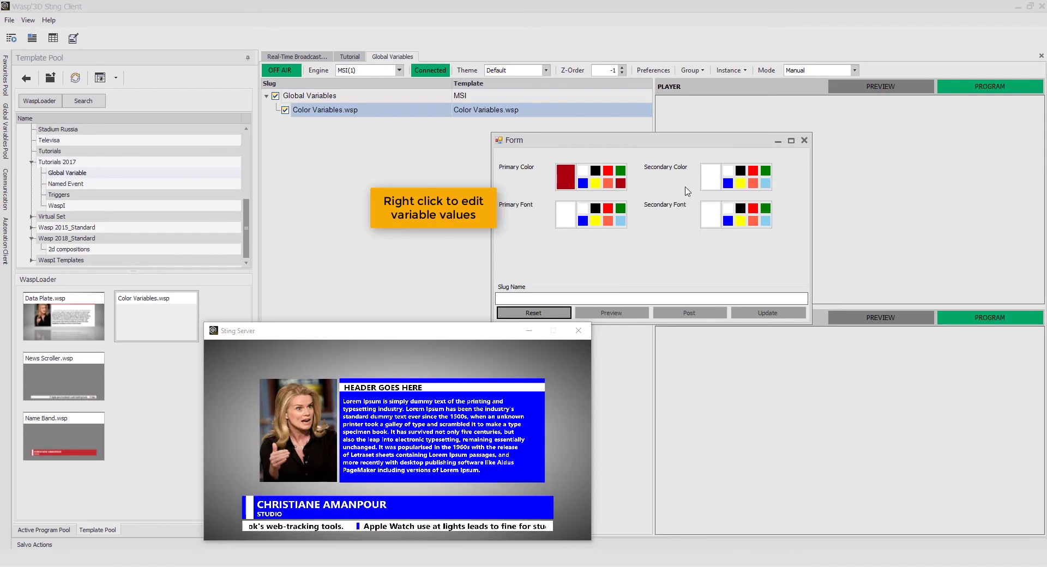
right_click(733, 170)
click(838, 194)
click(934, 184)
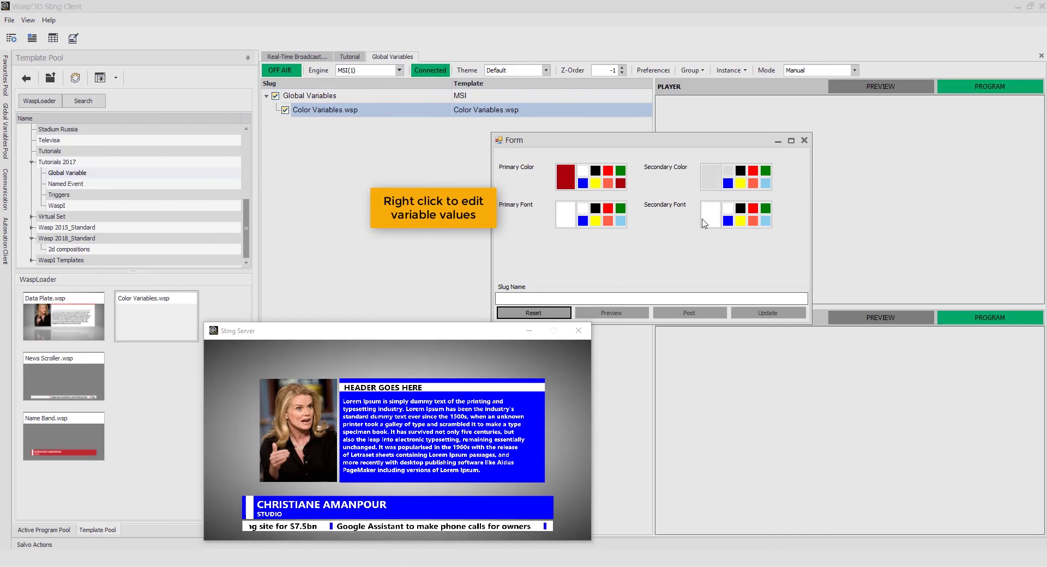
click(740, 208)
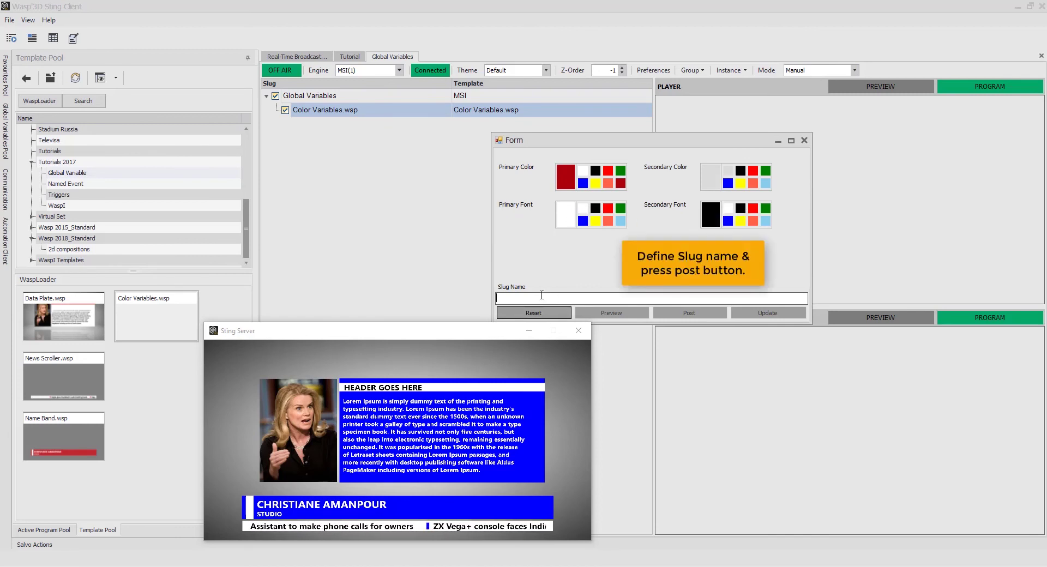
Post the color values with the slug name Red Theme and load that instance to recolor the playing graphics
text(Red Theme)
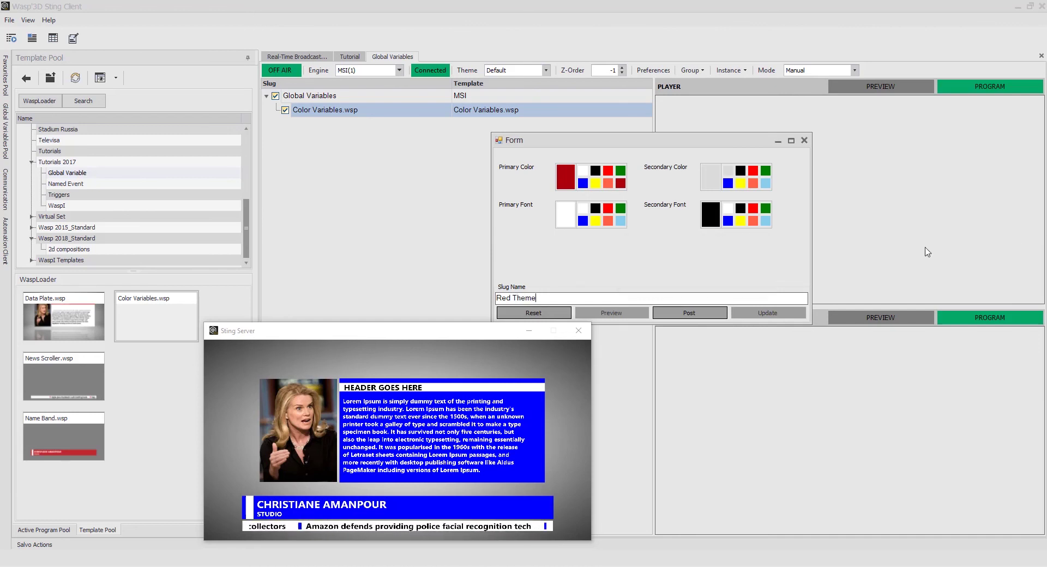
click(686, 315)
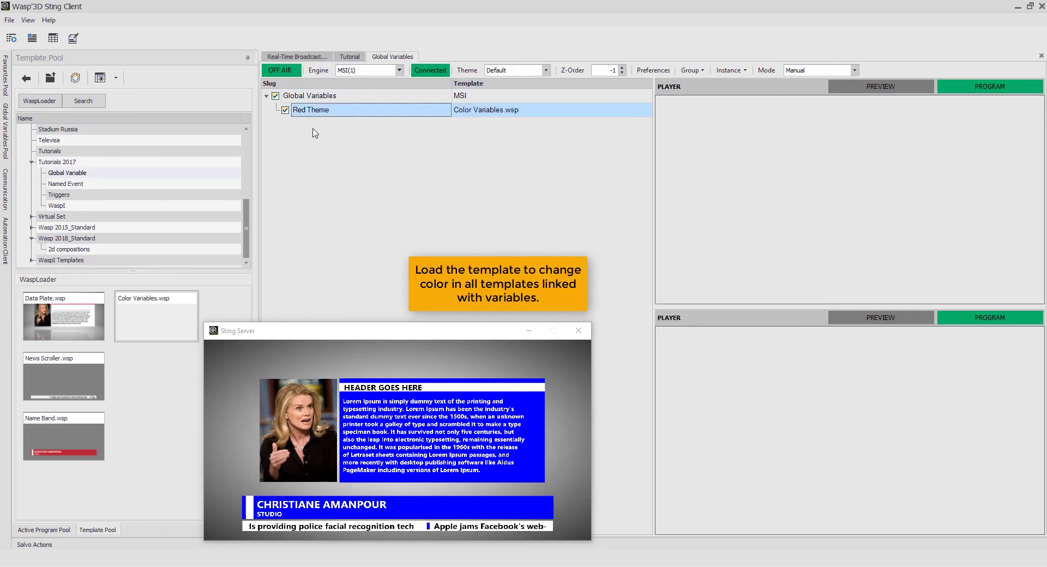
double_click(327, 120)
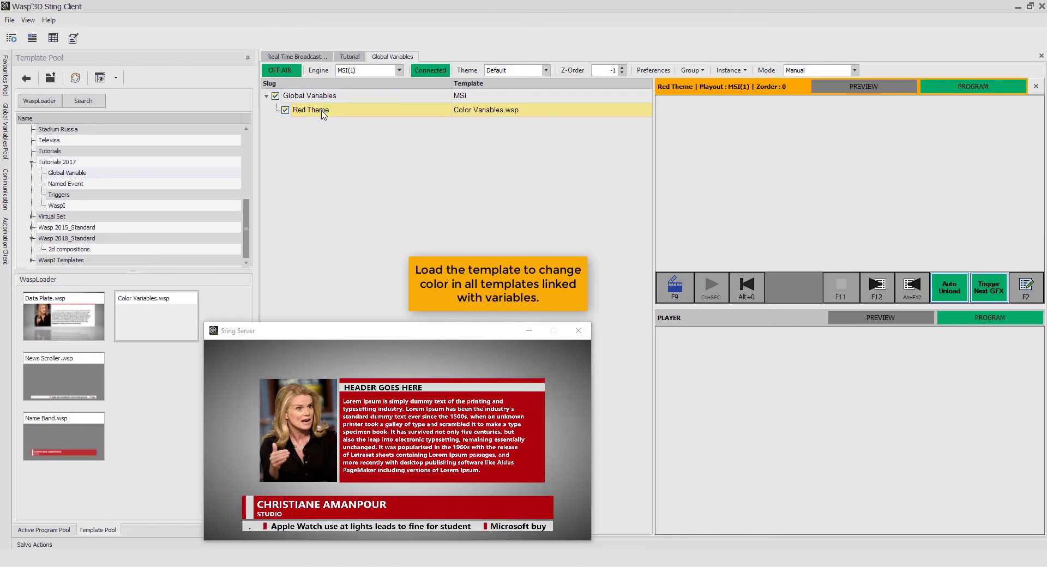
Add a second Color Variables.wsp instance below Red Theme and open its variable form
drag(167, 332, 342, 144)
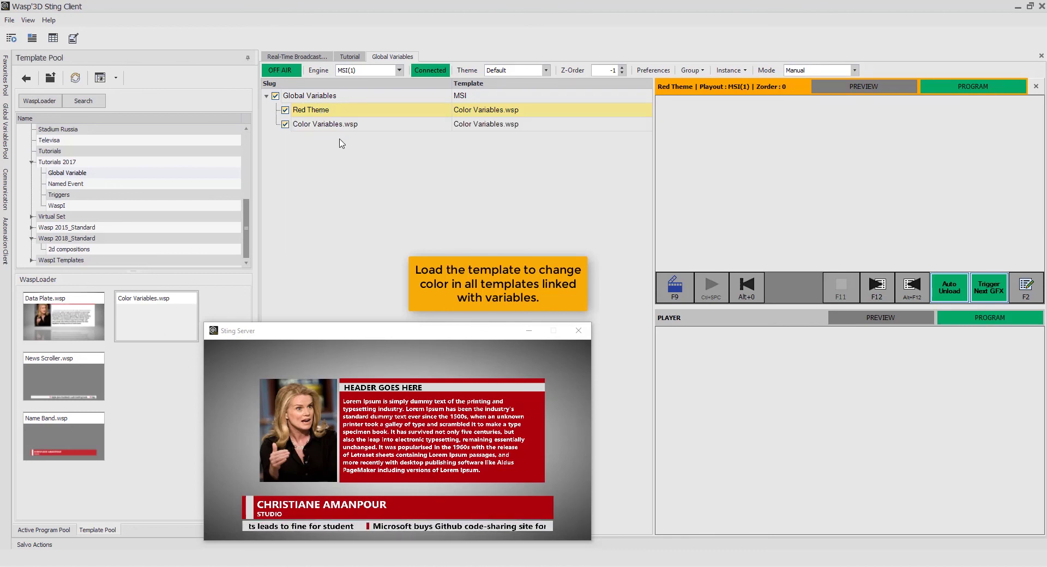
click(345, 126)
right_click(344, 125)
click(363, 131)
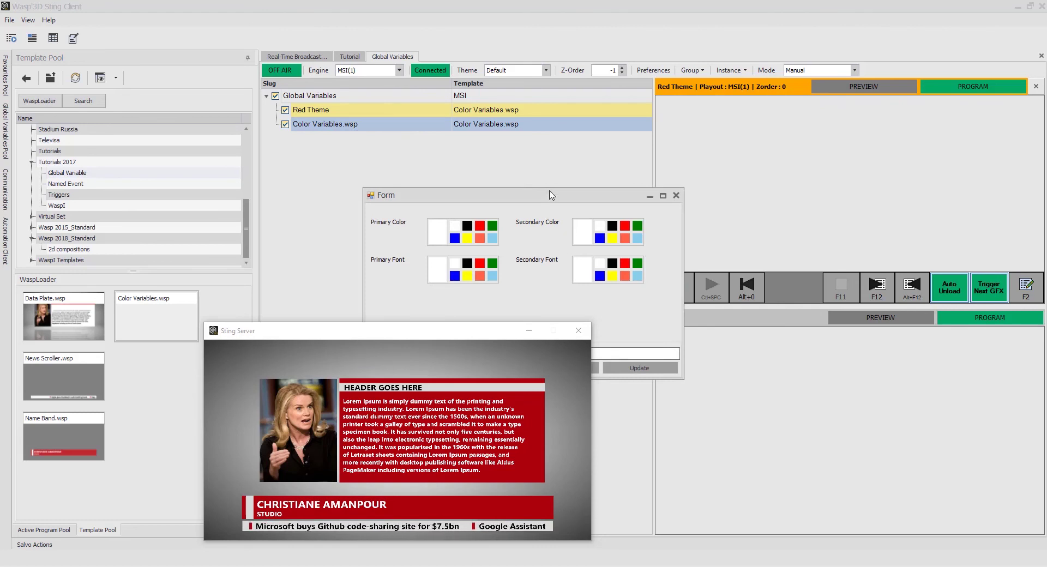
drag(620, 199, 575, 198)
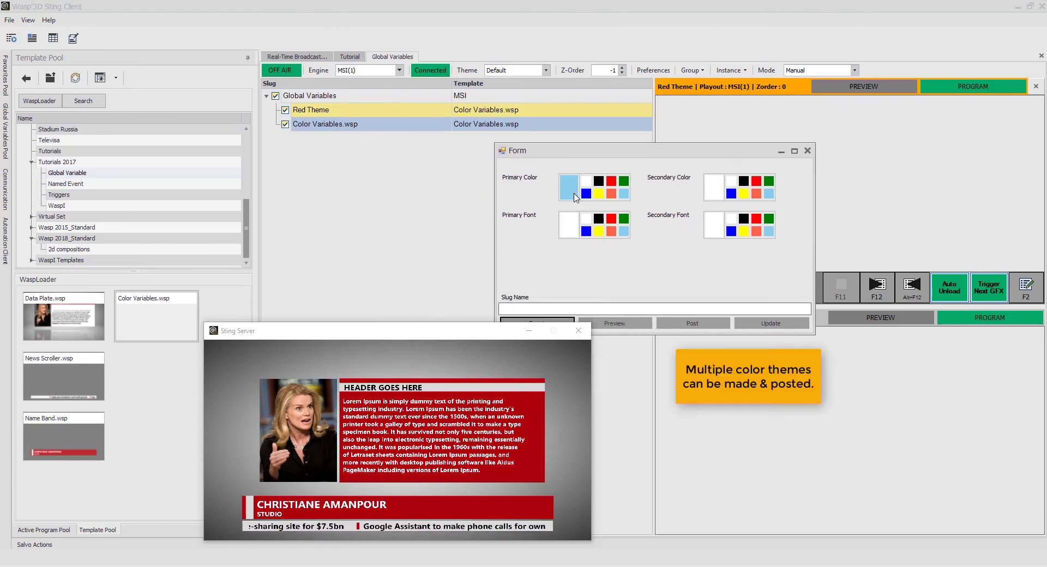
Set the Primary Color to a medium blue by adjusting the light blue swatch in the color picker
click(627, 195)
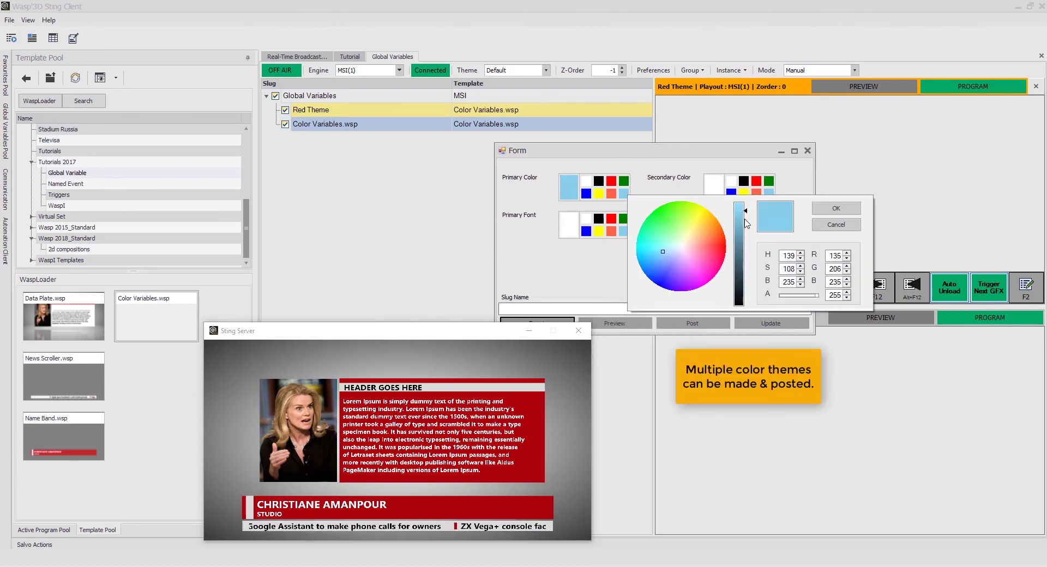
click(649, 266)
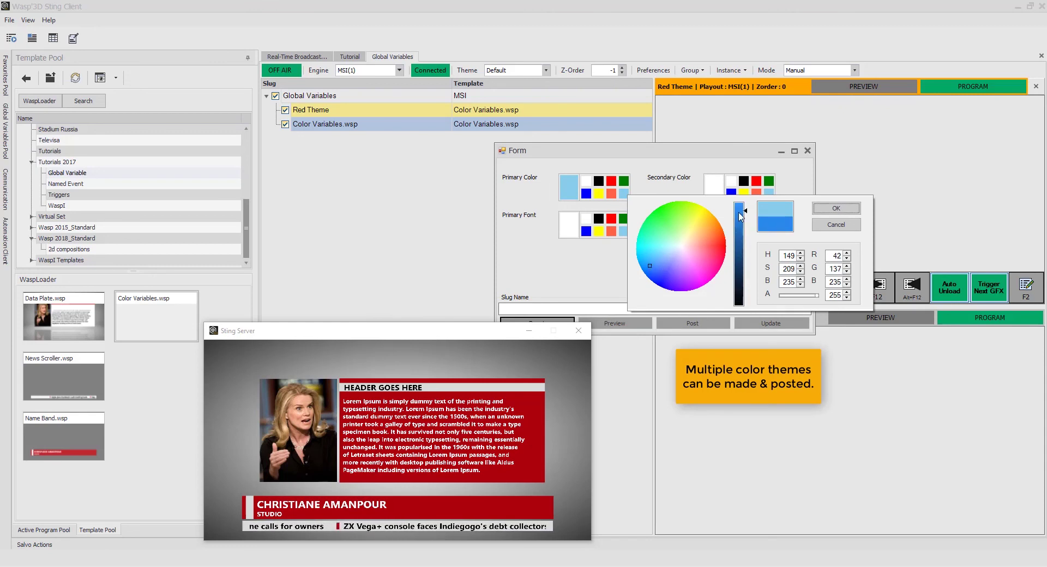
drag(743, 216, 748, 212)
click(835, 209)
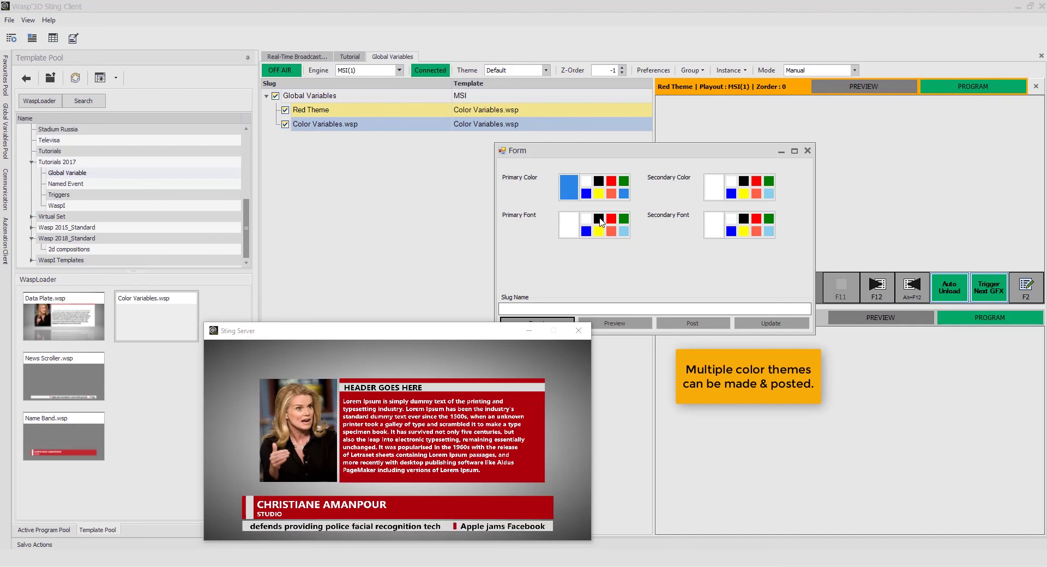
Set the Secondary Font to dark grey by brightening the black swatch in the color picker
click(745, 224)
click(745, 220)
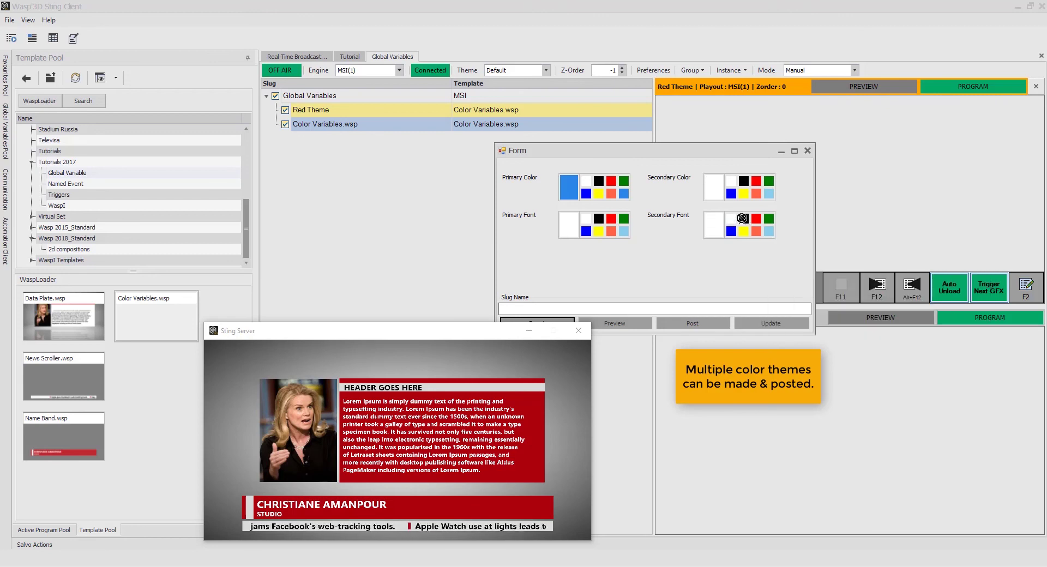
click(745, 221)
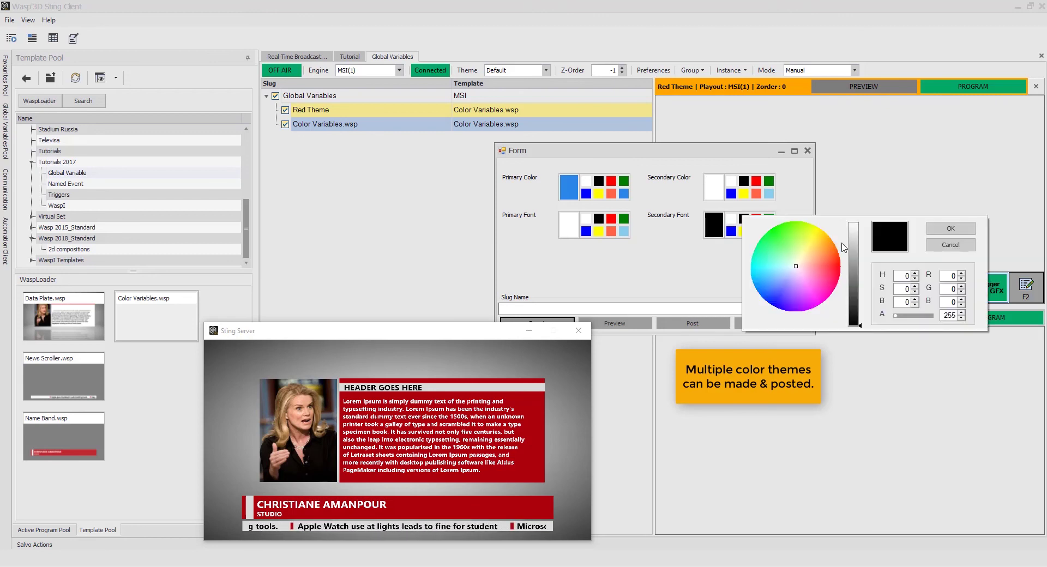
click(853, 302)
click(949, 229)
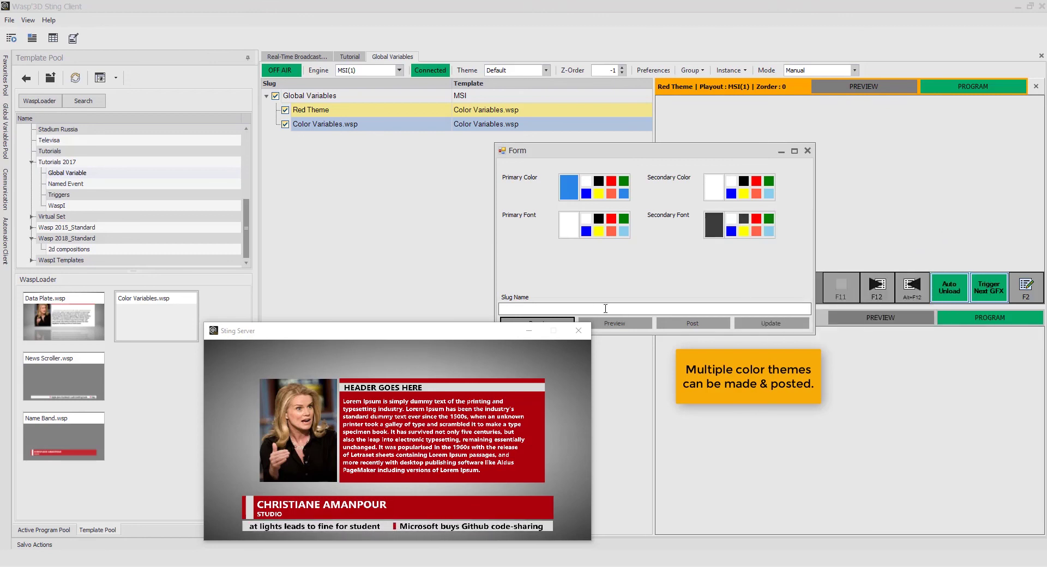
Post the new values with the slug name Blue Theme and load that instance into the player
click(590, 309)
text(Blue The,e)
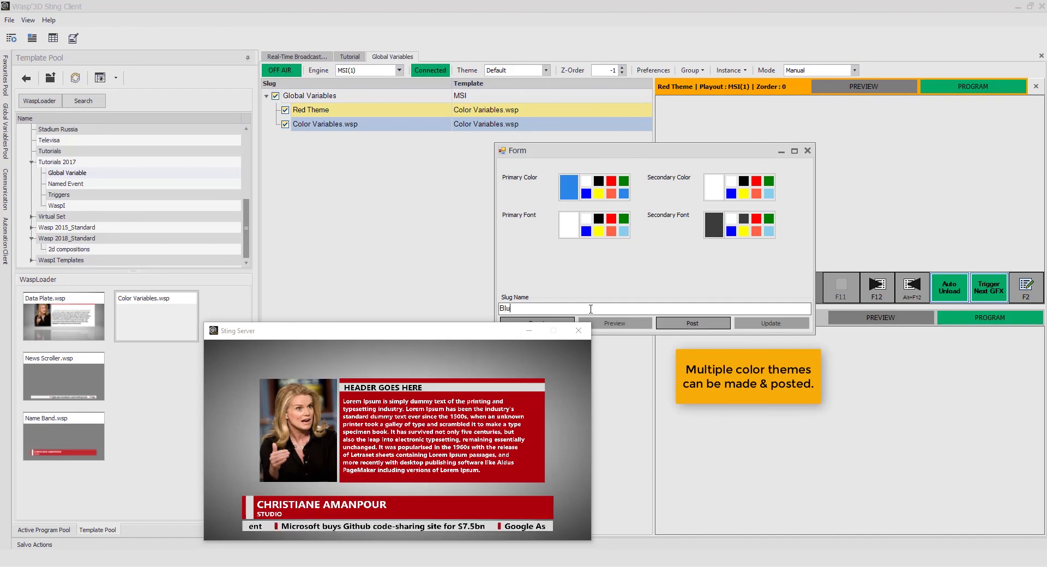
key(BackSpace)
key(BackSpace)
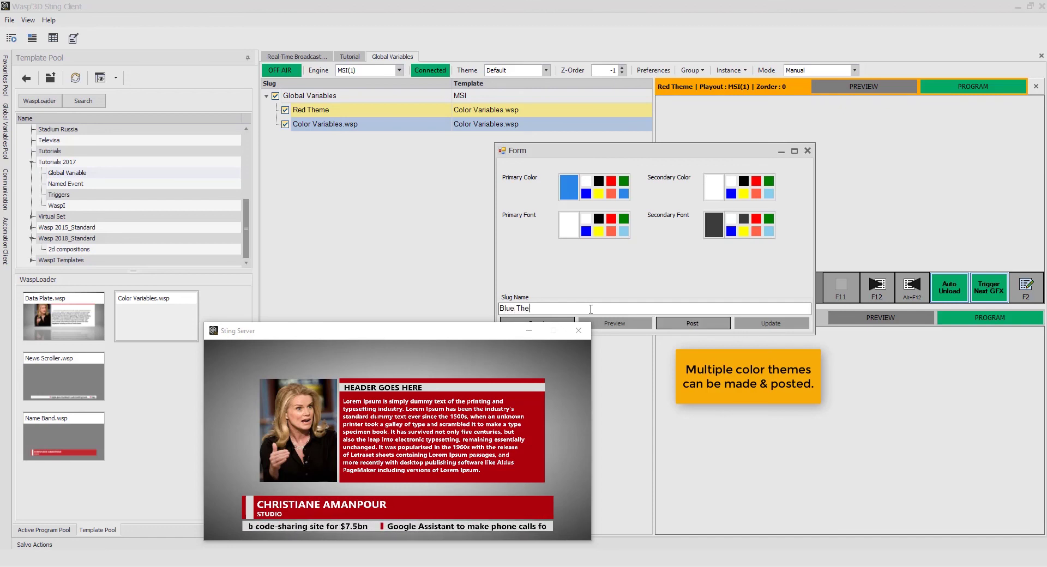
text(me)
click(692, 323)
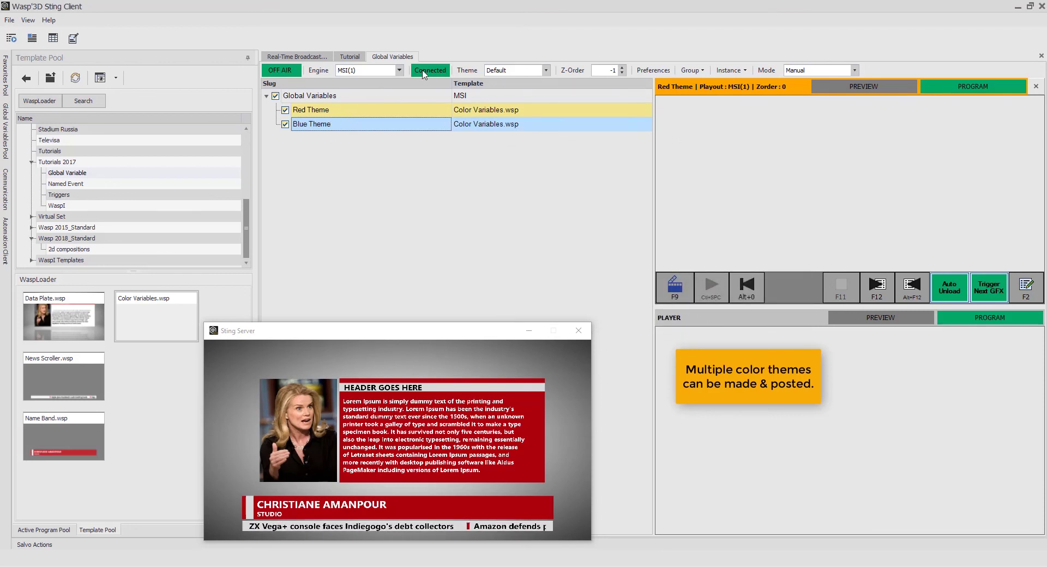
double_click(351, 125)
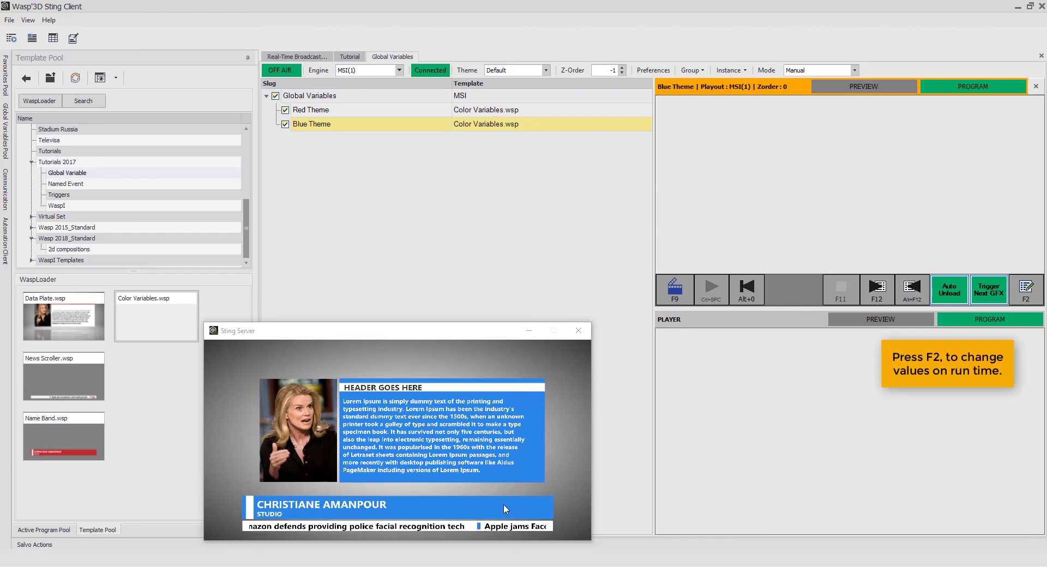
Edit the loaded Blue Theme at run time, setting its Primary Color to orange-red and posting the change
click(1026, 290)
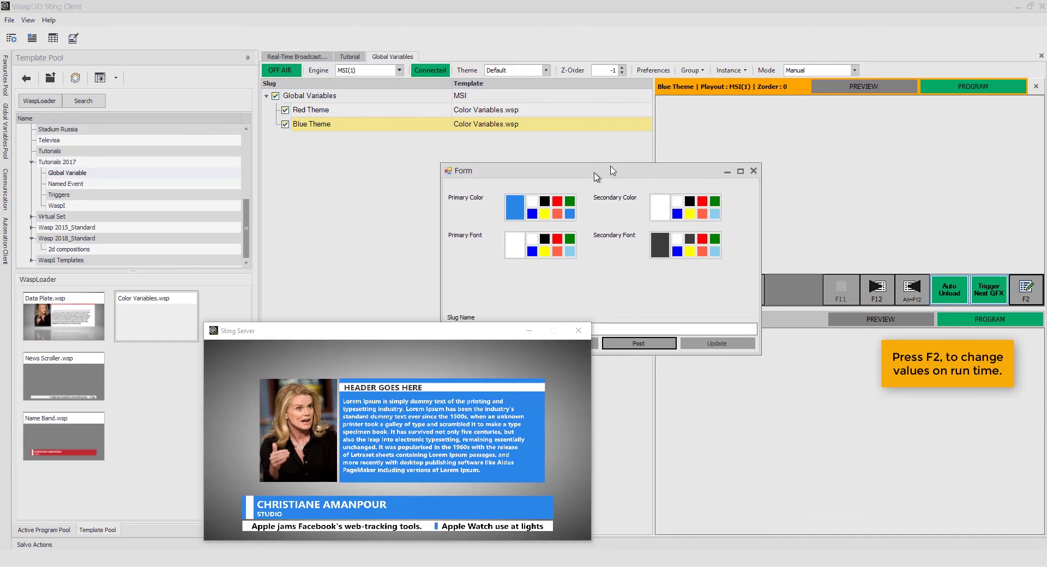
click(639, 173)
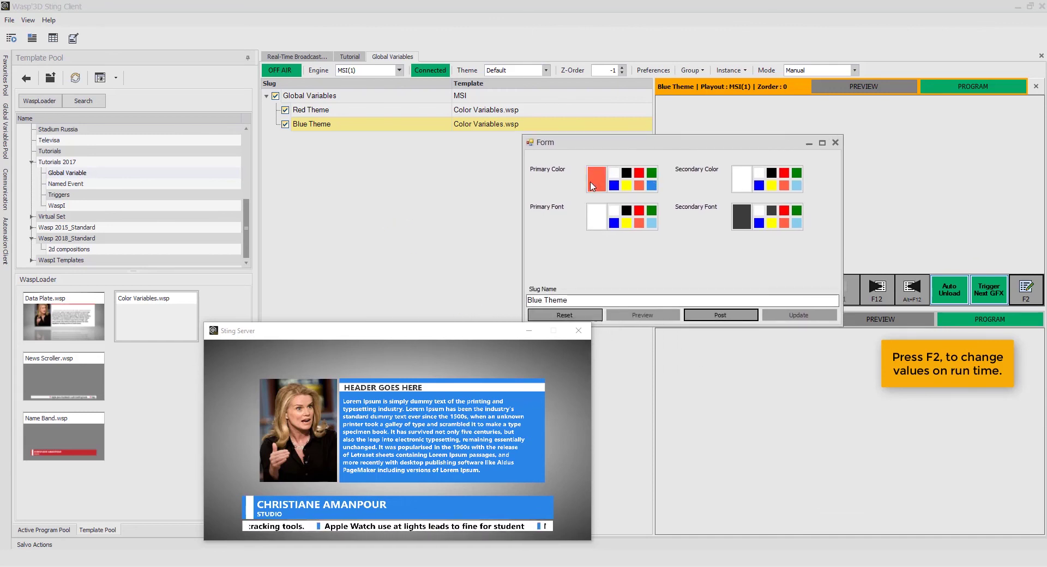
click(719, 315)
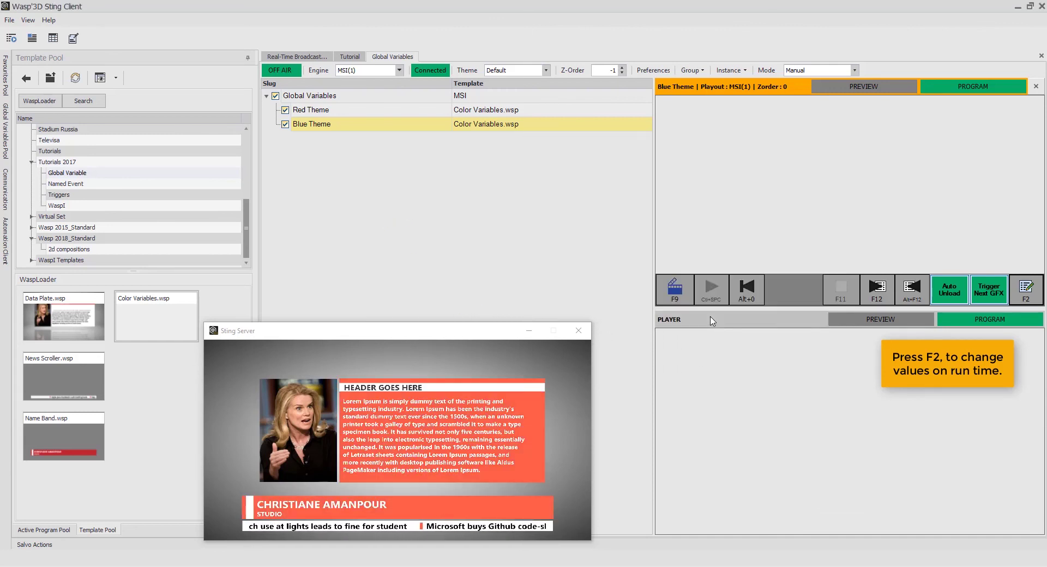